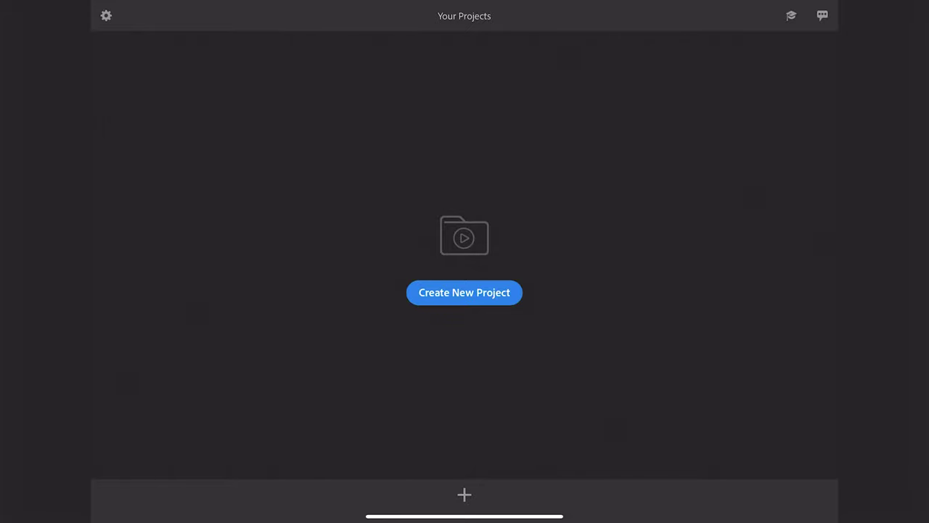
# Start a new project and browse the Camera Roll videos.
pyautogui.click(463, 291)
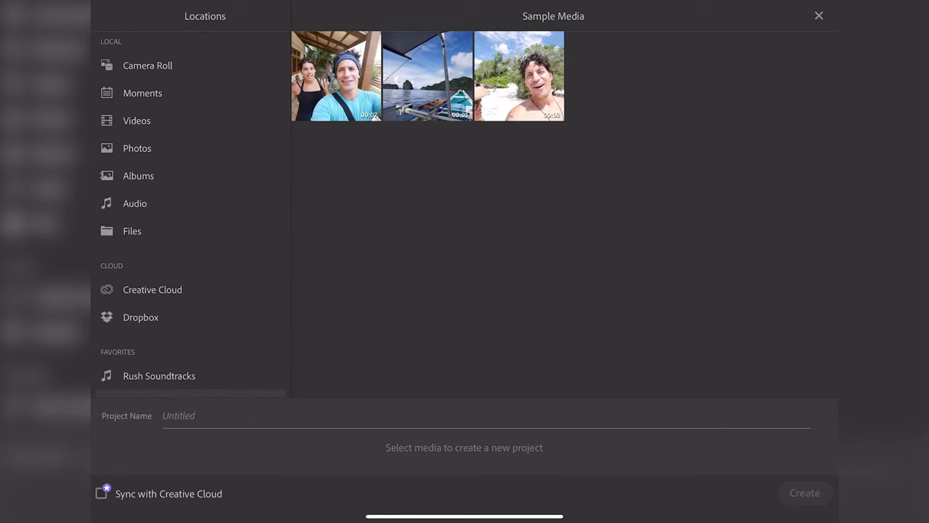
pyautogui.scroll(-2, 192, 218)
pyautogui.scroll(3, 192, 218)
pyautogui.click(147, 65)
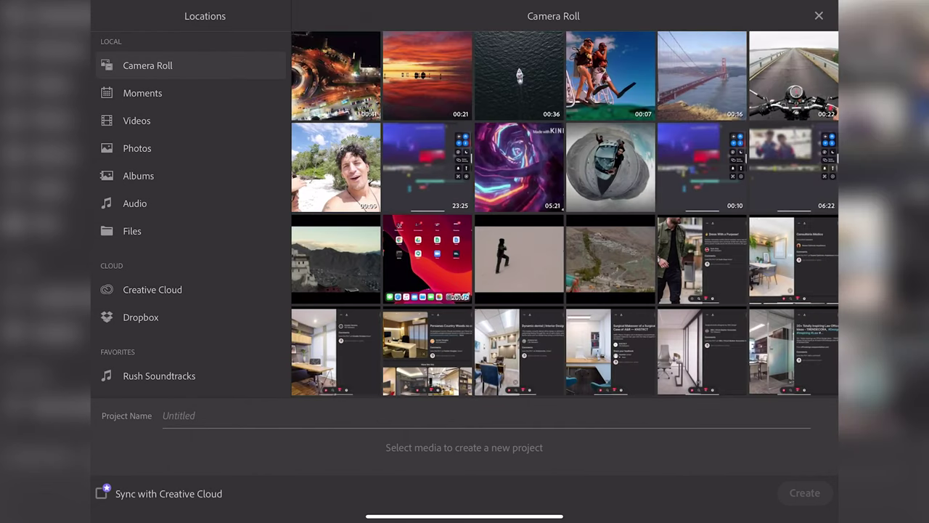
# Try several orderings of the six clips, then clear the whole selection.
pyautogui.click(336, 76)
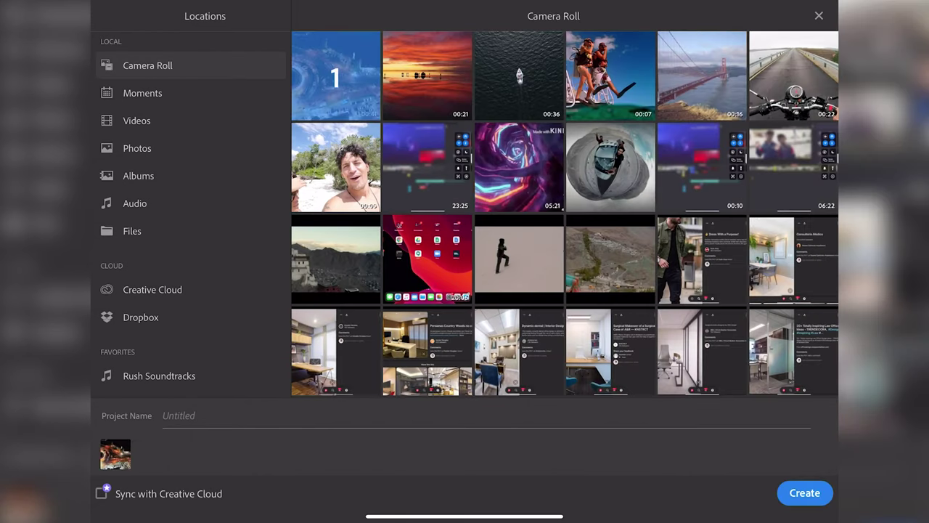
pyautogui.click(428, 76)
pyautogui.click(519, 76)
pyautogui.click(610, 76)
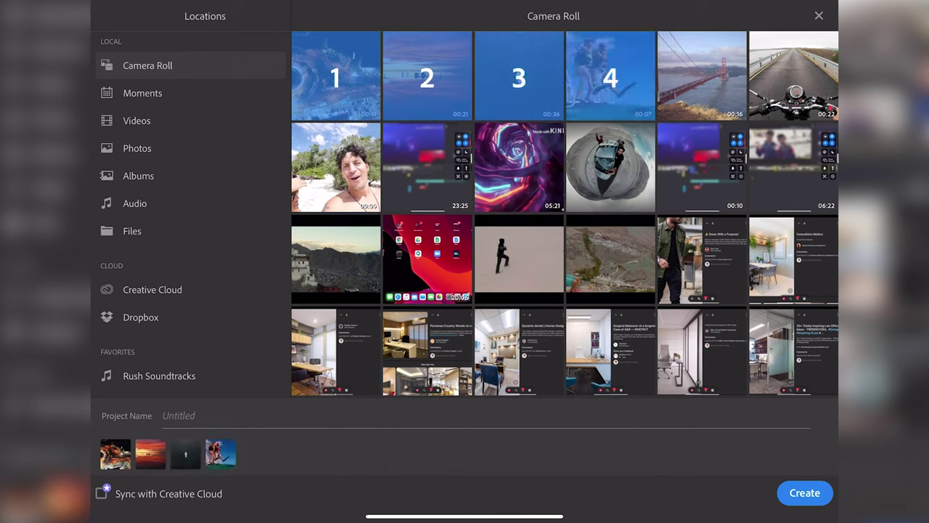
pyautogui.click(702, 76)
pyautogui.click(793, 76)
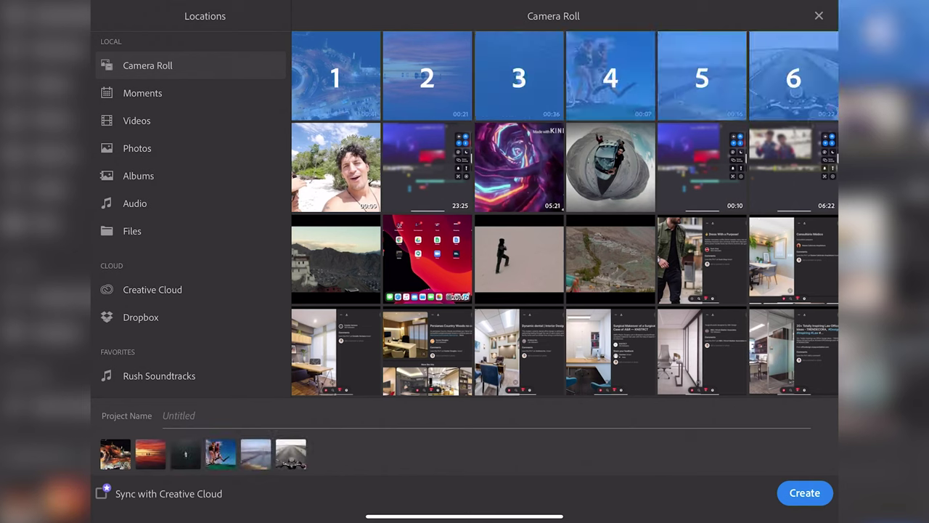
pyautogui.click(794, 76)
pyautogui.click(702, 75)
pyautogui.click(611, 75)
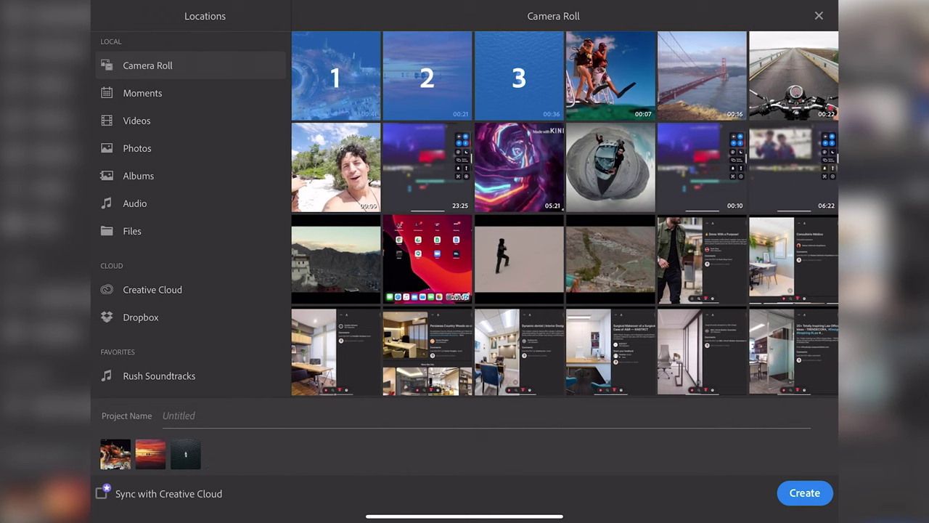
pyautogui.click(793, 75)
pyautogui.click(702, 75)
pyautogui.click(611, 76)
pyautogui.click(427, 75)
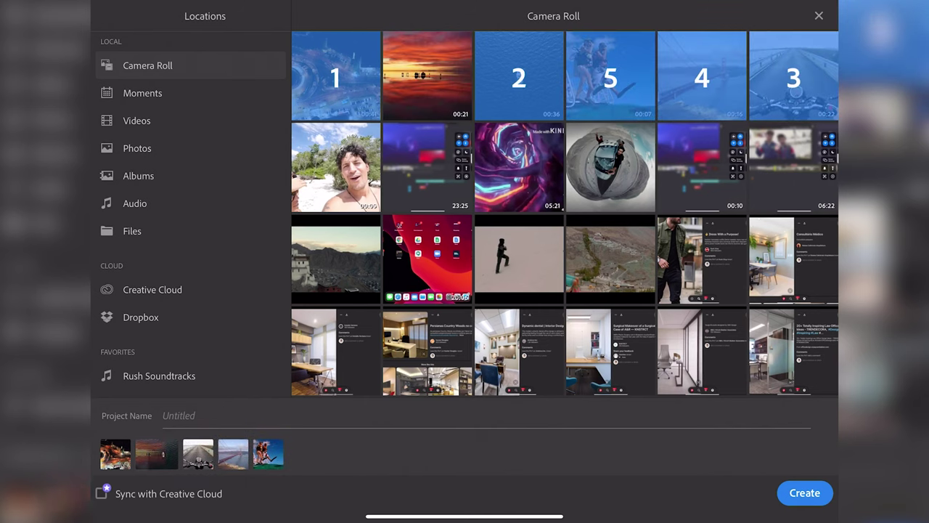
pyautogui.click(611, 76)
pyautogui.click(427, 76)
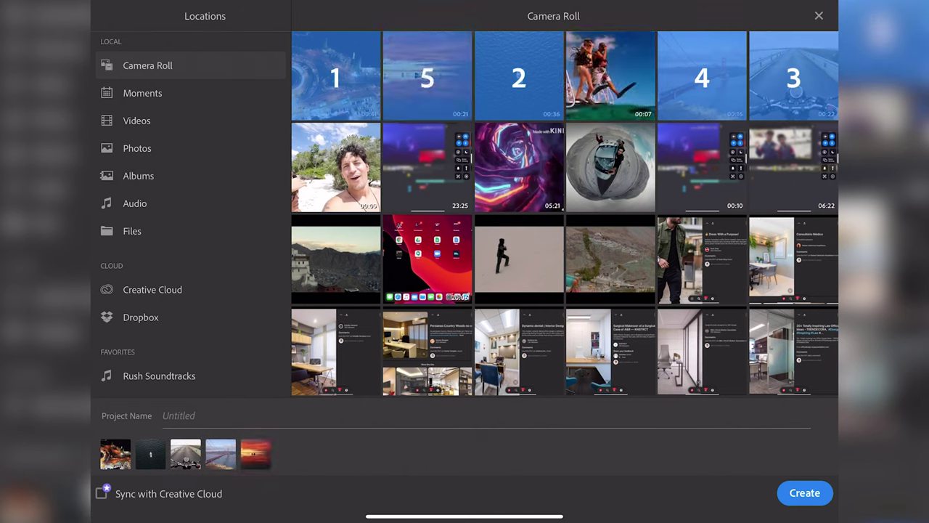
pyautogui.click(610, 76)
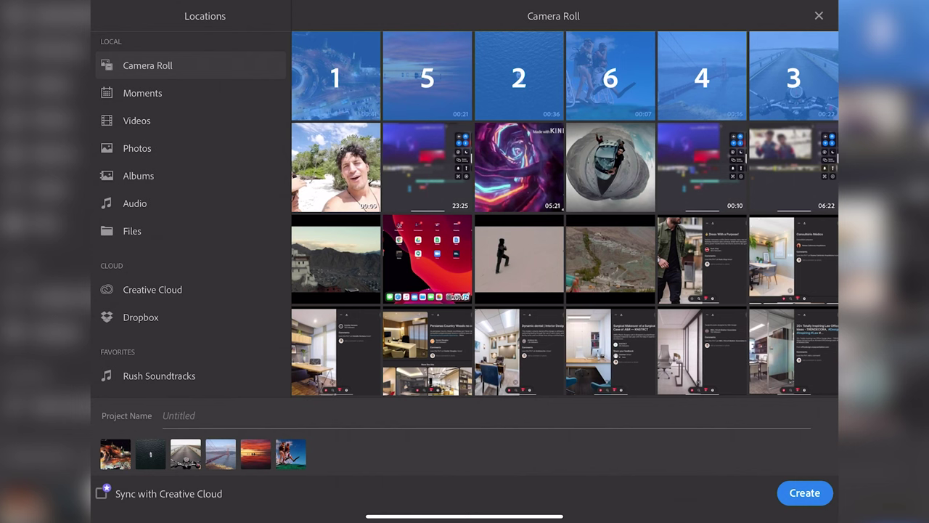
pyautogui.click(336, 75)
pyautogui.click(428, 76)
pyautogui.click(519, 75)
pyautogui.click(611, 76)
pyautogui.click(702, 75)
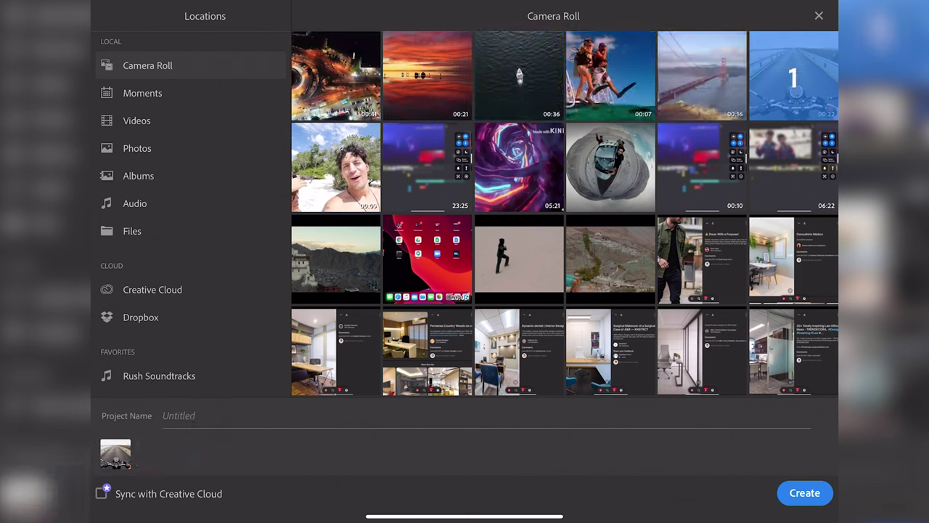
pyautogui.click(793, 75)
# Select clips in order: dancers, night city, boat, sunset, Golden Gate, motorcycle.
pyautogui.click(610, 75)
pyautogui.click(336, 75)
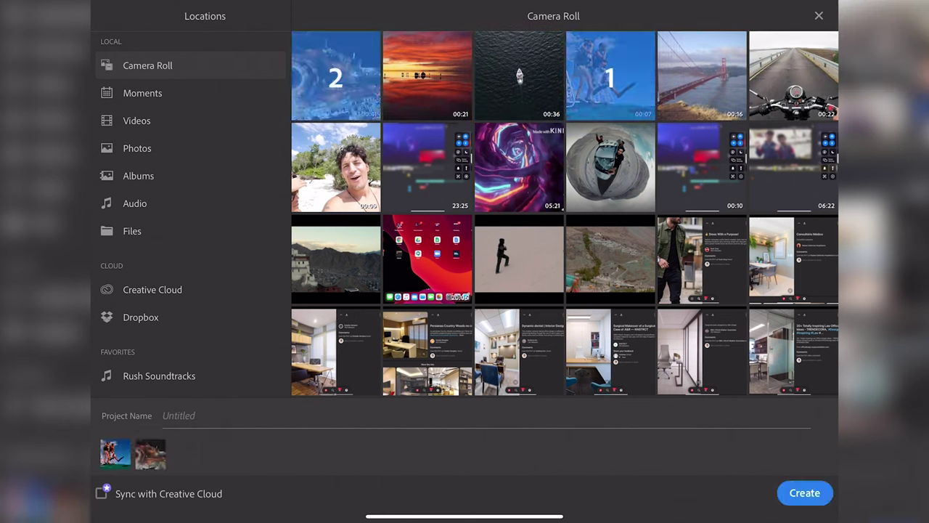
pyautogui.click(519, 75)
pyautogui.click(428, 76)
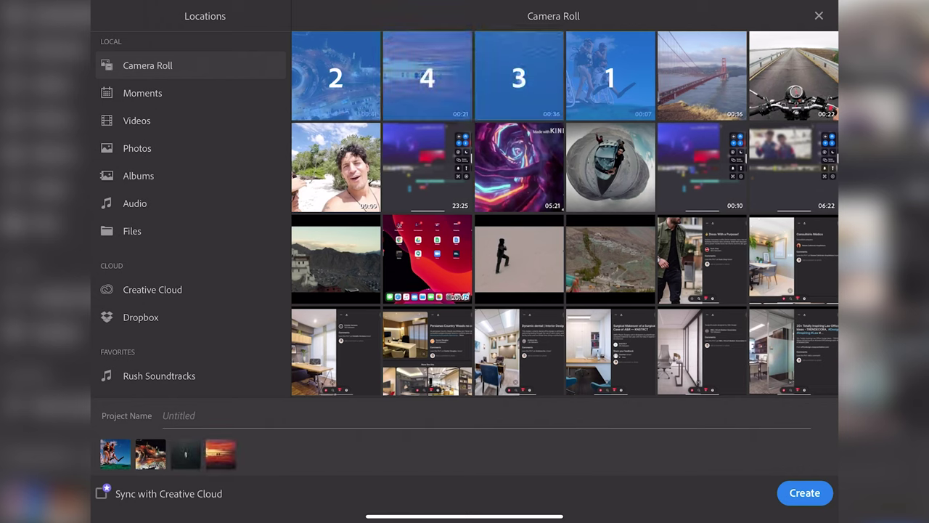
pyautogui.click(702, 75)
pyautogui.click(793, 75)
pyautogui.scroll(-2, 193, 218)
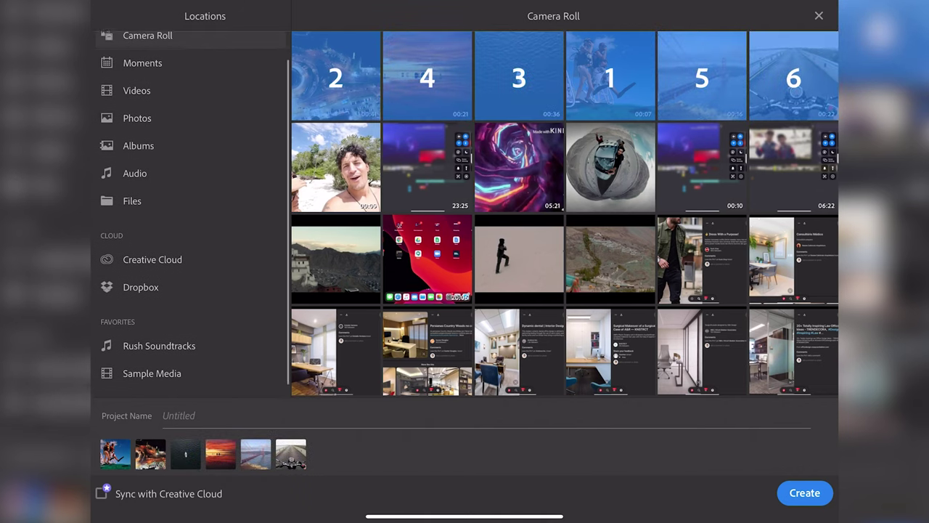
pyautogui.scroll(3, 192, 217)
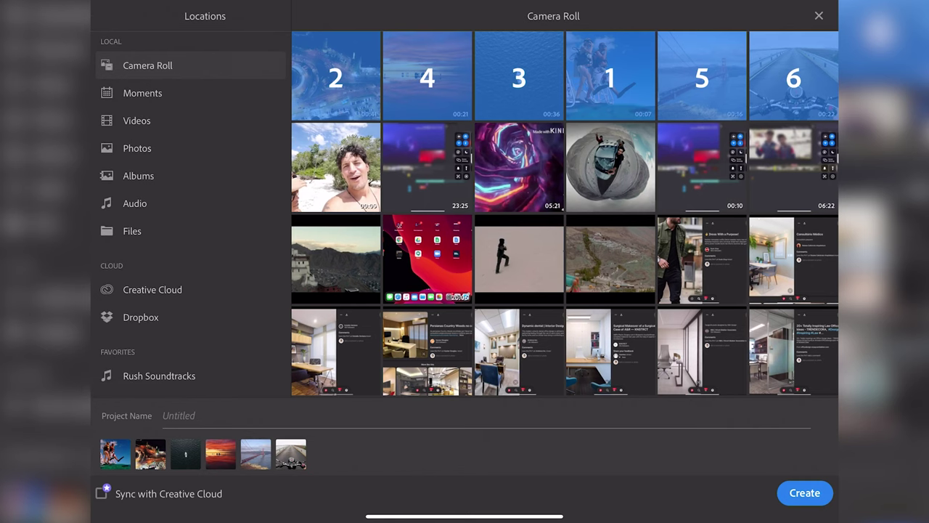
pyautogui.click(291, 415)
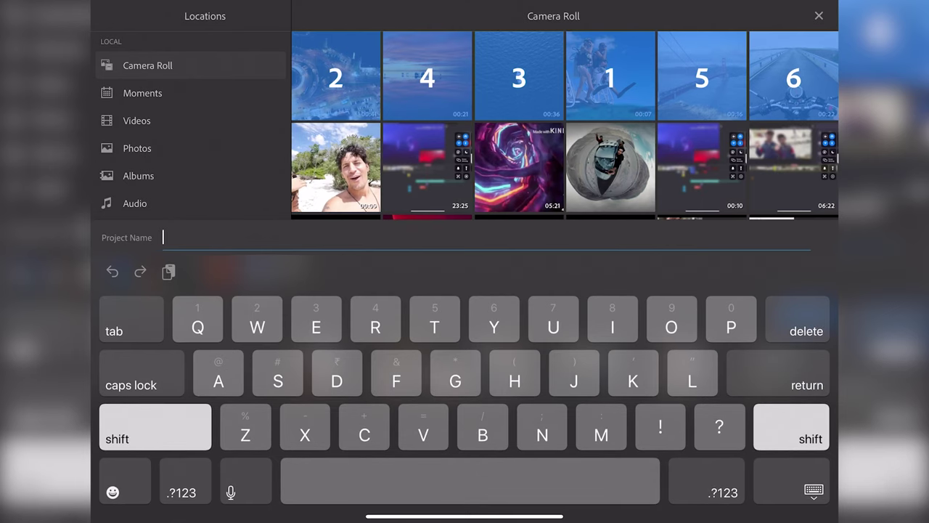
# Enter 'Test Project' as the project name and confirm it.
pyautogui.write('Test')
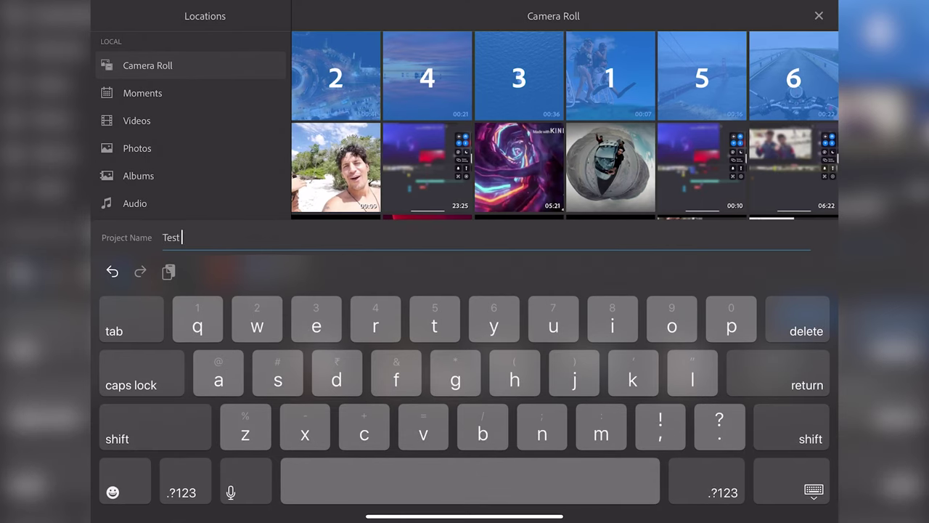
pyautogui.write(' Proje')
pyautogui.write('ct')
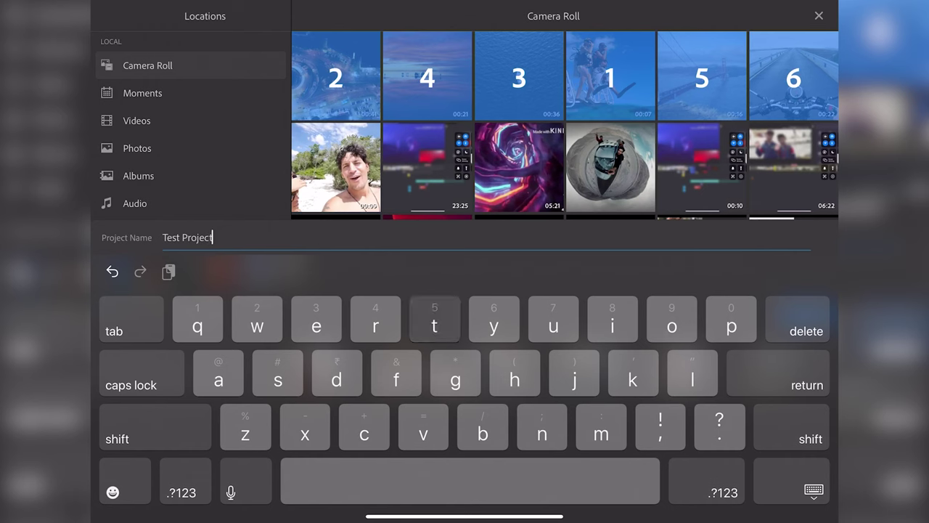
pyautogui.press('Return')
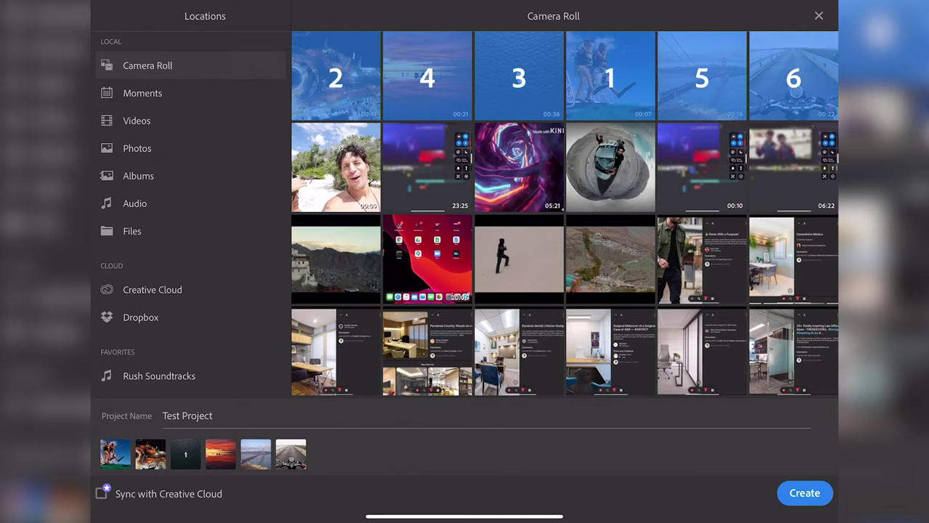
pyautogui.click(159, 375)
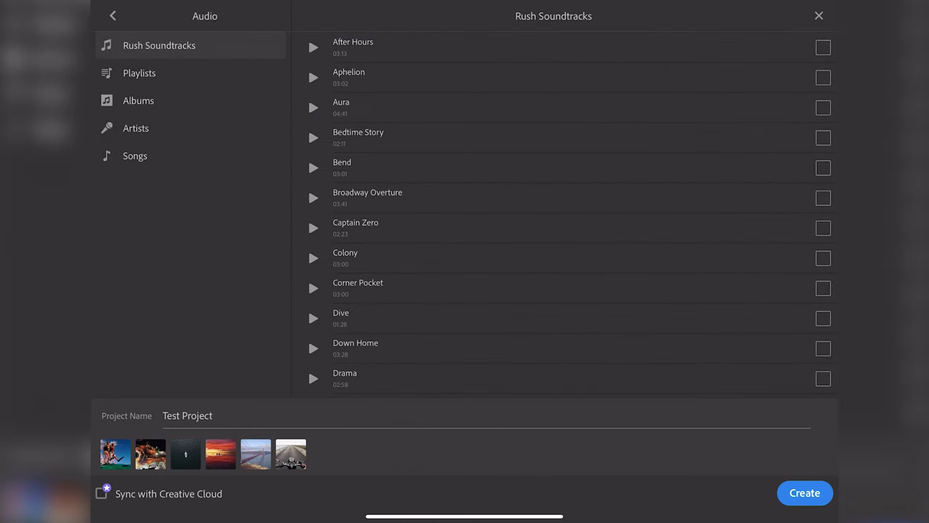
# Add the 'In the Moment' track from Rush Soundtracks to the project media.
pyautogui.scroll(-4, 566, 210)
pyautogui.scroll(-4, 566, 210)
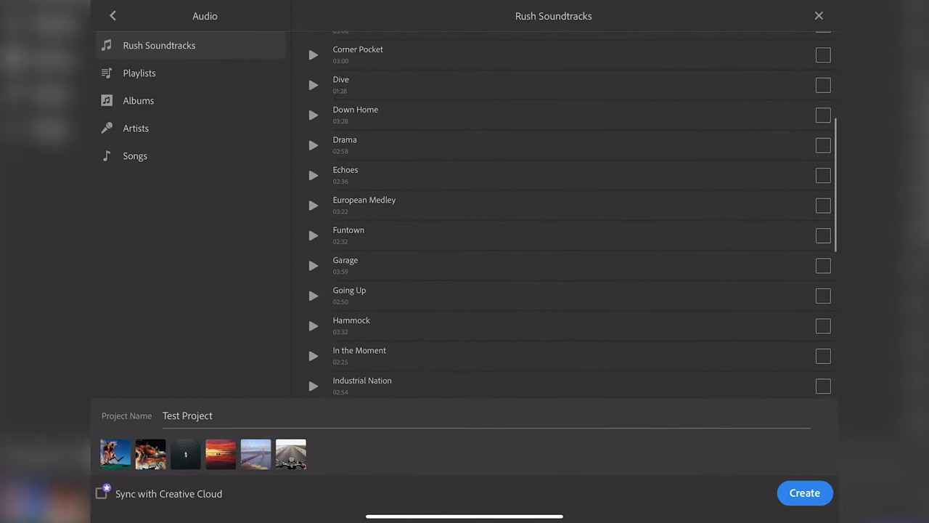
pyautogui.scroll(-1, 566, 210)
pyautogui.click(822, 320)
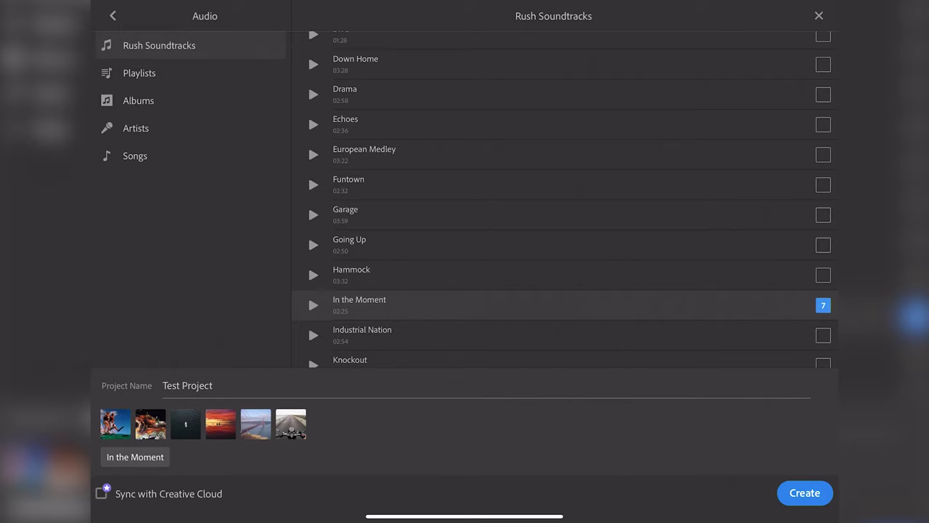
# Allow music library access, look through Songs, and create the project.
pyautogui.scroll(2, 307, 354)
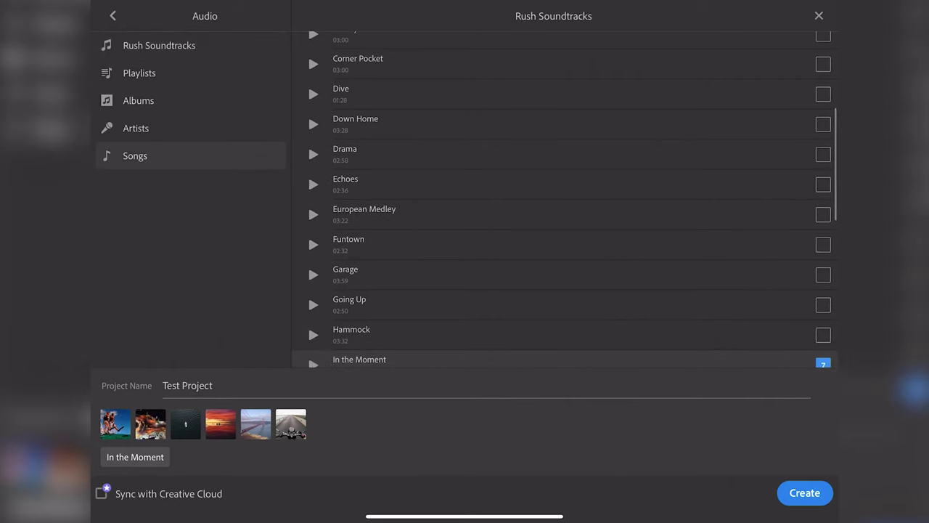
pyautogui.click(135, 156)
pyautogui.click(506, 306)
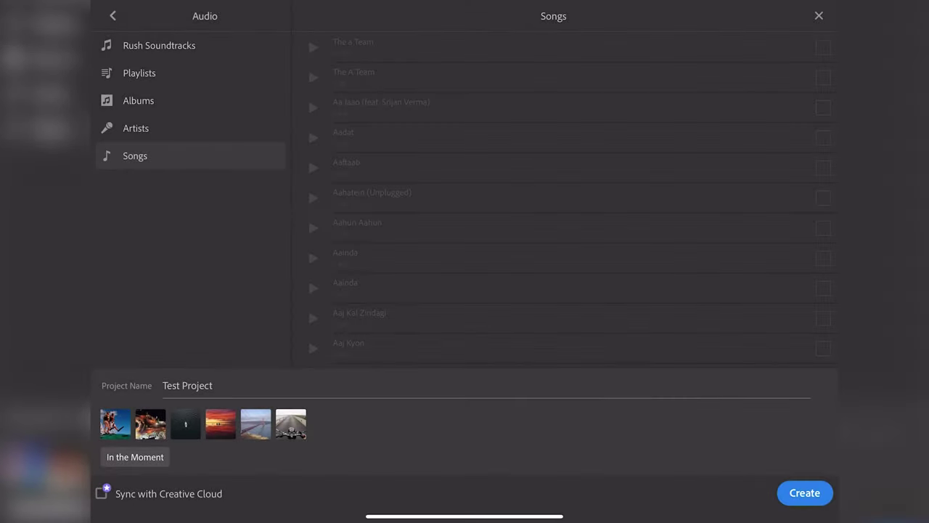
pyautogui.scroll(-15, 570, 206)
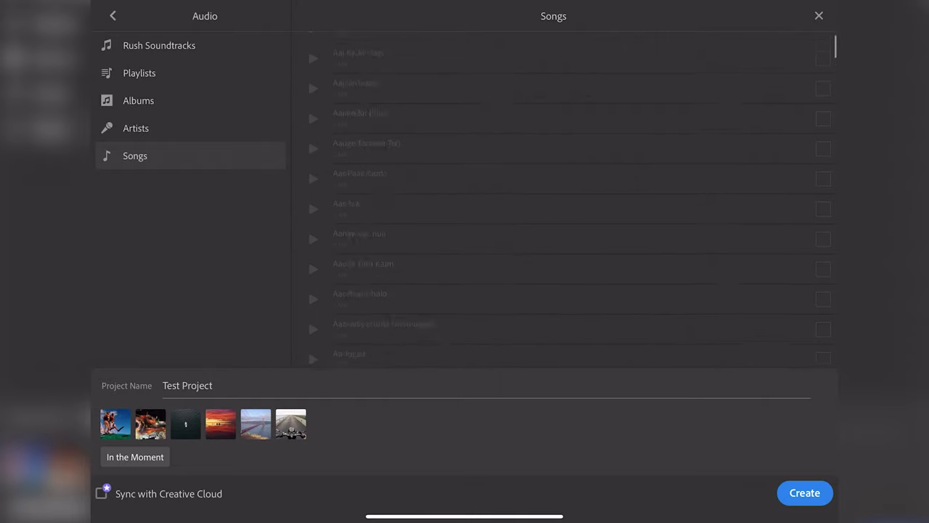
pyautogui.scroll(-10, 571, 196)
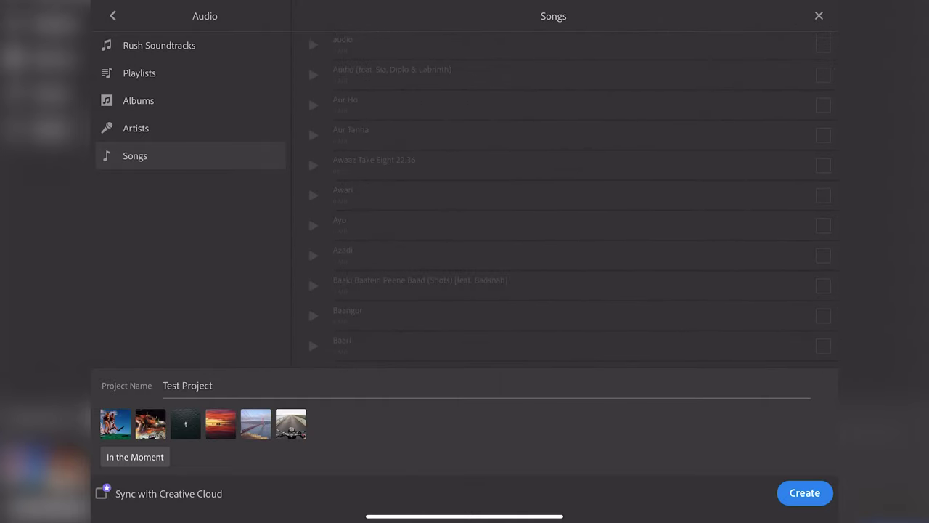
pyautogui.click(804, 492)
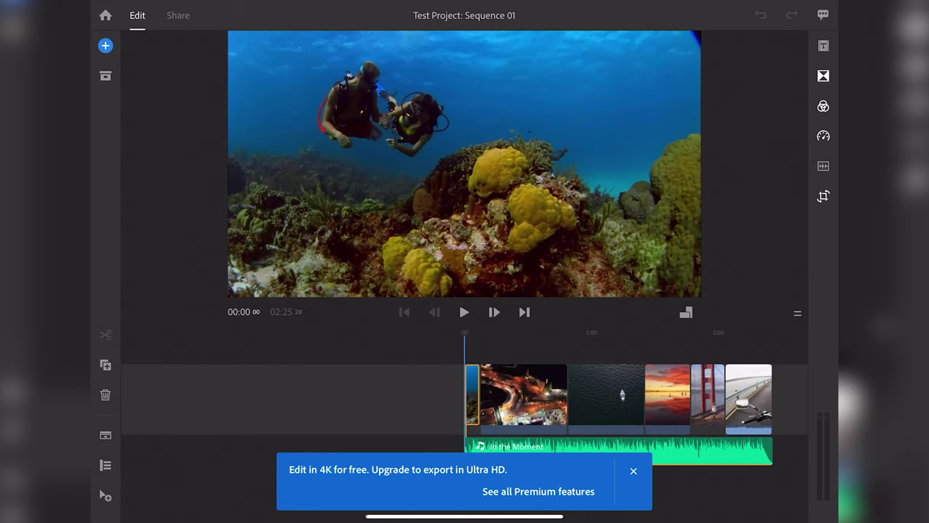
# Select the Golden Gate clip, scrub the timeline, and bring up the add-content menu.
pyautogui.click(708, 396)
pyautogui.moveTo(653, 396); pyautogui.dragTo(603, 395)
pyautogui.moveTo(464, 396)
pyautogui.mouseDown()
pyautogui.moveTo(393, 396)
pyautogui.moveTo(593, 396)
pyautogui.mouseUp()
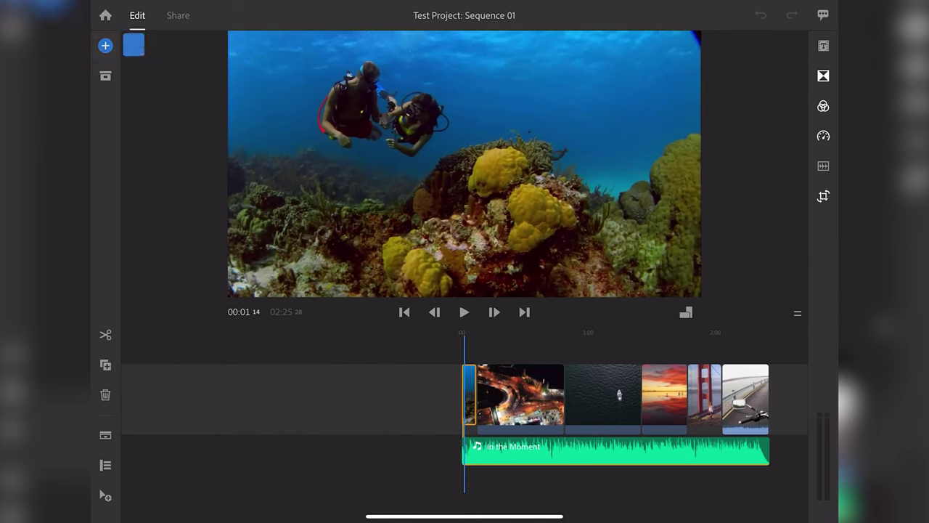
pyautogui.click(105, 45)
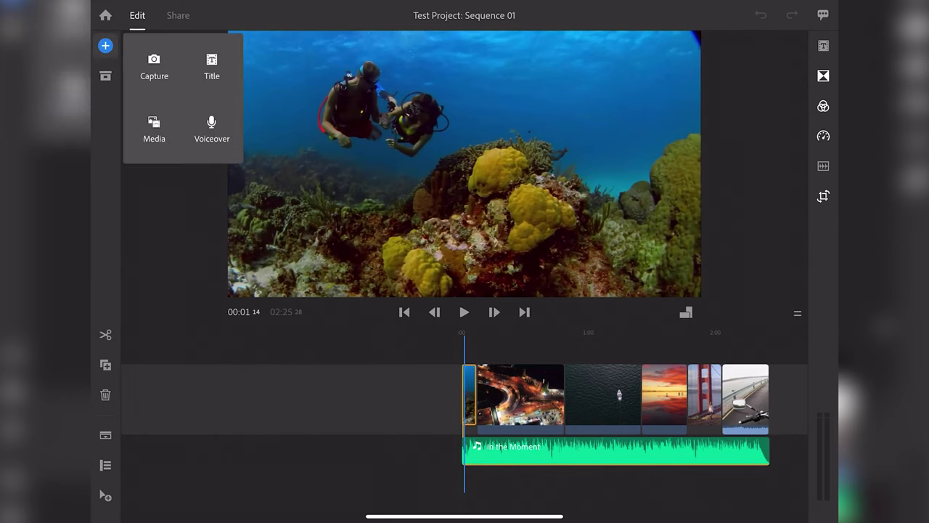
# Dismiss the add menu, review the imported assets, then close the Project Assets panel.
pyautogui.press('Escape')
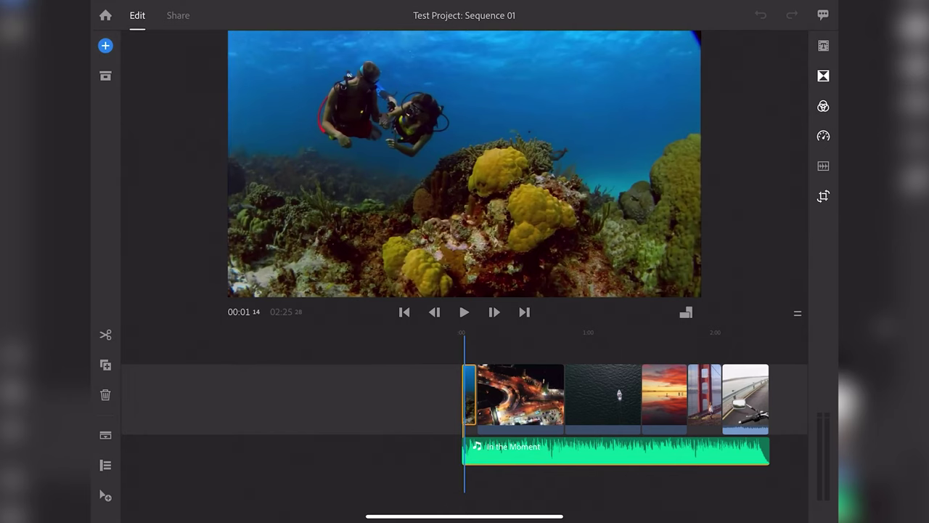
pyautogui.click(105, 75)
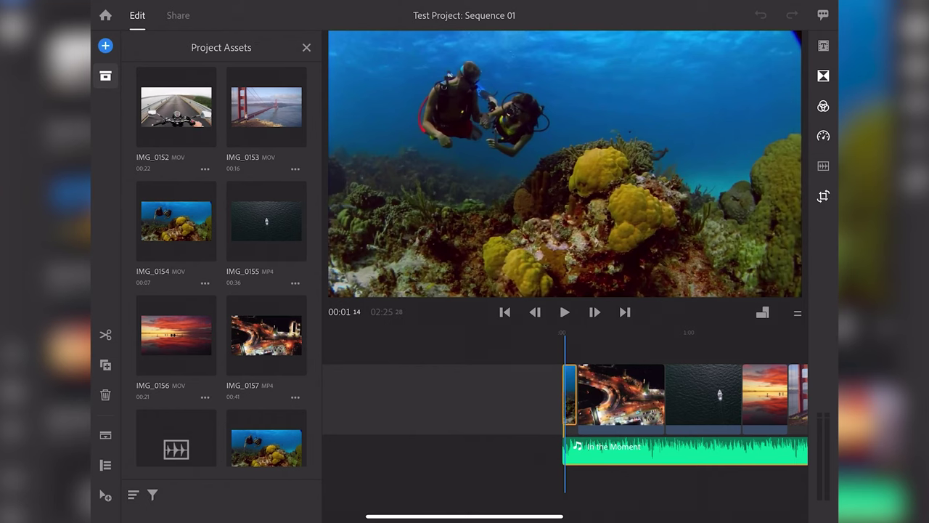
pyautogui.scroll(-3, 222, 269)
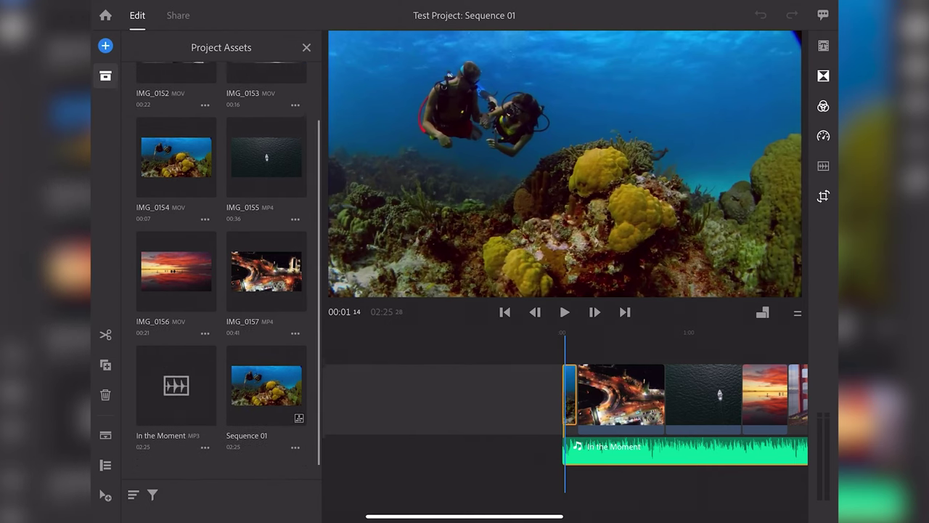
pyautogui.scroll(3, 222, 268)
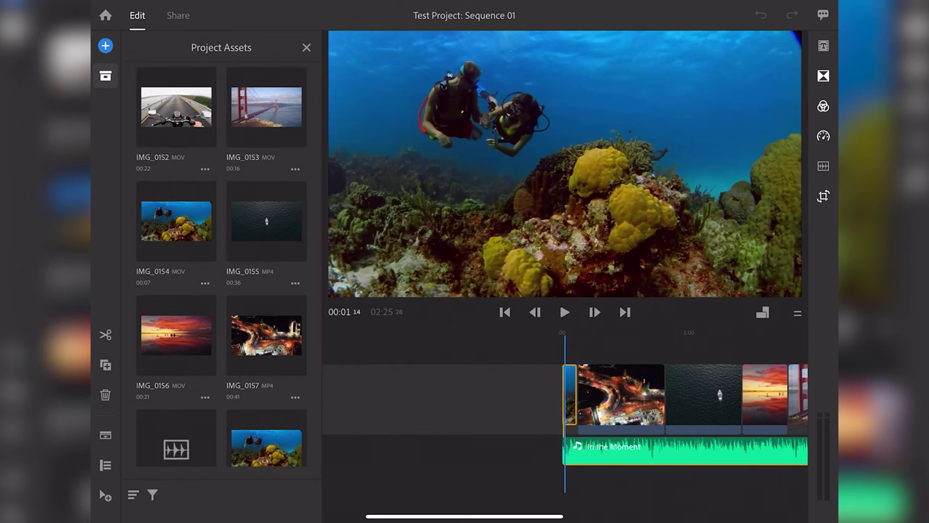
pyautogui.click(307, 47)
pyautogui.click(106, 76)
pyautogui.click(305, 46)
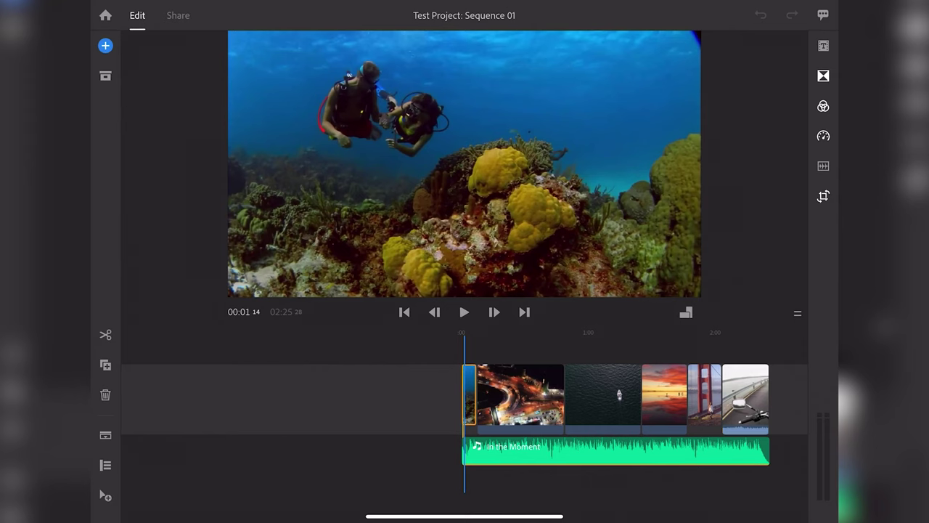
# Switch the frame to 9:16, then 4:5, then 1:1, and back to 16:9.
pyautogui.moveTo(603, 396); pyautogui.dragTo(474, 396)
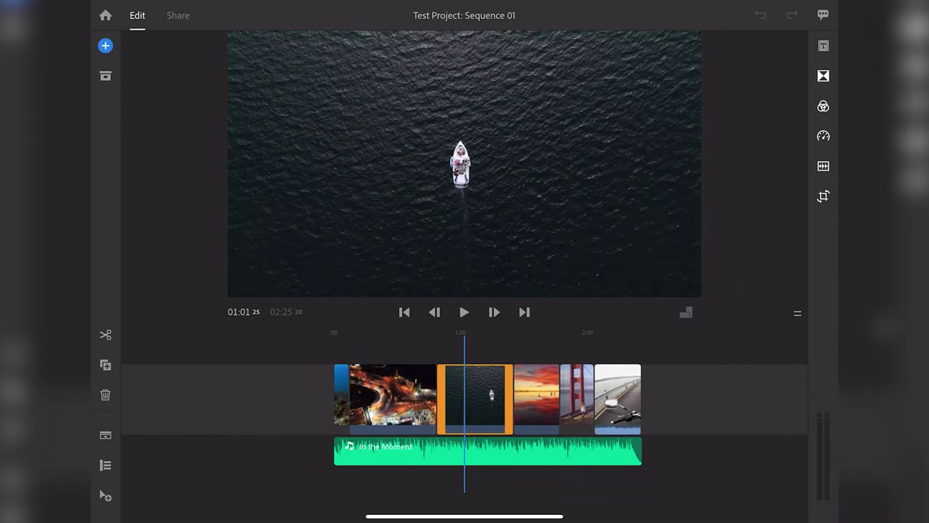
pyautogui.click(686, 313)
pyautogui.click(585, 244)
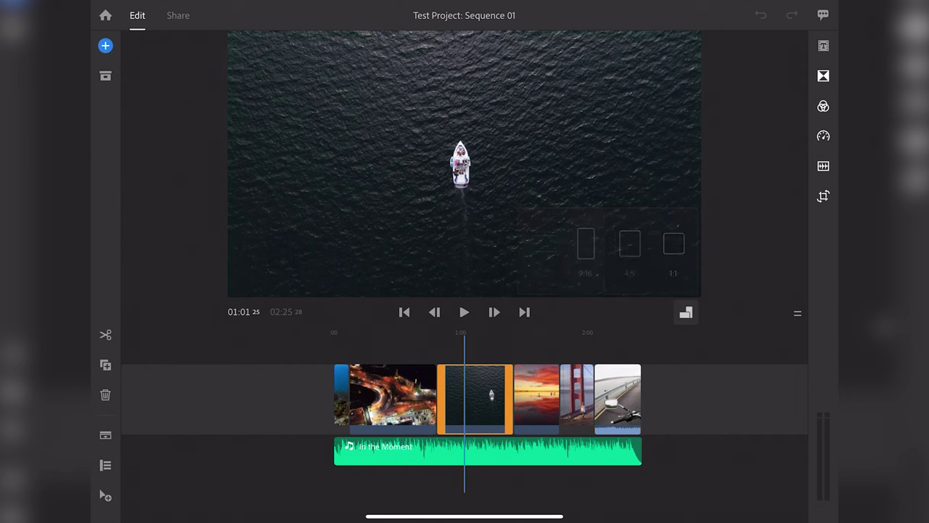
pyautogui.click(606, 311)
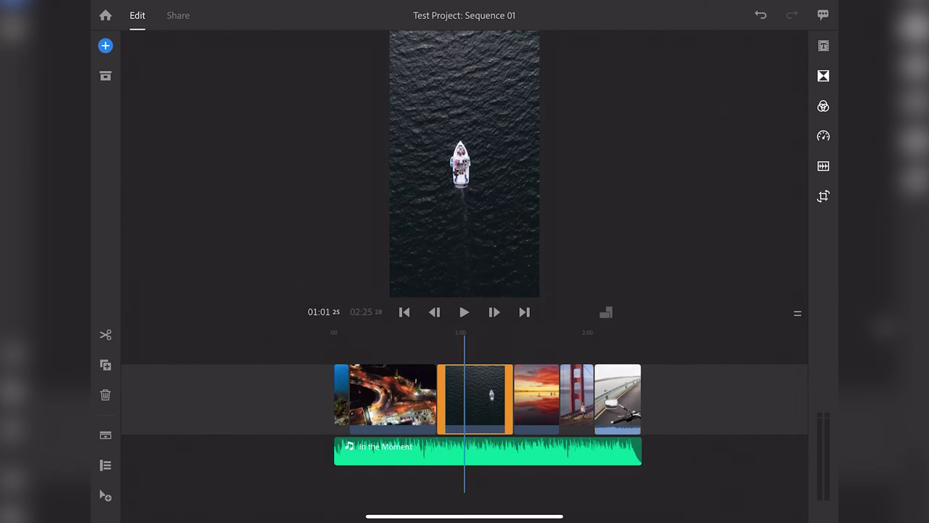
pyautogui.click(550, 243)
pyautogui.click(606, 311)
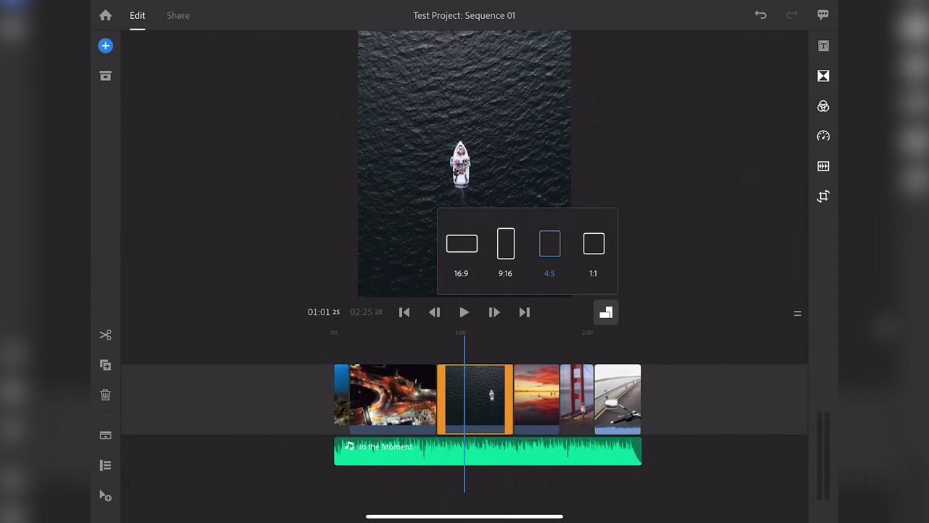
pyautogui.click(593, 243)
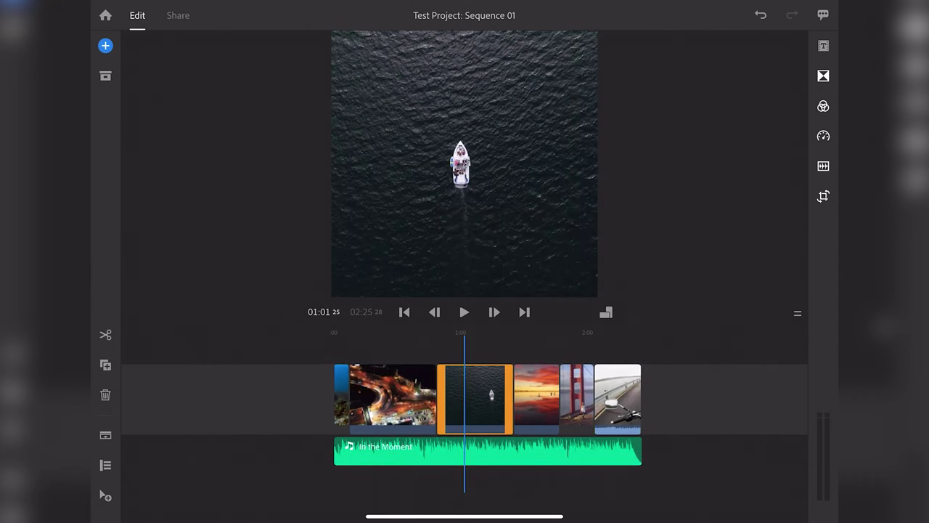
pyautogui.click(605, 311)
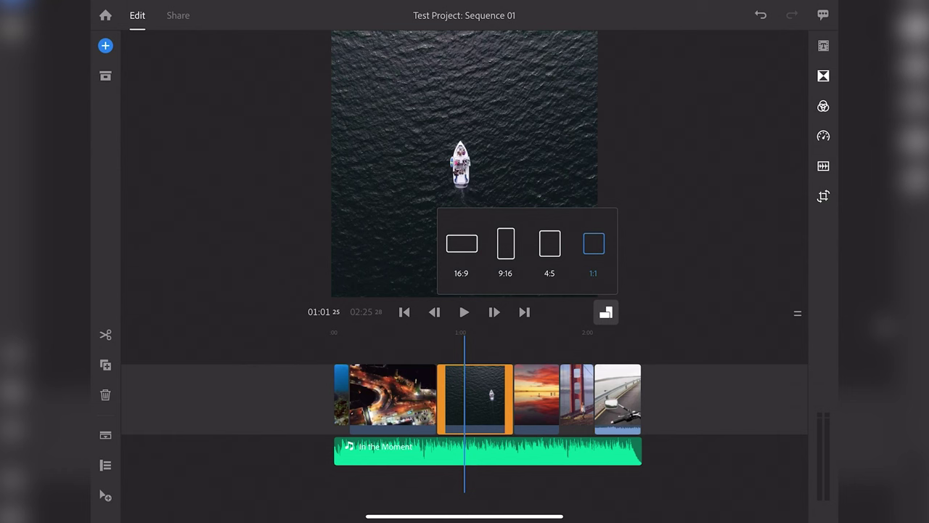
pyautogui.click(462, 244)
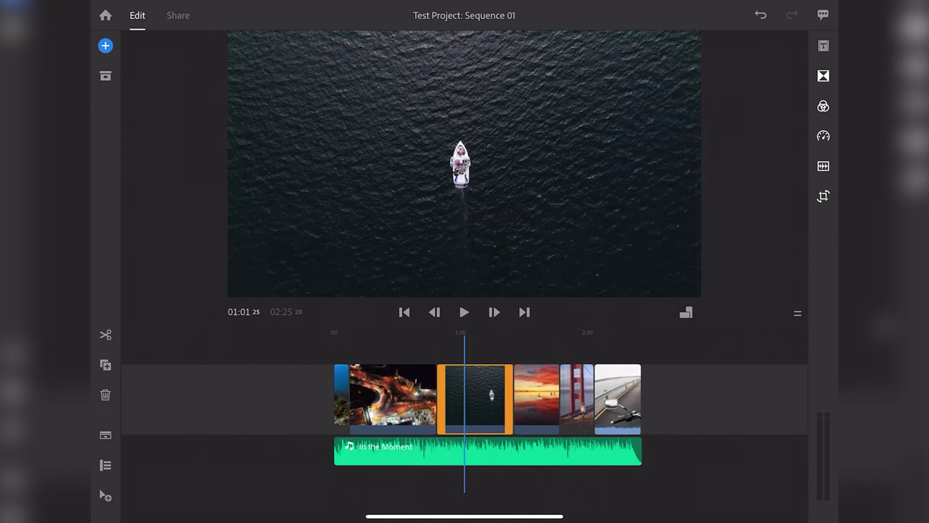
# Confirm 16:9 is kept and place the playhead at 00:29 in the night city clip.
pyautogui.moveTo(508, 399); pyautogui.dragTo(570, 399)
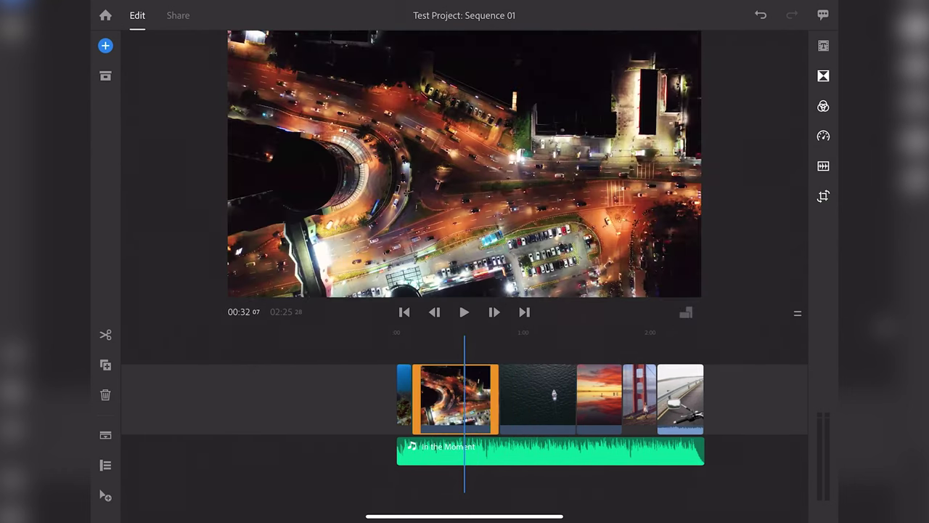
pyautogui.click(686, 312)
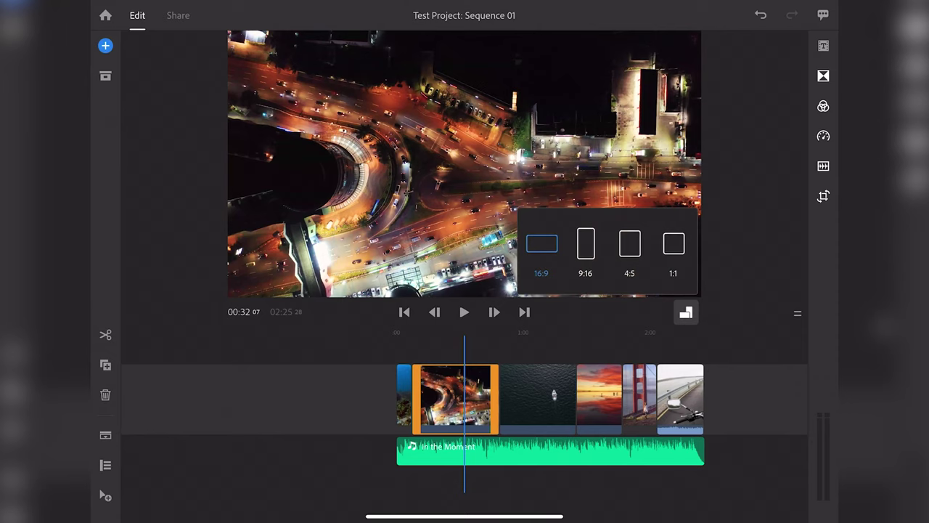
pyautogui.click(686, 312)
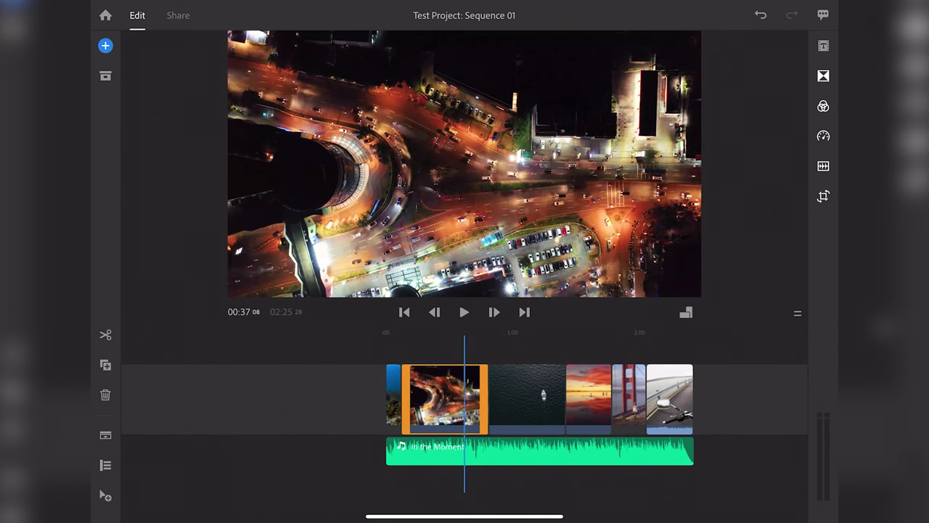
pyautogui.moveTo(508, 399); pyautogui.dragTo(519, 400)
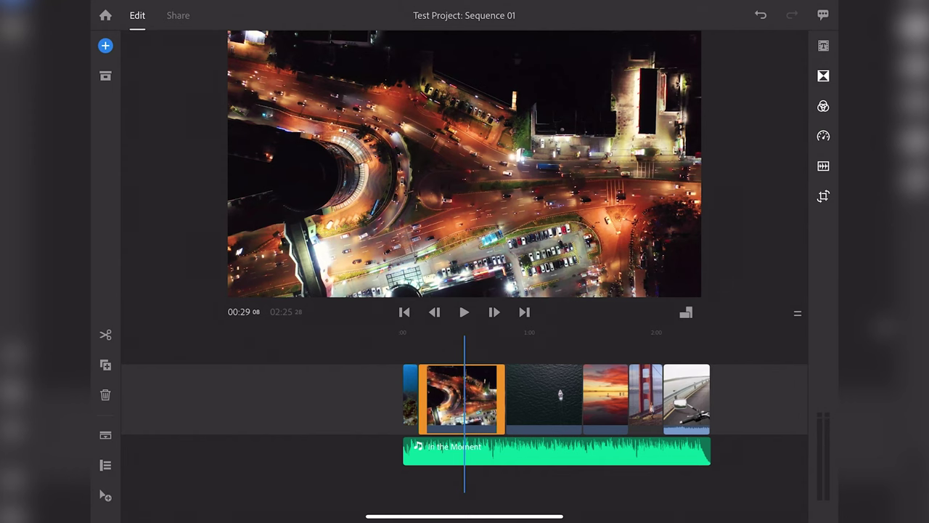
# Zoom the timeline in on the night city clip, then partly back out.
pyautogui.scroll(2, 464, 399)
pyautogui.scroll(2, 465, 399)
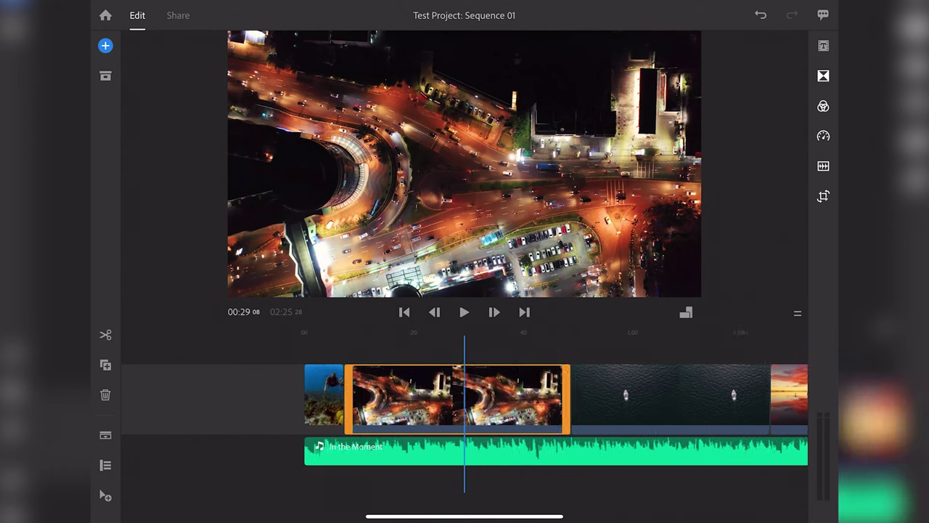
pyautogui.scroll(2, 465, 399)
pyautogui.scroll(2, 464, 399)
pyautogui.scroll(2, 464, 399)
pyautogui.scroll(2, 464, 399)
pyautogui.scroll(2, 464, 399)
pyautogui.scroll(2, 465, 399)
pyautogui.scroll(-2, 465, 399)
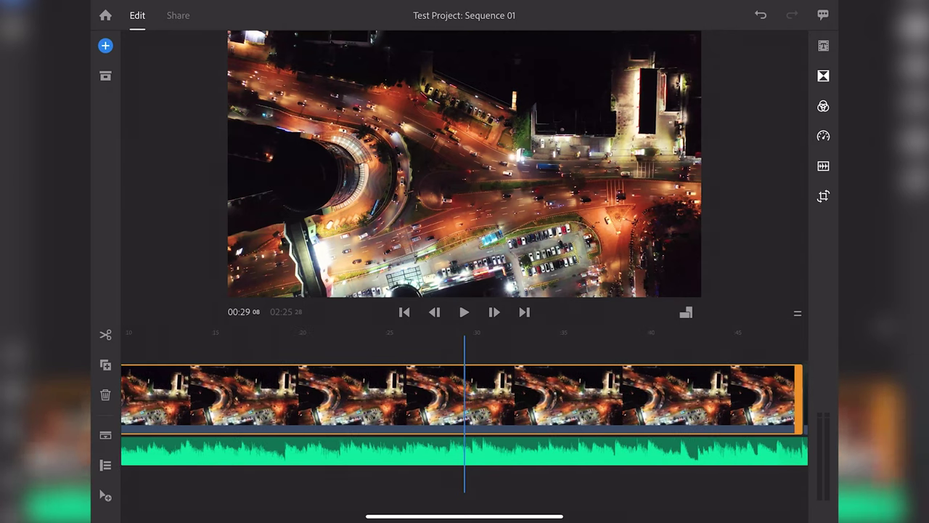
pyautogui.scroll(-2, 465, 399)
pyautogui.scroll(-2, 464, 399)
pyautogui.scroll(-2, 465, 399)
pyautogui.scroll(-2, 465, 399)
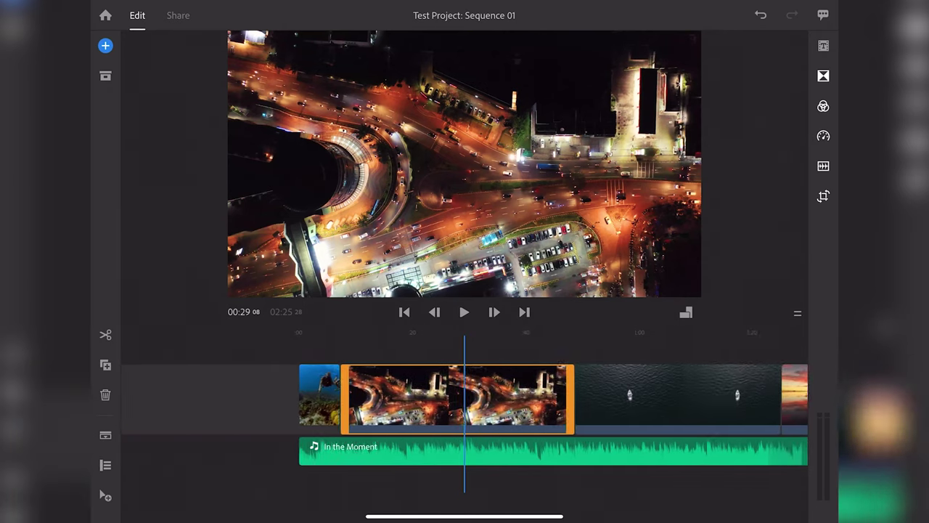
pyautogui.scroll(-2, 465, 399)
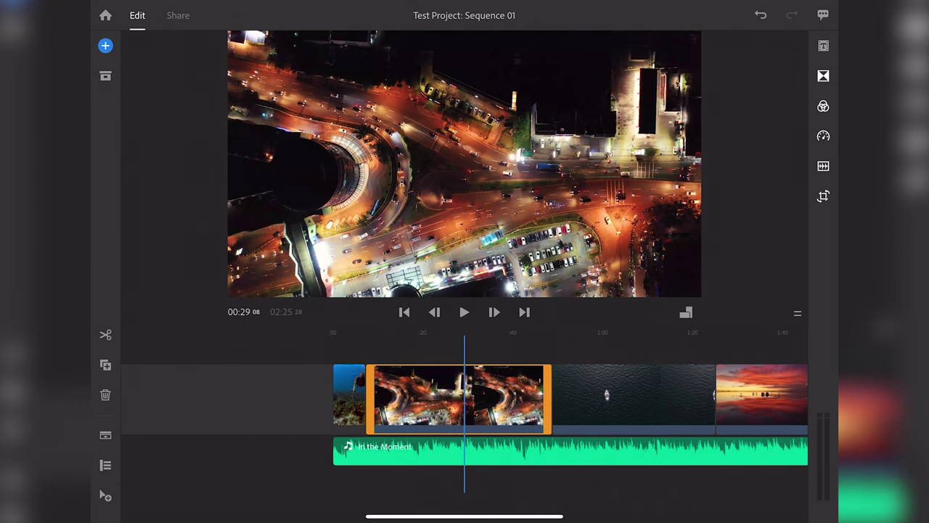
# Split the night city clip at 00:29, delete the later piece, and duplicate the remainder.
pyautogui.click(105, 334)
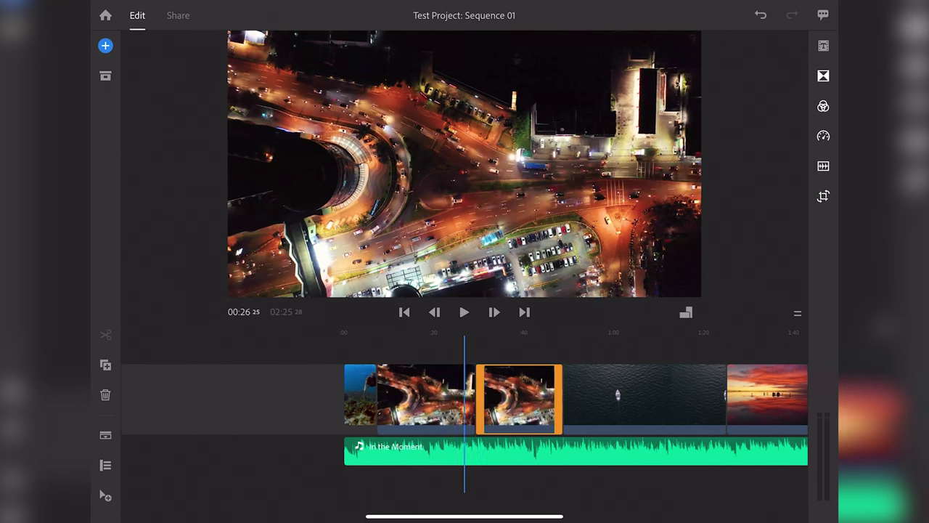
pyautogui.click(514, 395)
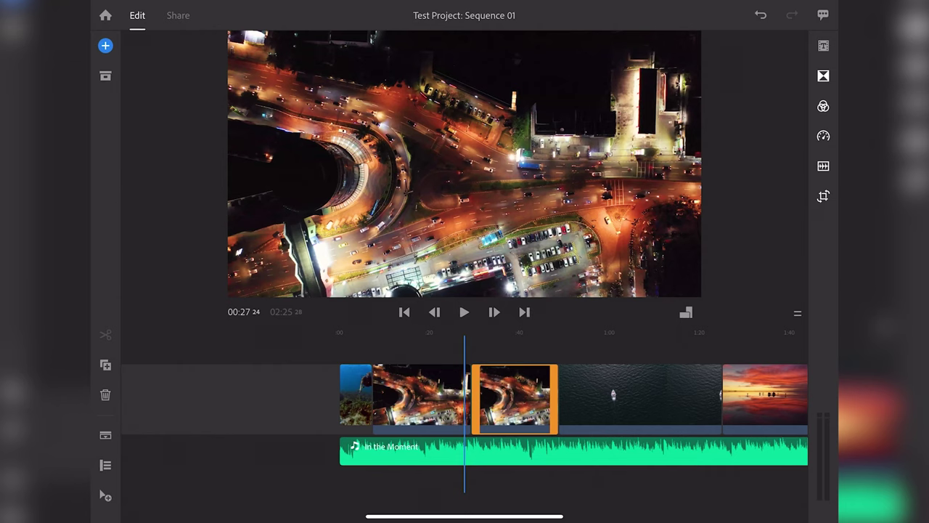
pyautogui.press('Delete')
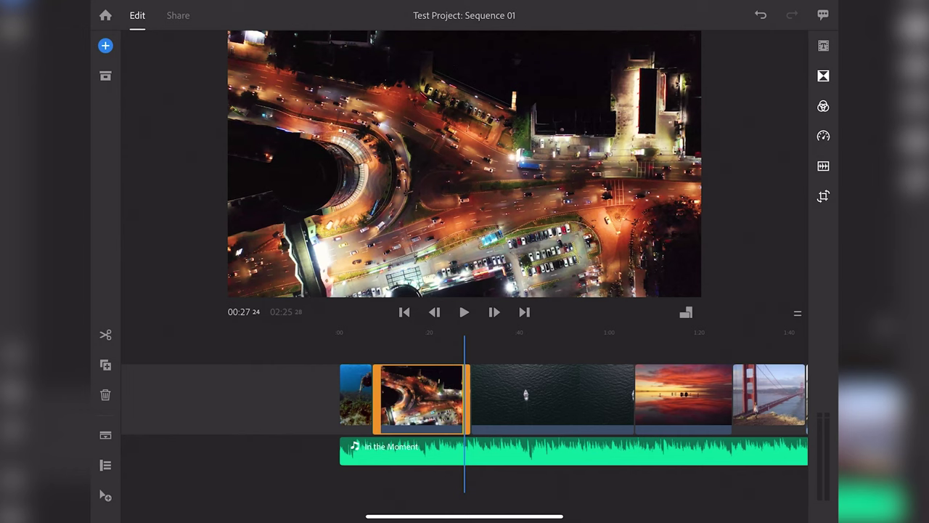
pyautogui.hotkey('ctrl', 'z')
pyautogui.click(515, 396)
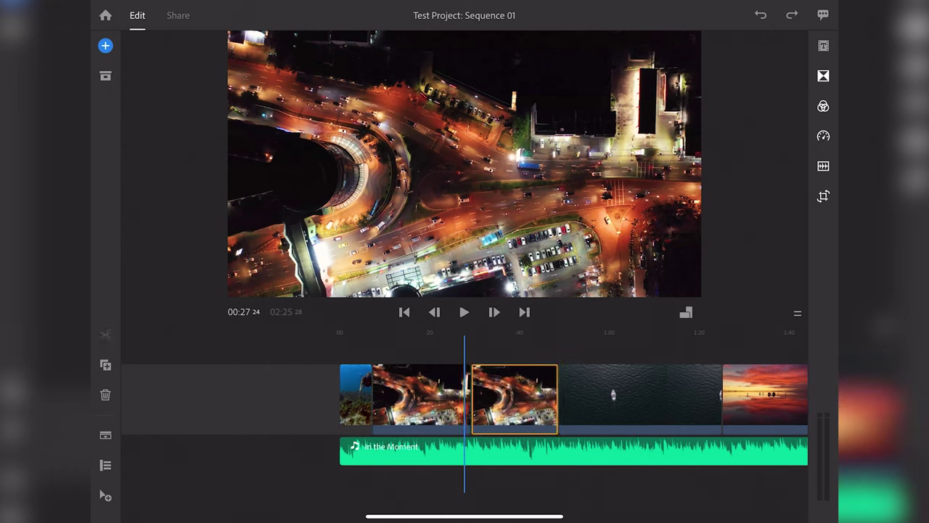
pyautogui.click(515, 396)
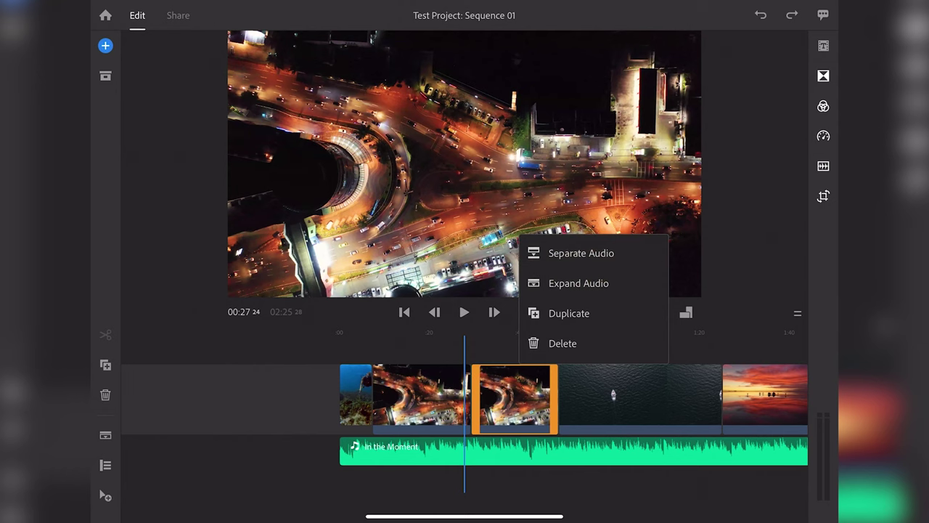
pyautogui.click(562, 342)
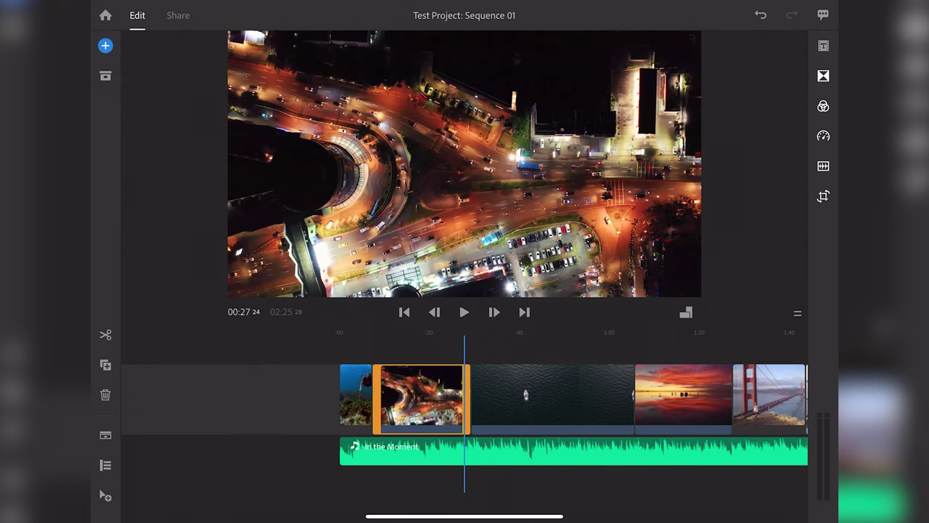
pyautogui.click(105, 364)
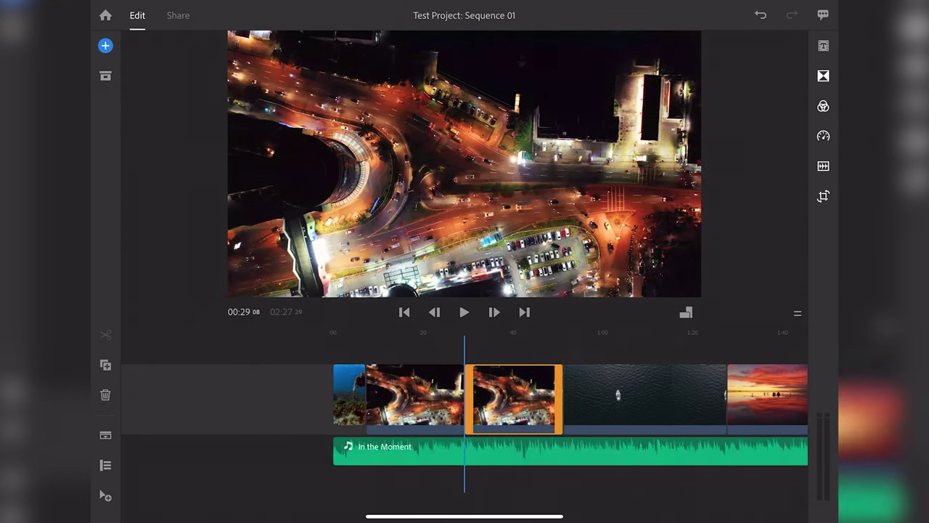
# Drag the duplicate night city clip past the boat clip and up onto an overlay track.
pyautogui.click(645, 394)
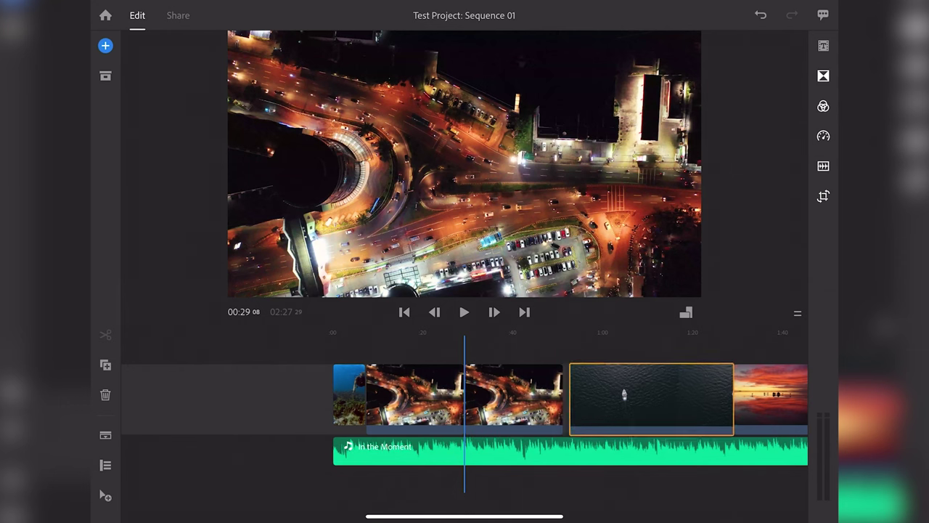
pyautogui.moveTo(508, 395)
pyautogui.mouseDown()
pyautogui.moveTo(542, 396)
pyautogui.moveTo(463, 395)
pyautogui.mouseUp()
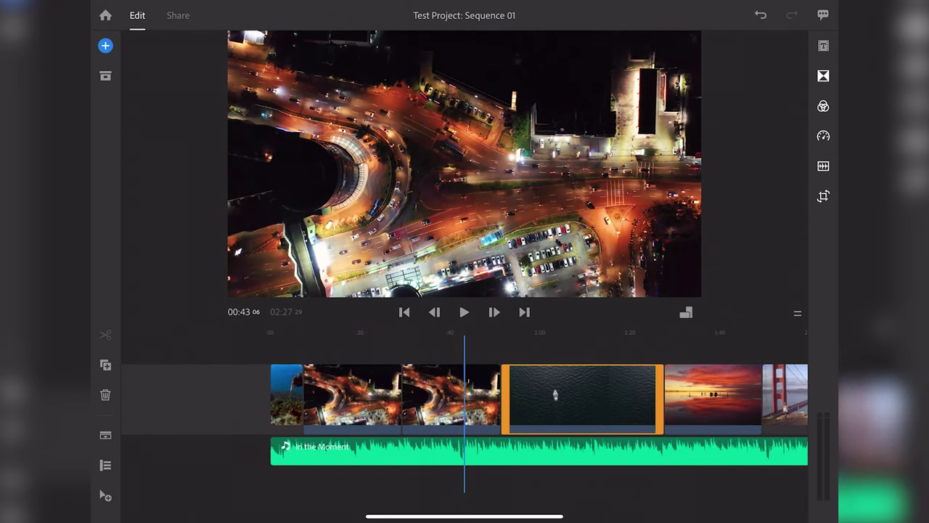
pyautogui.click(435, 395)
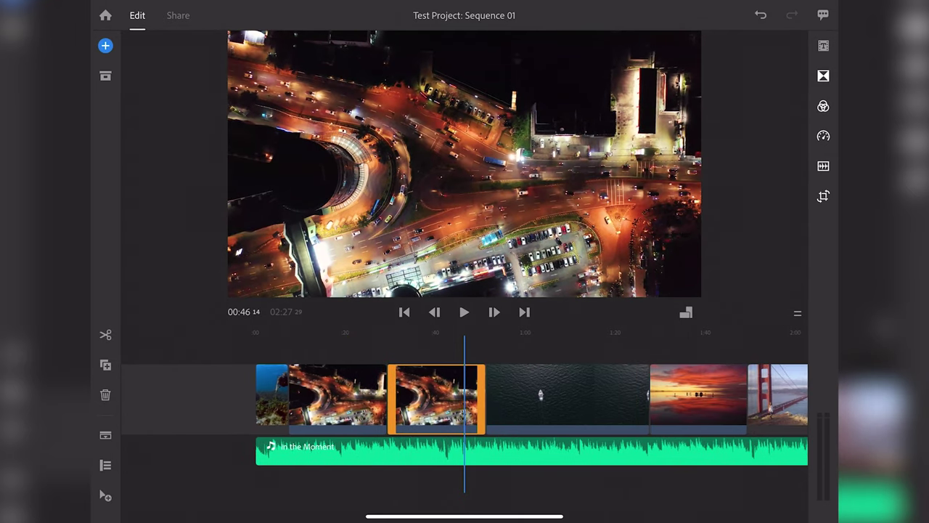
pyautogui.moveTo(566, 395); pyautogui.dragTo(403, 396)
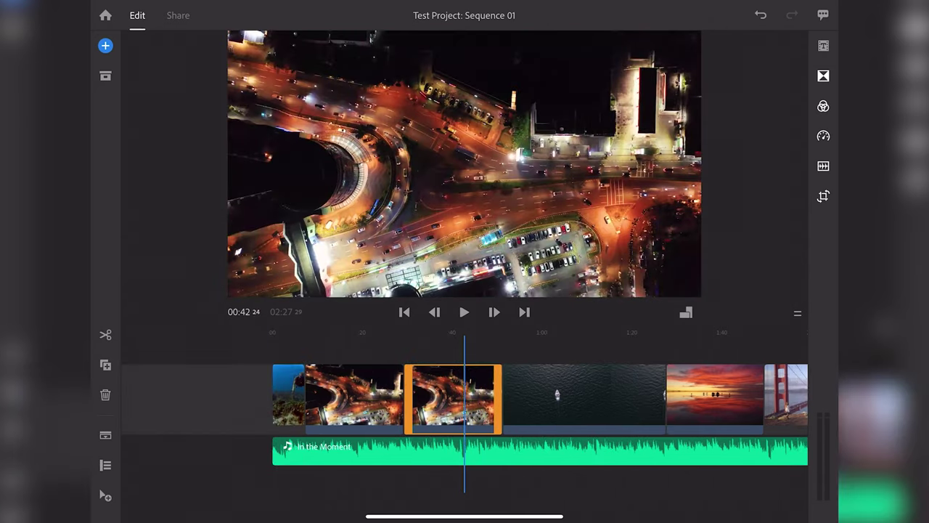
pyautogui.moveTo(453, 396); pyautogui.dragTo(591, 395)
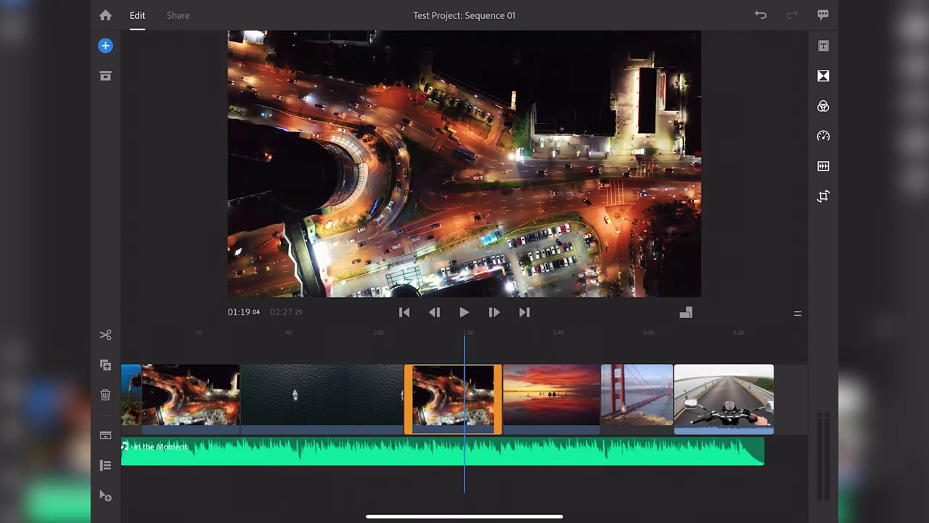
pyautogui.moveTo(453, 396); pyautogui.dragTo(423, 329)
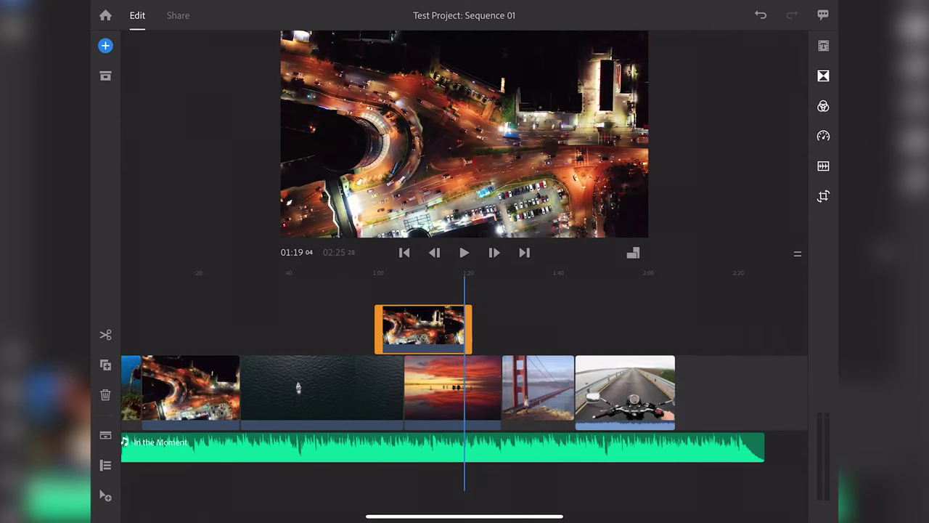
# Lift the motorcycle clip onto a third layer above the night city overlay.
pyautogui.moveTo(625, 388); pyautogui.dragTo(453, 290)
pyautogui.hscroll(-5, 464, 363)
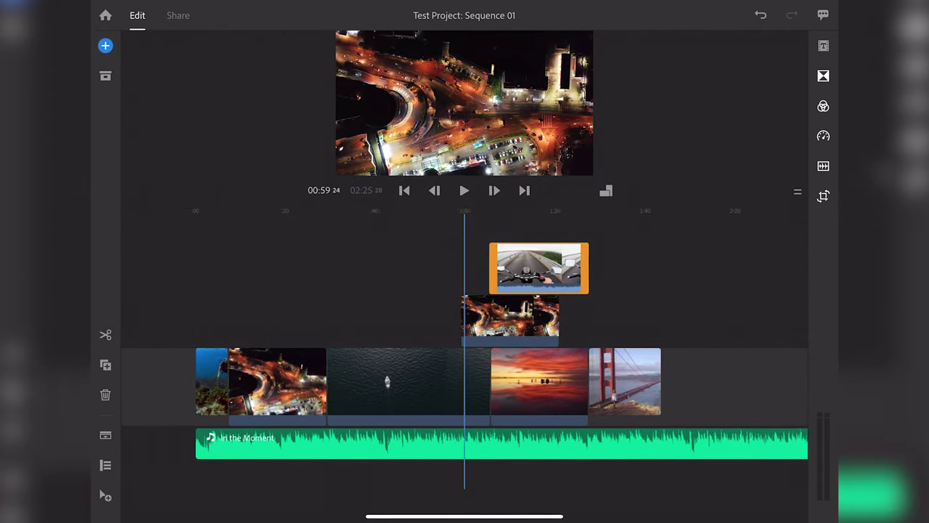
pyautogui.click(399, 381)
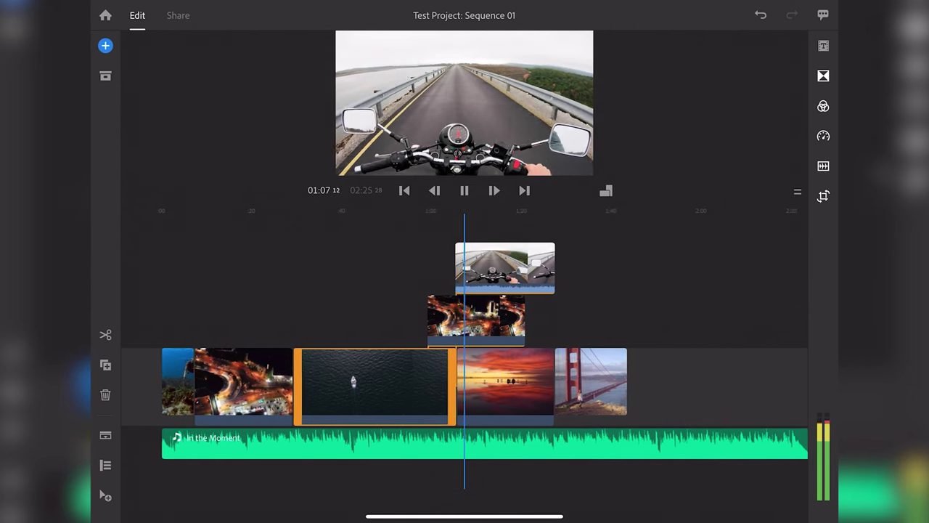
pyautogui.click(501, 268)
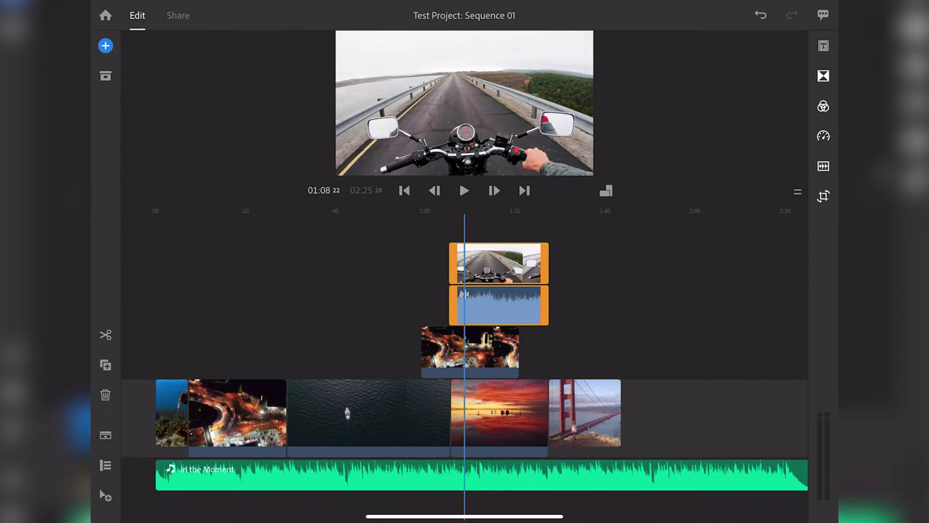
pyautogui.hscroll(-5, 464, 349)
pyautogui.hscroll(3, 464, 348)
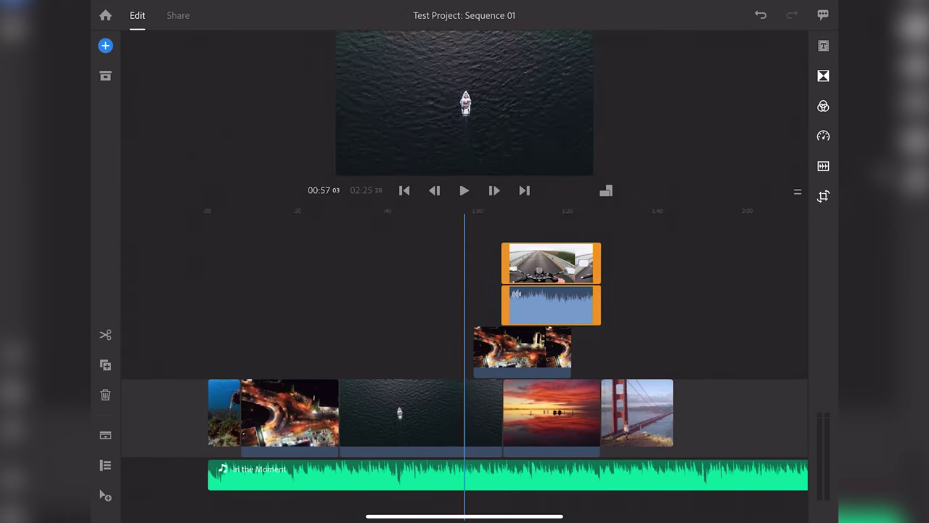
pyautogui.hscroll(3, 464, 407)
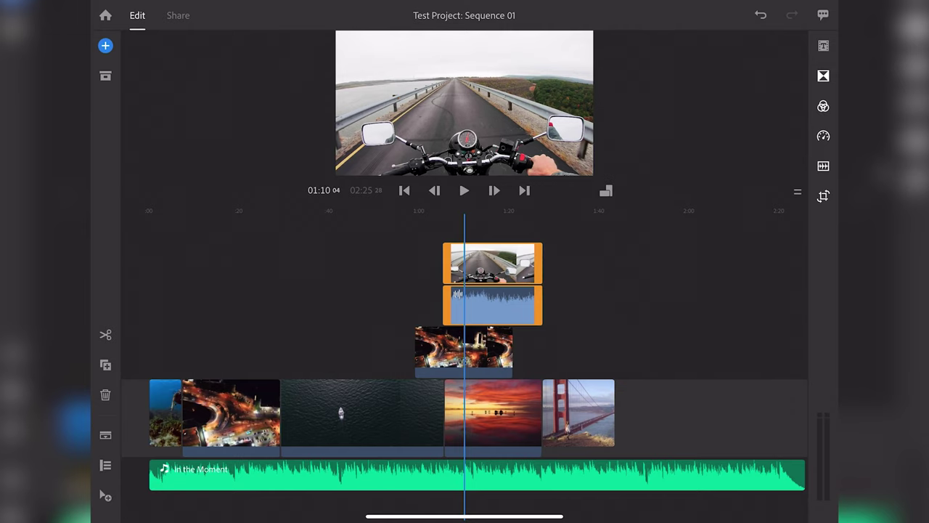
# Check the motorcycle clip's actions, then show the track lock, mute and visibility controls.
pyautogui.click(492, 283)
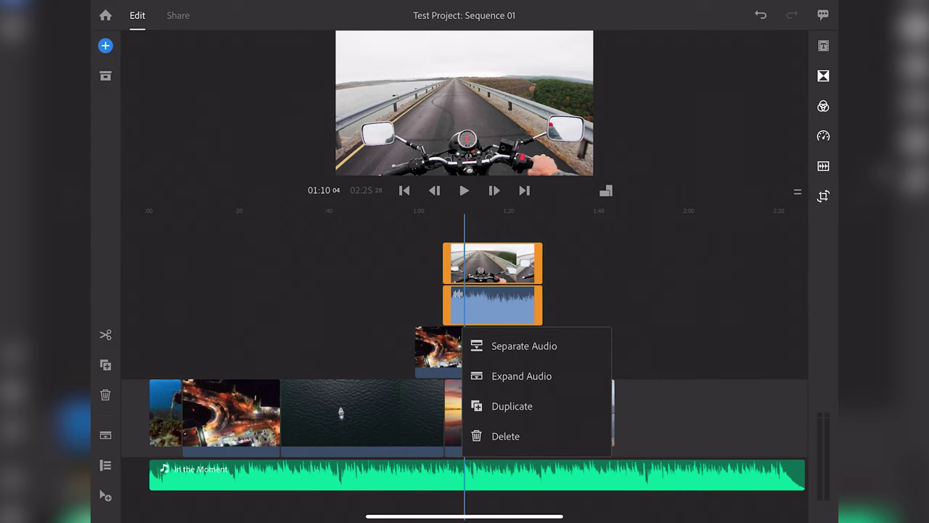
pyautogui.press('Escape')
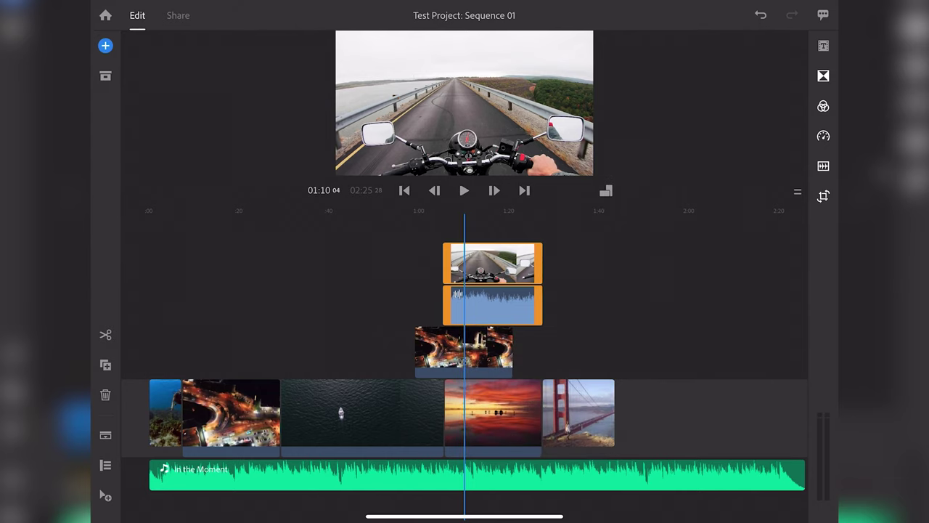
pyautogui.click(105, 465)
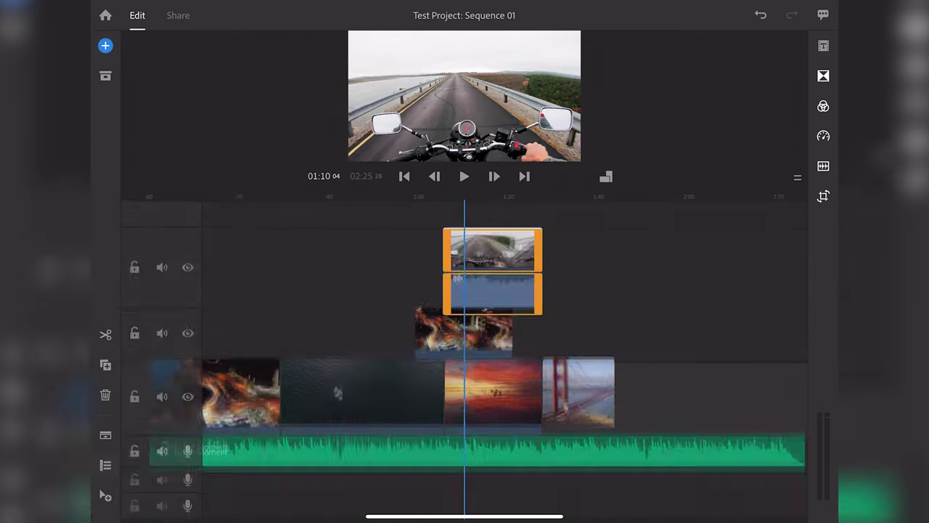
# Bring back the per-track settings and select the motorcycle clip on the top track.
pyautogui.hscroll(-5, 501, 341)
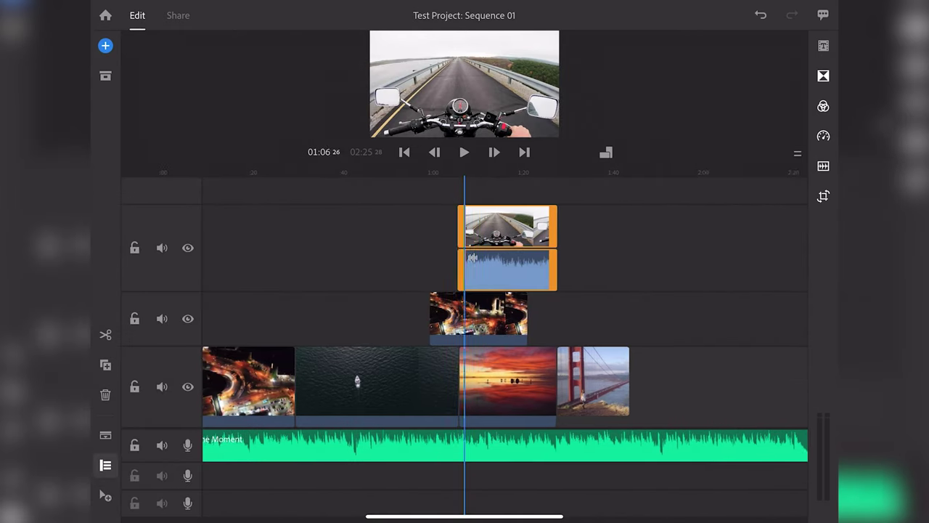
pyautogui.click(418, 381)
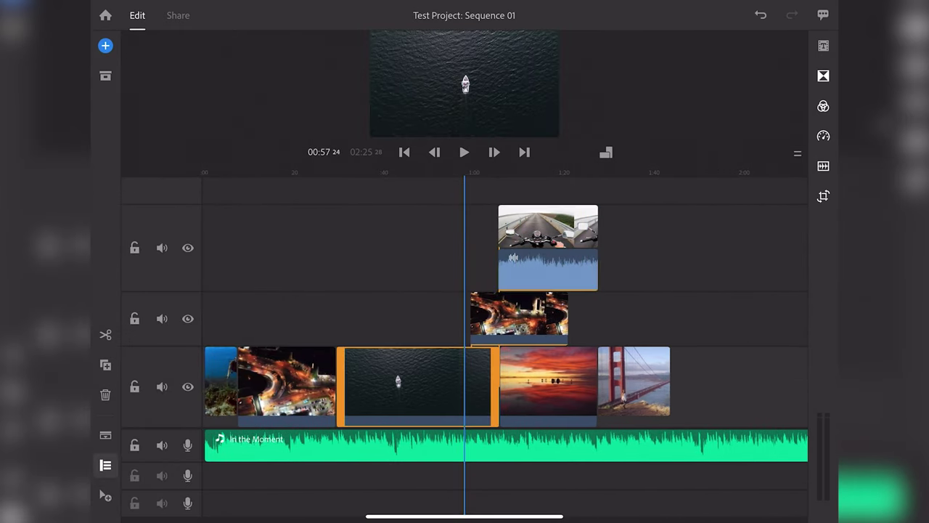
pyautogui.click(106, 465)
pyautogui.click(105, 464)
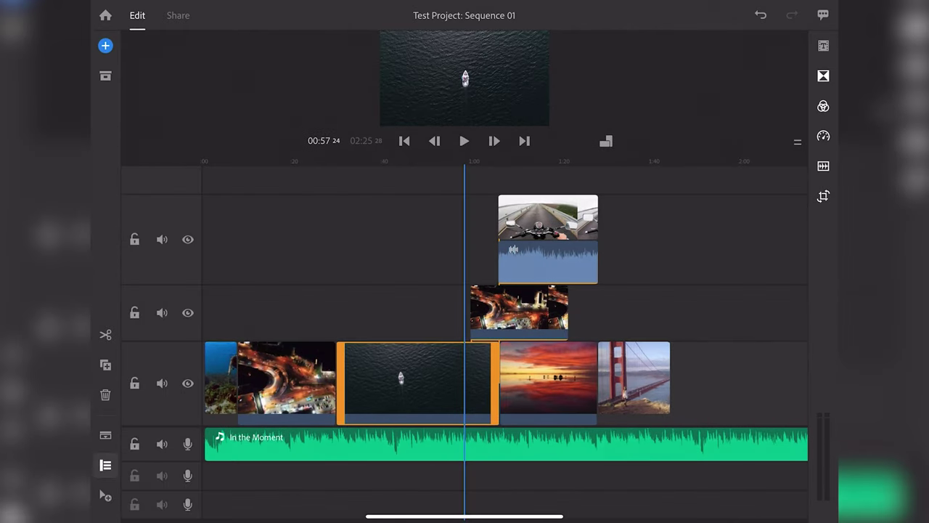
pyautogui.hscroll(3, 501, 341)
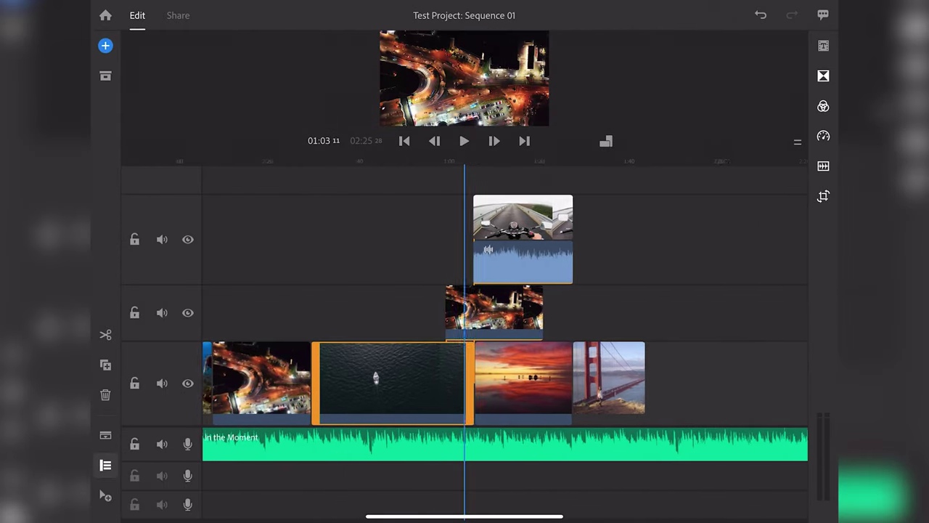
pyautogui.click(486, 218)
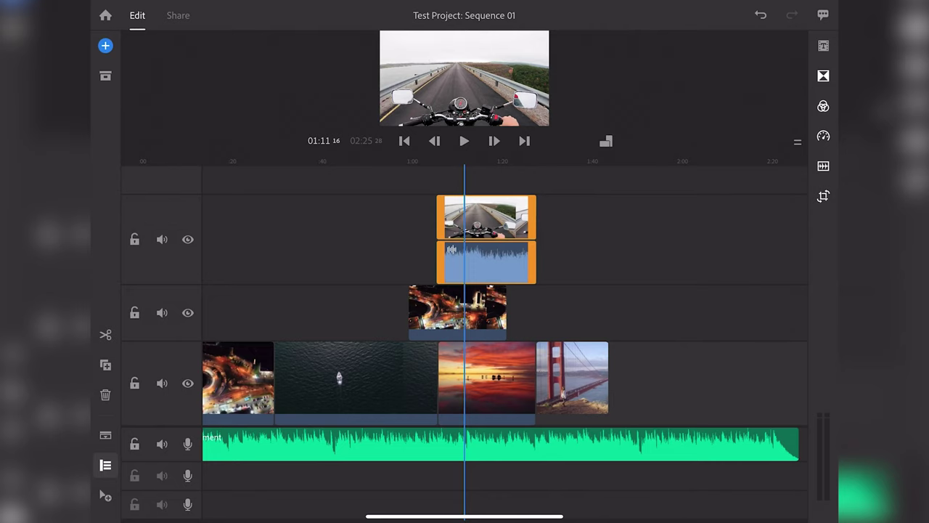
# Hide and re-show the top two video tracks, then lock the top track.
pyautogui.click(188, 239)
pyautogui.click(187, 312)
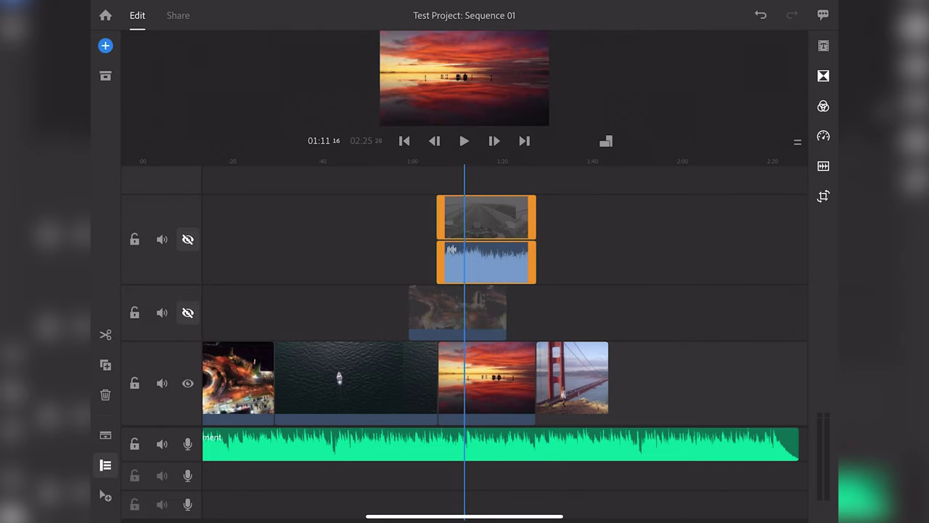
pyautogui.click(187, 312)
pyautogui.click(188, 239)
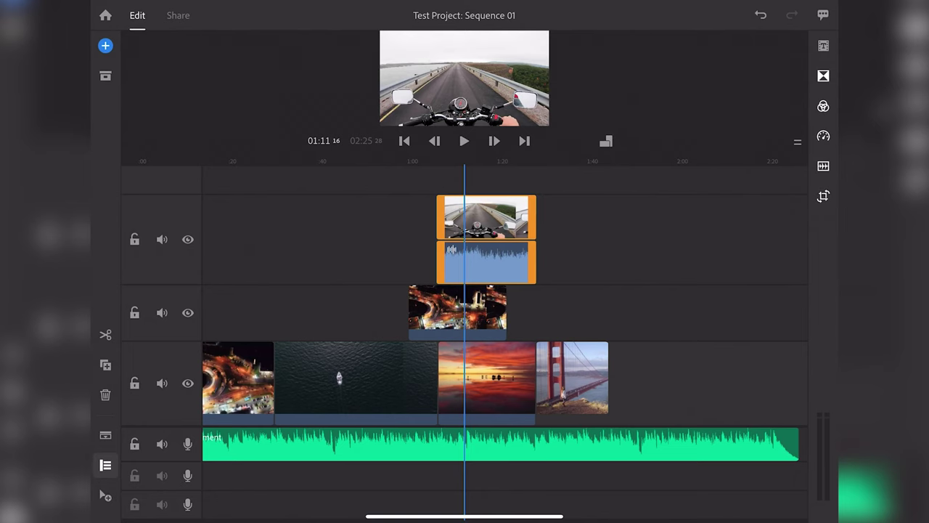
pyautogui.click(135, 239)
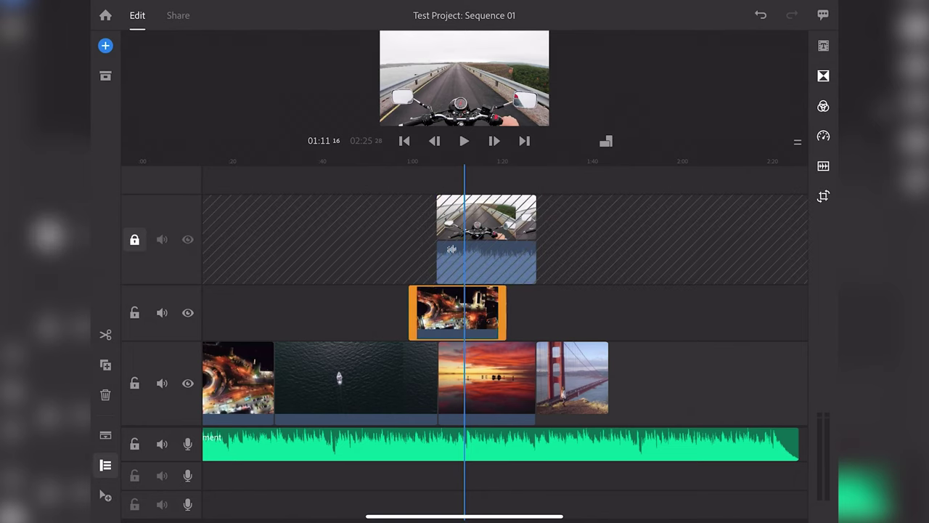
# Unlock the top video track and preview it with its audio muted, then unmuted.
pyautogui.hscroll(5, 465, 363)
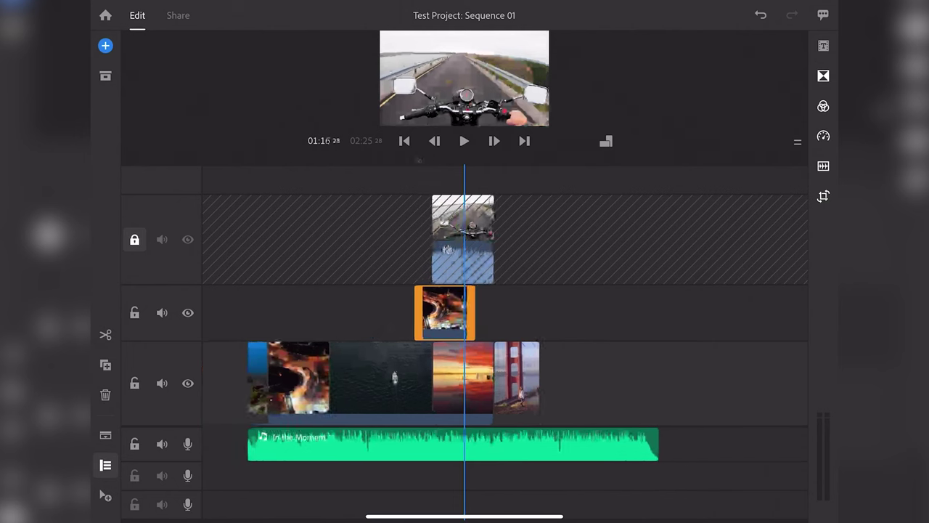
pyautogui.scroll(3, 464, 363)
pyautogui.click(134, 239)
pyautogui.click(161, 239)
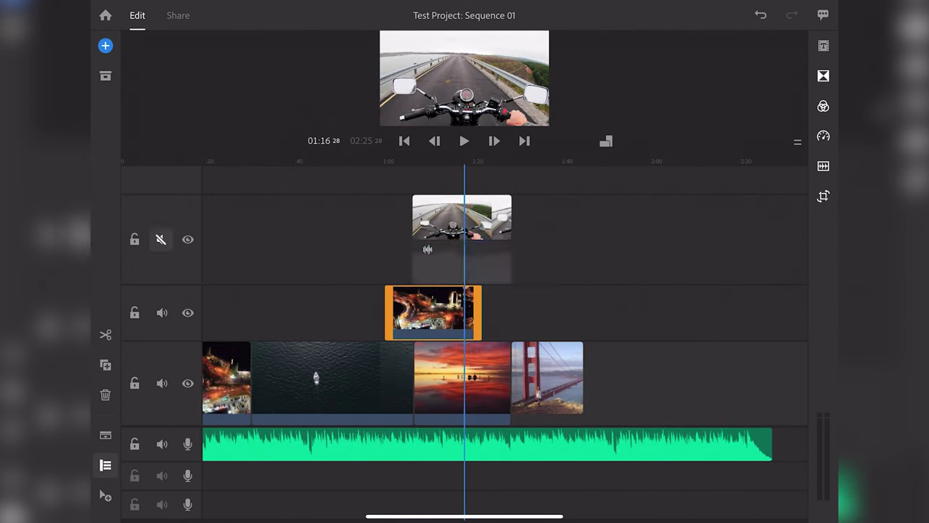
pyautogui.click(464, 141)
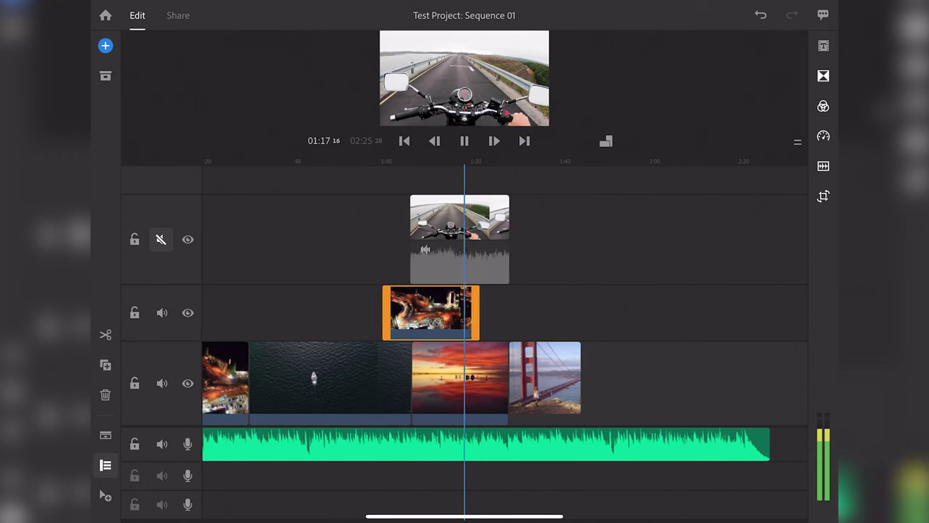
pyautogui.click(456, 218)
pyautogui.click(161, 239)
pyautogui.click(463, 141)
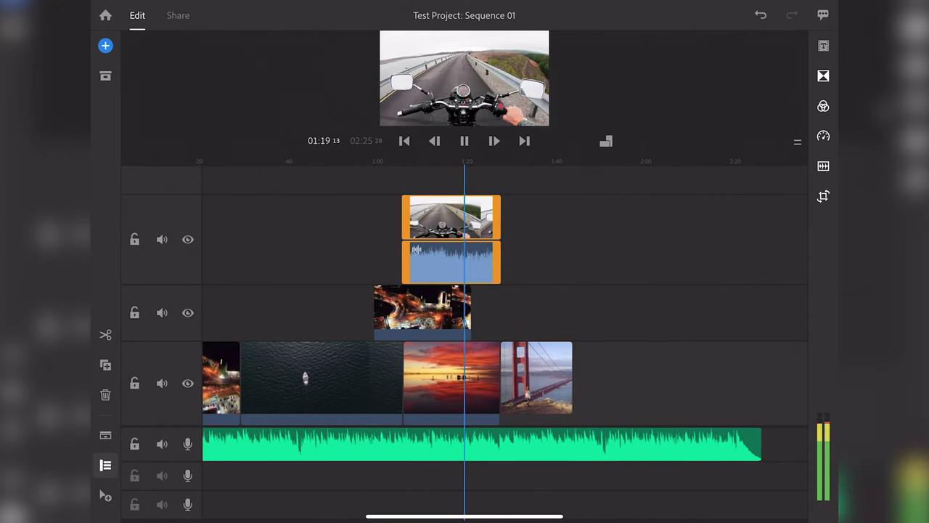
pyautogui.click(464, 141)
# Move the playhead to about 01:11, mute the In the Moment music track, and begin a voiceover.
pyautogui.moveTo(508, 377); pyautogui.dragTo(547, 378)
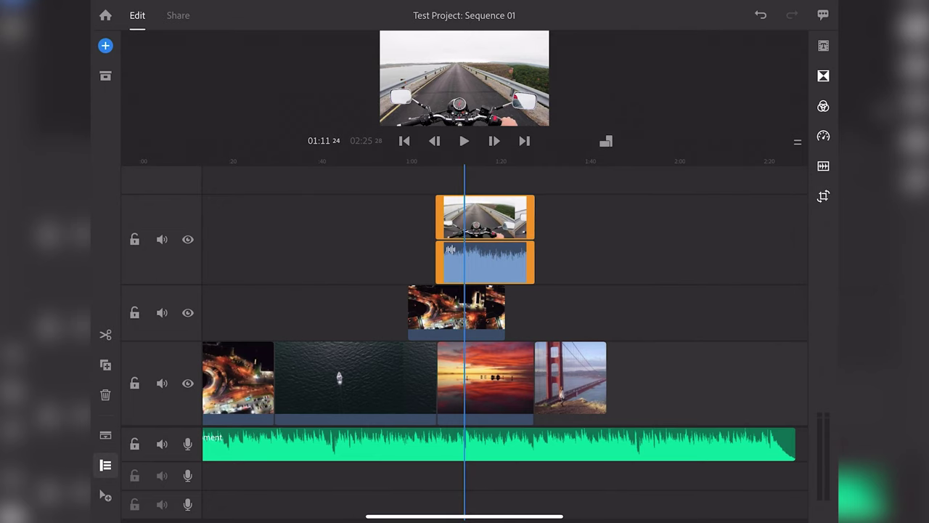
pyautogui.click(161, 444)
pyautogui.click(187, 444)
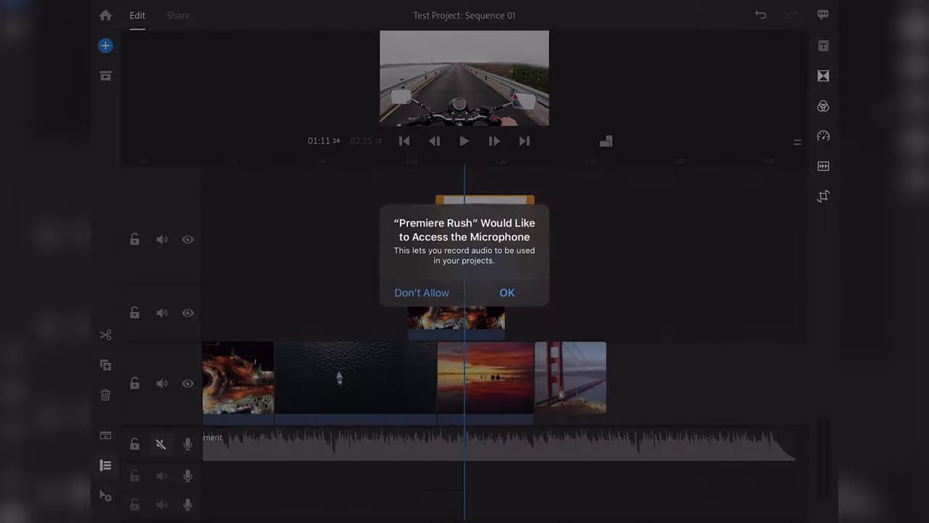
# Allow microphone access, record a short voiceover near 01:12, and play it back.
pyautogui.click(507, 292)
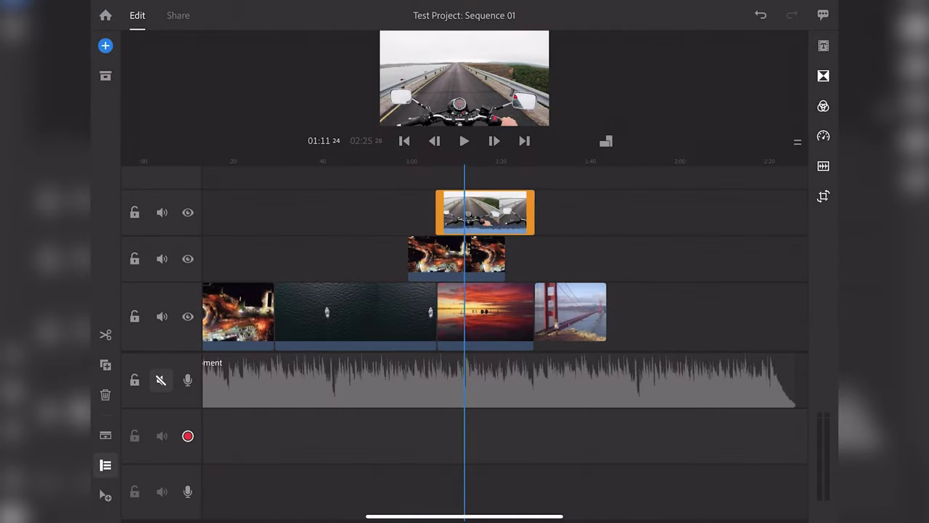
pyautogui.click(187, 435)
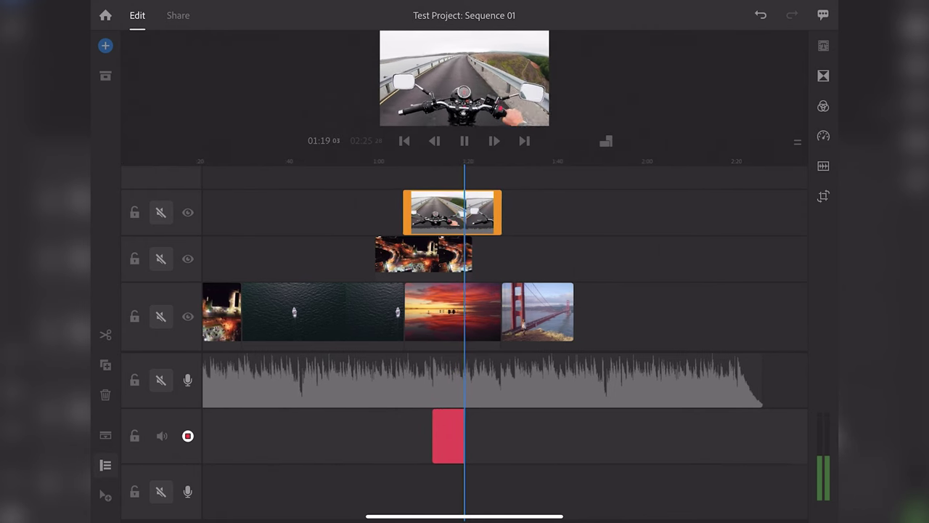
pyautogui.click(187, 435)
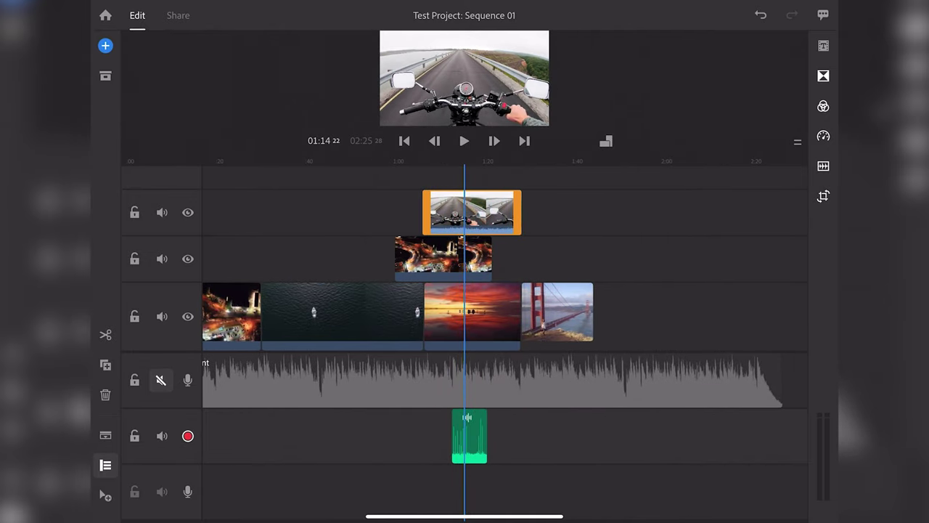
pyautogui.press('space')
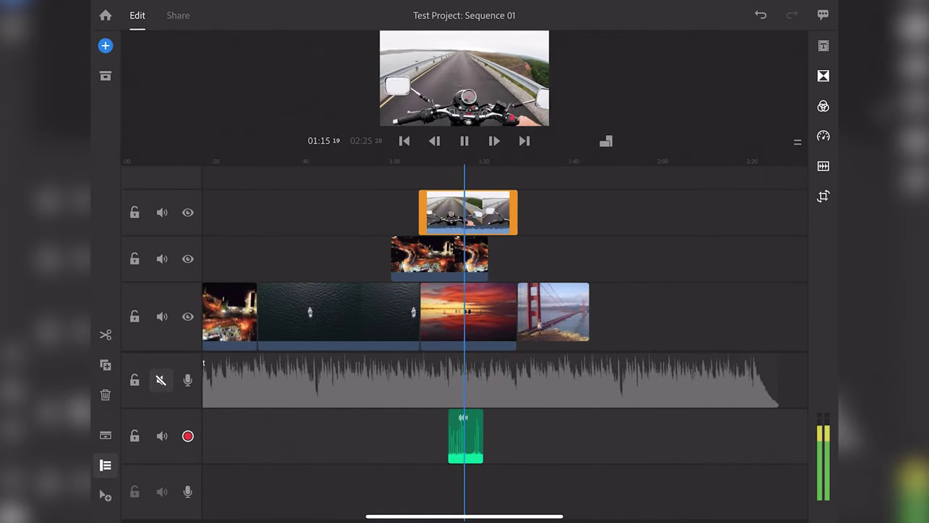
pyautogui.press('space')
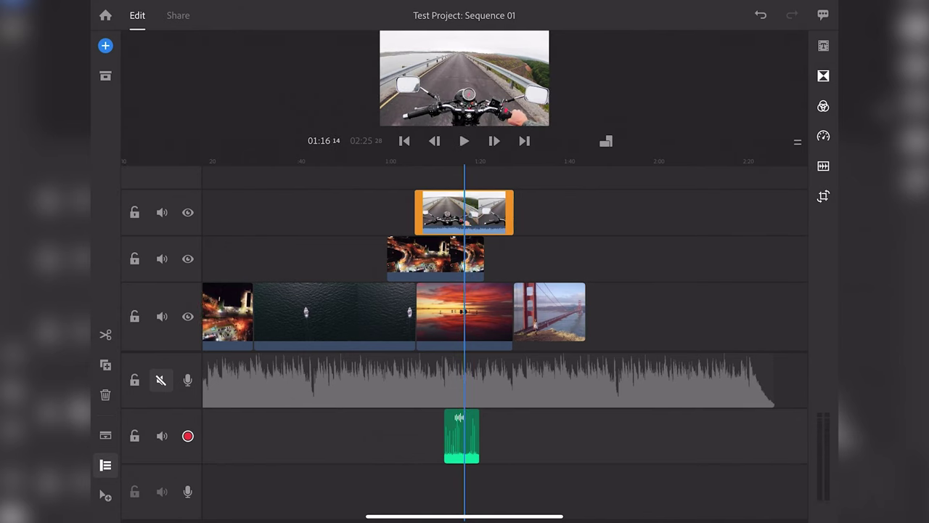
# Delete the voiceover clip and trim the motorcycle clip to start around 01:14.
pyautogui.rightClick(462, 435)
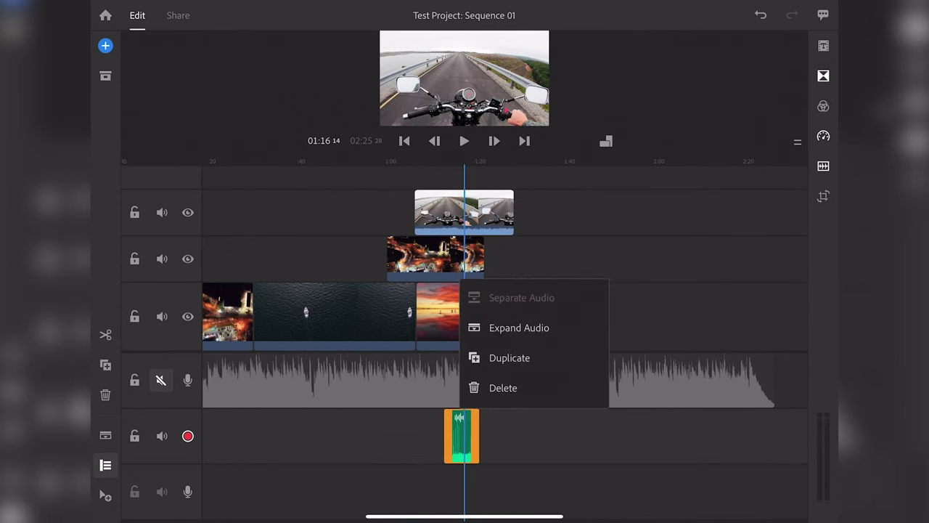
pyautogui.click(503, 388)
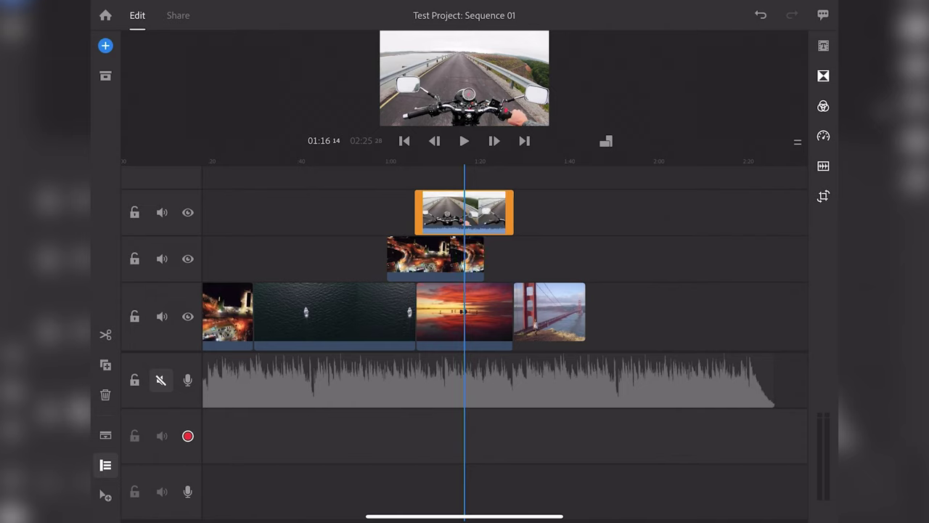
pyautogui.moveTo(508, 212); pyautogui.dragTo(479, 212)
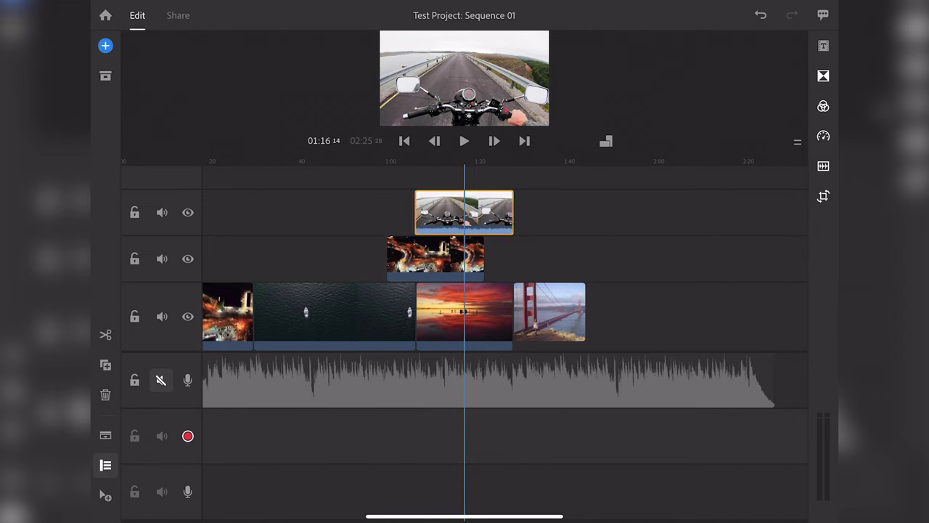
pyautogui.moveTo(482, 212)
pyautogui.mouseDown()
pyautogui.moveTo(511, 212)
pyautogui.moveTo(437, 212)
pyautogui.moveTo(511, 212)
pyautogui.mouseUp()
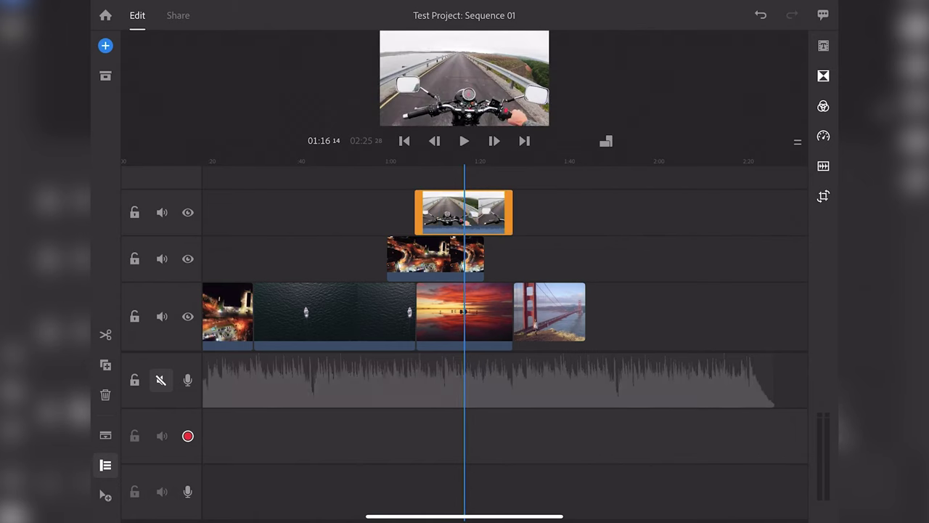
pyautogui.moveTo(416, 212)
pyautogui.mouseDown()
pyautogui.moveTo(464, 212)
pyautogui.moveTo(417, 212)
pyautogui.moveTo(436, 212)
pyautogui.mouseUp()
pyautogui.click(105, 464)
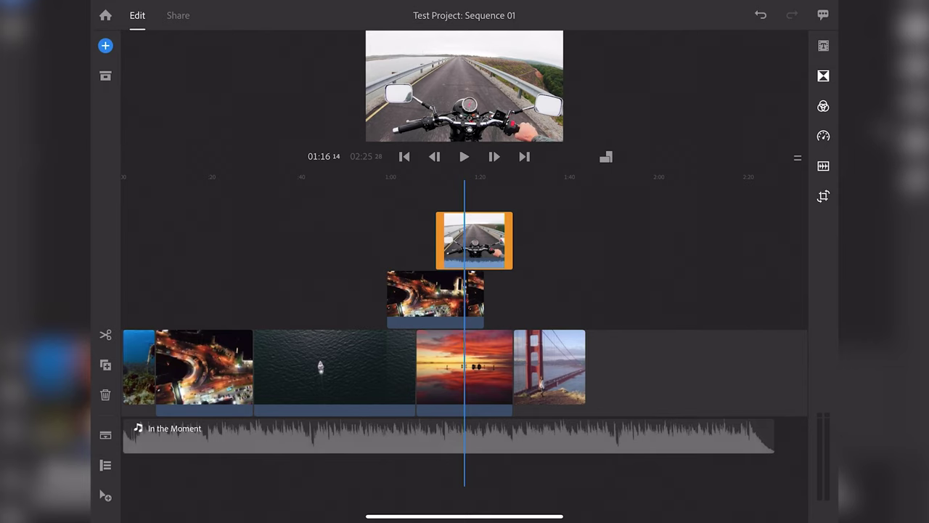
# Enlarge the preview, scroll back to the night-city clip at 00:17, and show its Transform settings.
pyautogui.moveTo(797, 157)
pyautogui.mouseDown()
pyautogui.moveTo(797, 307)
pyautogui.moveTo(797, 270)
pyautogui.mouseUp()
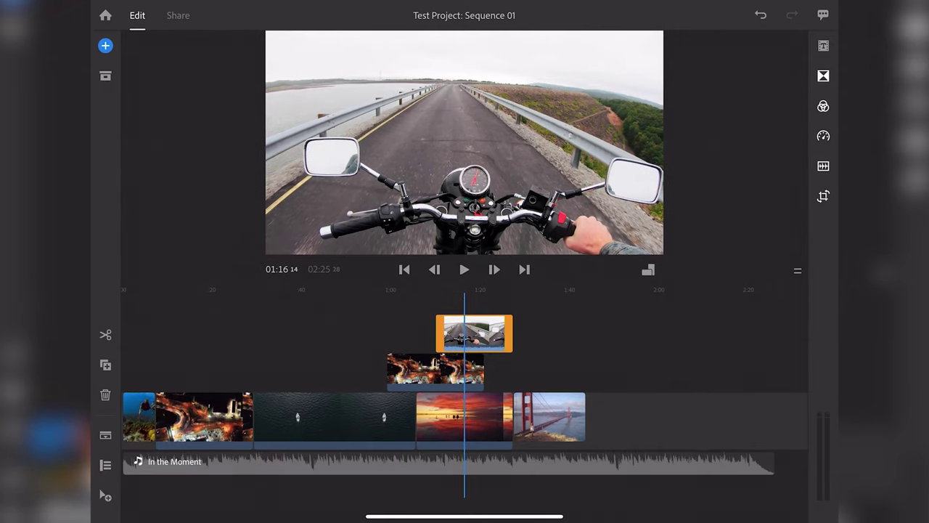
pyautogui.hscroll(5, 464, 392)
pyautogui.hscroll(-2, 465, 392)
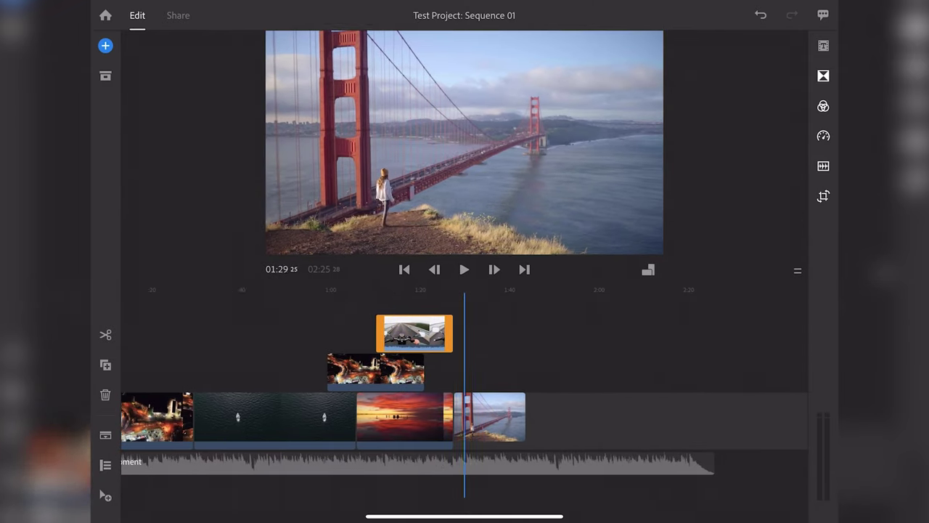
pyautogui.hscroll(-3, 464, 392)
pyautogui.hscroll(-3, 465, 392)
pyautogui.hscroll(-3, 465, 391)
pyautogui.hscroll(-3, 464, 392)
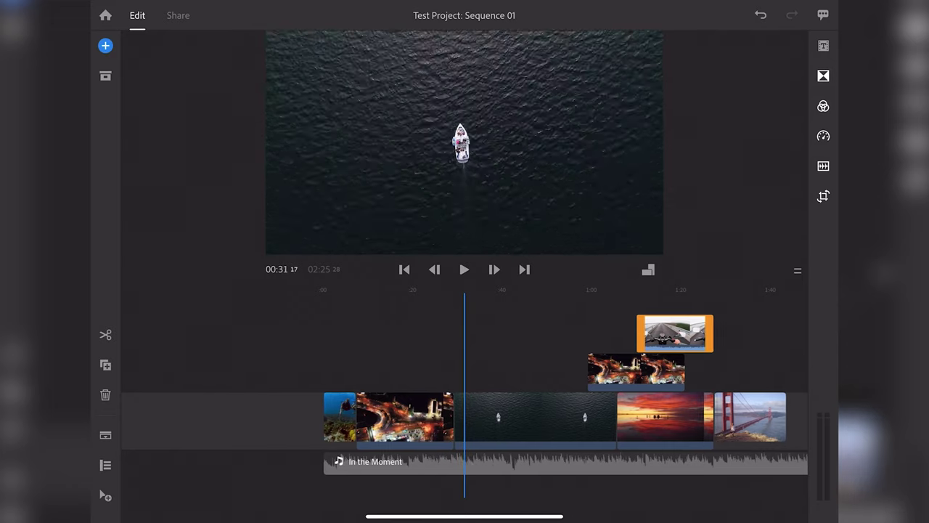
pyautogui.hscroll(-2, 464, 391)
pyautogui.hscroll(-2, 465, 392)
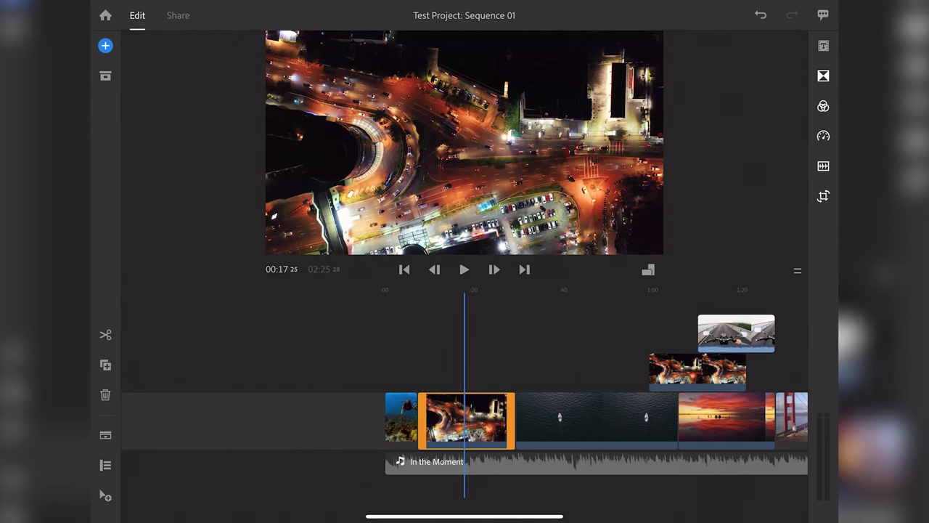
pyautogui.click(823, 196)
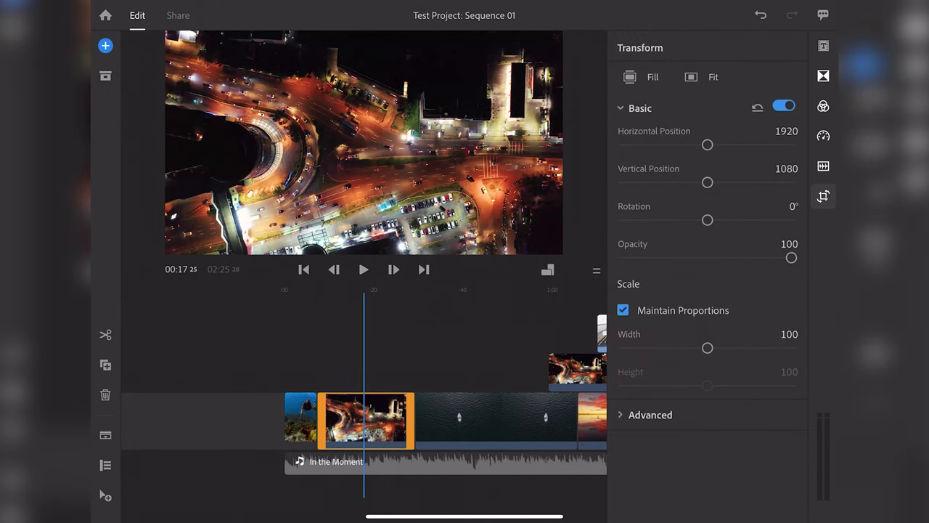
# Scale the night-city clip to 101 width and height with proportions linked, then expand Advanced.
pyautogui.moveTo(707, 348)
pyautogui.mouseDown()
pyautogui.moveTo(625, 348)
pyautogui.moveTo(744, 347)
pyautogui.moveTo(683, 347)
pyautogui.mouseUp()
pyautogui.click(623, 310)
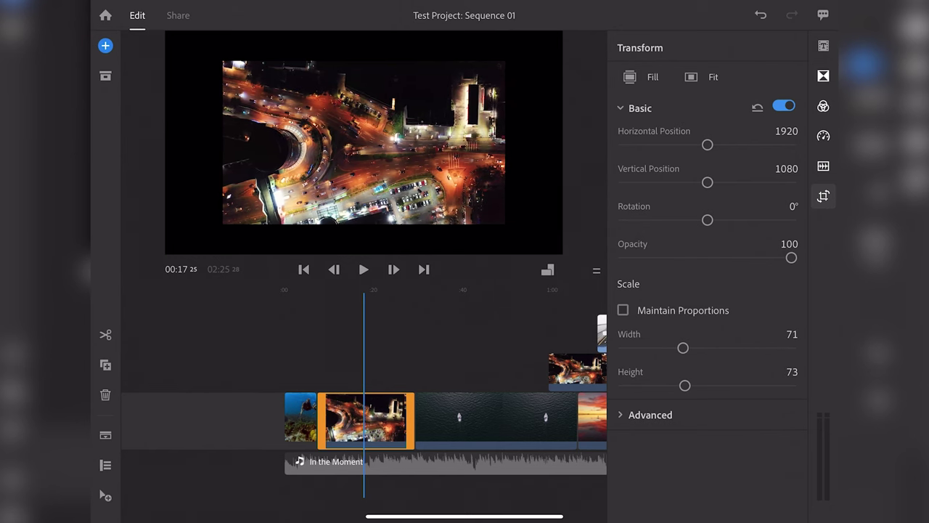
pyautogui.moveTo(684, 385)
pyautogui.mouseDown()
pyautogui.moveTo(750, 385)
pyautogui.moveTo(702, 386)
pyautogui.mouseUp()
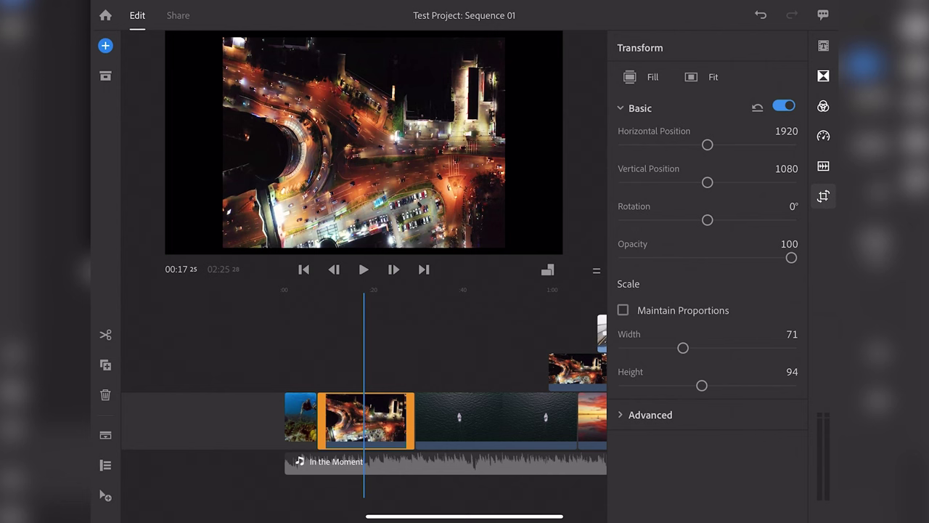
pyautogui.click(623, 310)
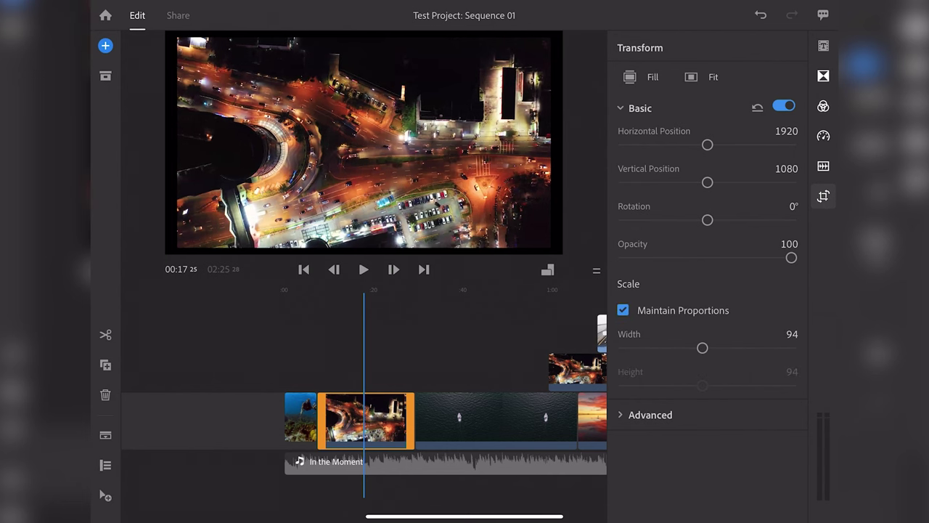
pyautogui.moveTo(702, 347); pyautogui.dragTo(707, 347)
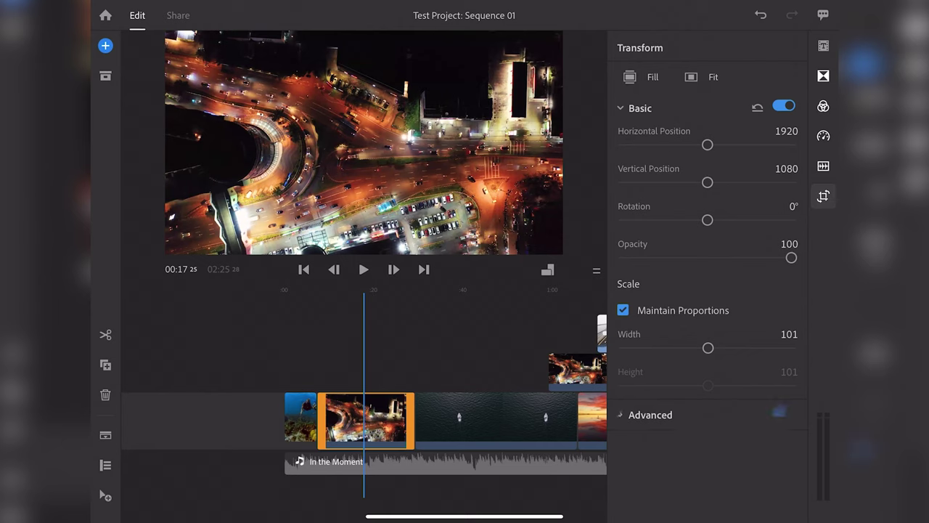
pyautogui.click(651, 415)
pyautogui.scroll(-5, 708, 326)
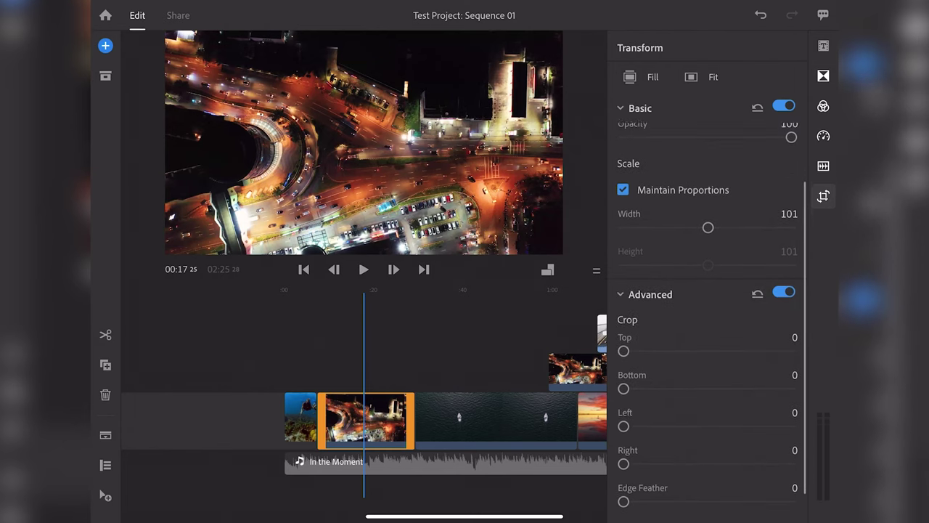
# Try the top, bottom, left and right crop sliders on the night-city clip, then reset them.
pyautogui.moveTo(624, 326)
pyautogui.mouseDown()
pyautogui.moveTo(704, 327)
pyautogui.moveTo(623, 326)
pyautogui.mouseUp()
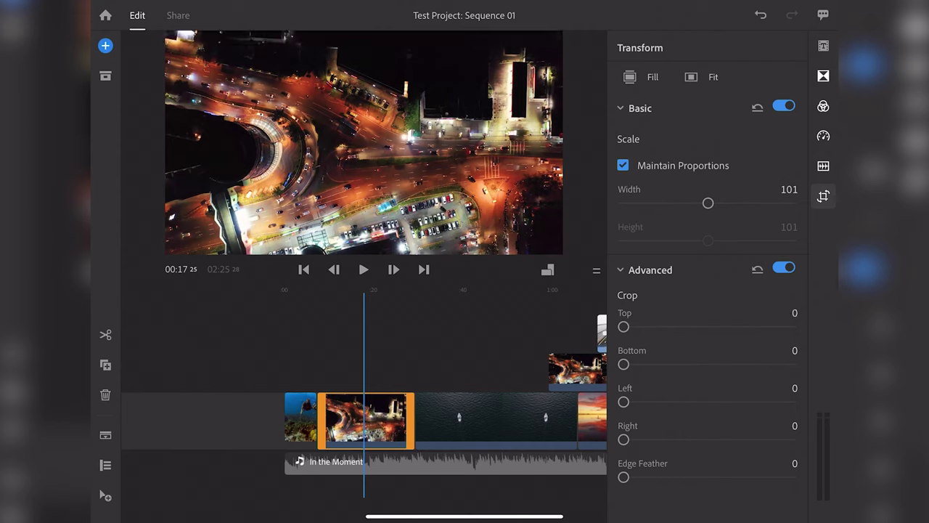
pyautogui.moveTo(624, 365)
pyautogui.mouseDown()
pyautogui.moveTo(699, 365)
pyautogui.moveTo(624, 364)
pyautogui.mouseUp()
pyautogui.moveTo(624, 401); pyautogui.dragTo(708, 402)
pyautogui.moveTo(623, 439); pyautogui.dragTo(677, 439)
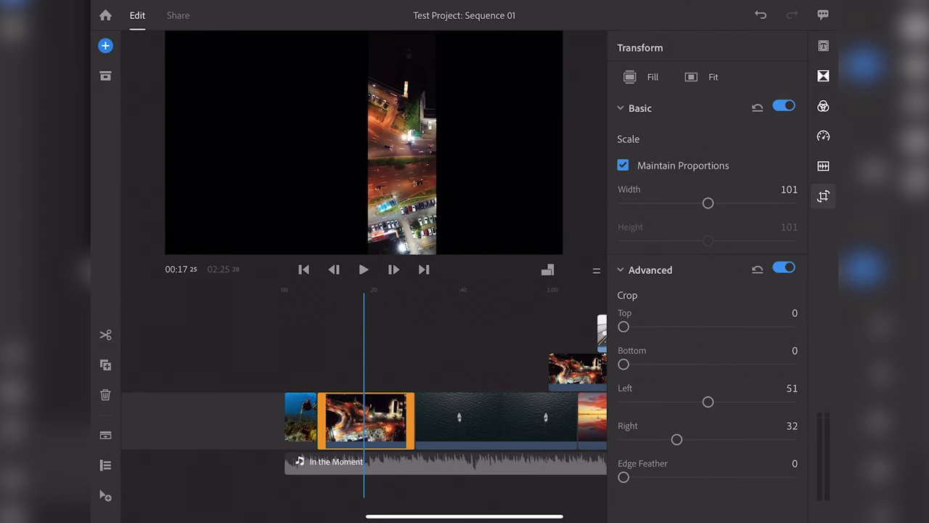
pyautogui.click(757, 269)
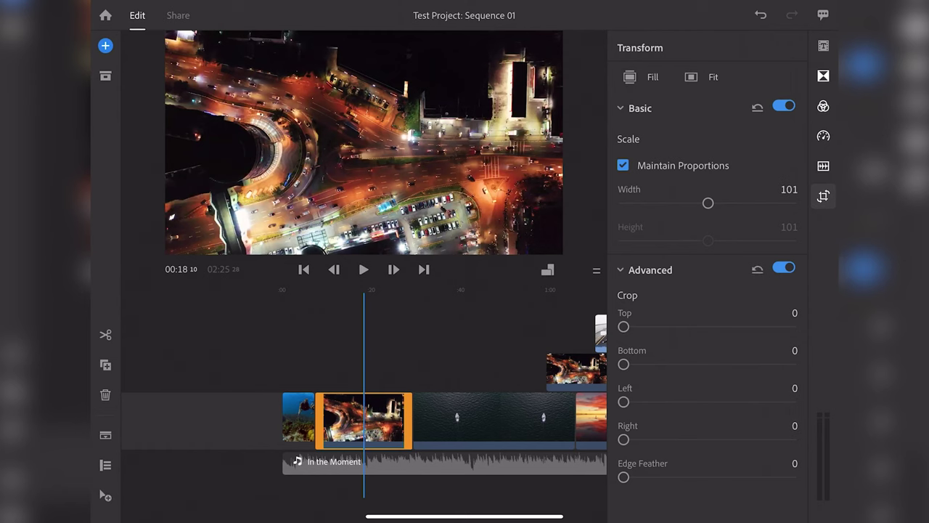
# Unlink proportions and set Crop Left to 36 with Edge Feather at 0.
pyautogui.click(623, 165)
pyautogui.moveTo(624, 402); pyautogui.dragTo(684, 401)
pyautogui.moveTo(623, 477); pyautogui.dragTo(742, 476)
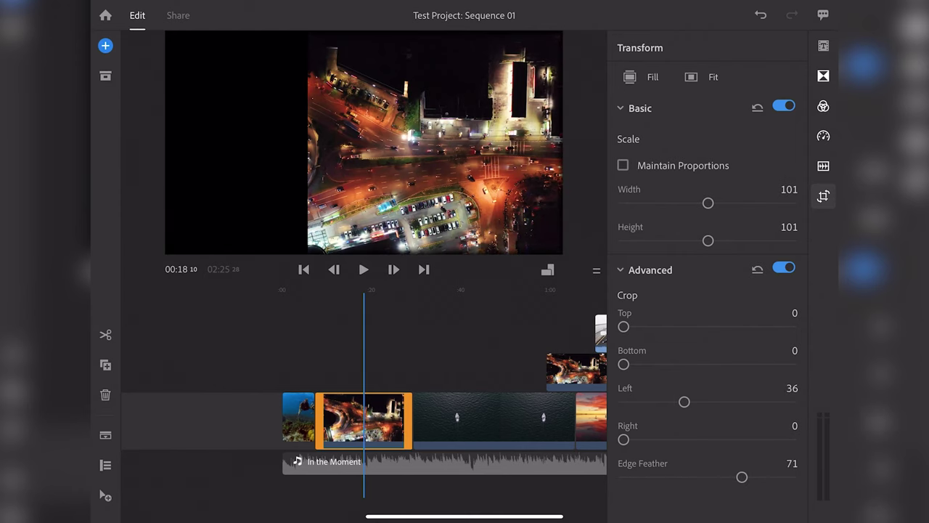
pyautogui.moveTo(683, 401)
pyautogui.mouseDown()
pyautogui.moveTo(701, 401)
pyautogui.moveTo(683, 401)
pyautogui.mouseUp()
pyautogui.moveTo(742, 477)
pyautogui.mouseDown()
pyautogui.moveTo(791, 477)
pyautogui.moveTo(623, 477)
pyautogui.mouseUp()
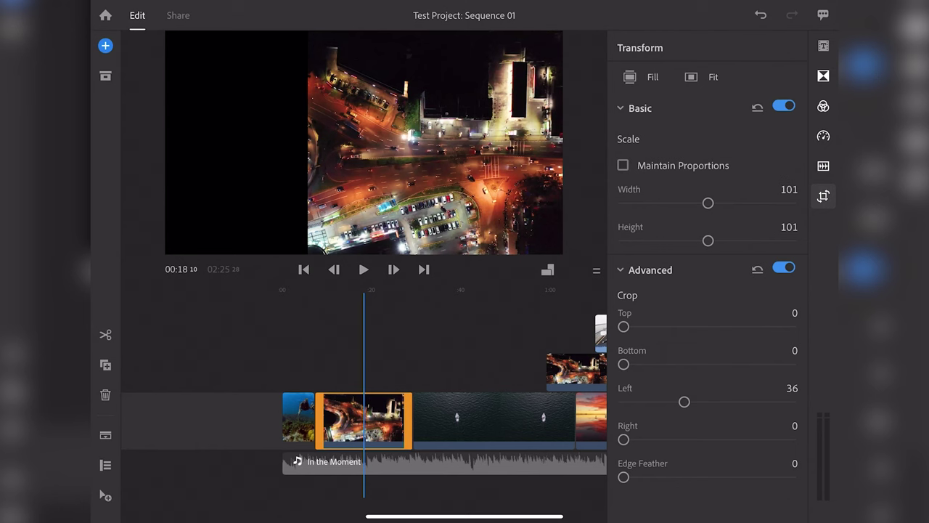
pyautogui.scroll(3, 707, 217)
# Move the night-city clip to position 2479/1346, rotate it 34°, and set opacity to 86.
pyautogui.moveTo(707, 143)
pyautogui.mouseDown()
pyautogui.moveTo(757, 143)
pyautogui.moveTo(686, 145)
pyautogui.moveTo(719, 144)
pyautogui.mouseUp()
pyautogui.moveTo(708, 182)
pyautogui.mouseDown()
pyautogui.moveTo(744, 182)
pyautogui.moveTo(718, 182)
pyautogui.mouseUp()
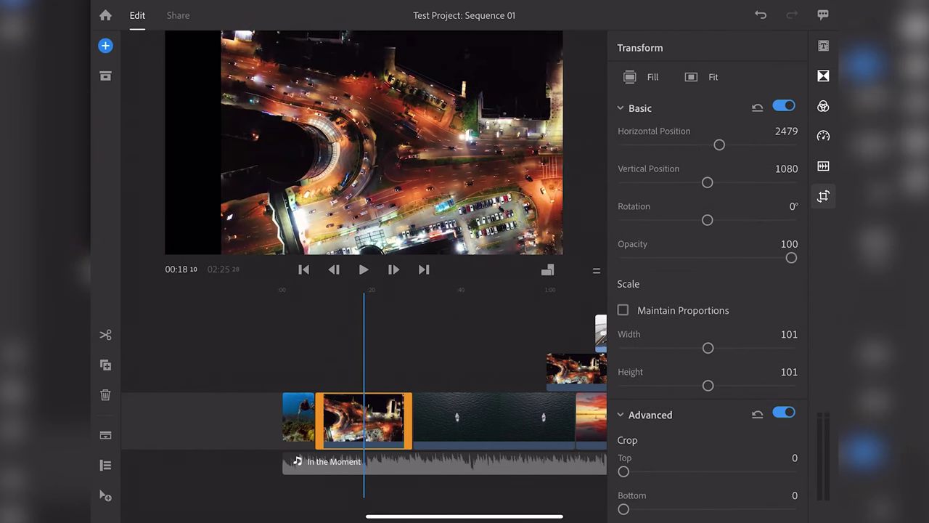
pyautogui.moveTo(707, 220)
pyautogui.mouseDown()
pyautogui.moveTo(775, 220)
pyautogui.moveTo(661, 219)
pyautogui.moveTo(723, 220)
pyautogui.mouseUp()
pyautogui.moveTo(791, 258)
pyautogui.mouseDown()
pyautogui.moveTo(688, 257)
pyautogui.moveTo(768, 257)
pyautogui.mouseUp()
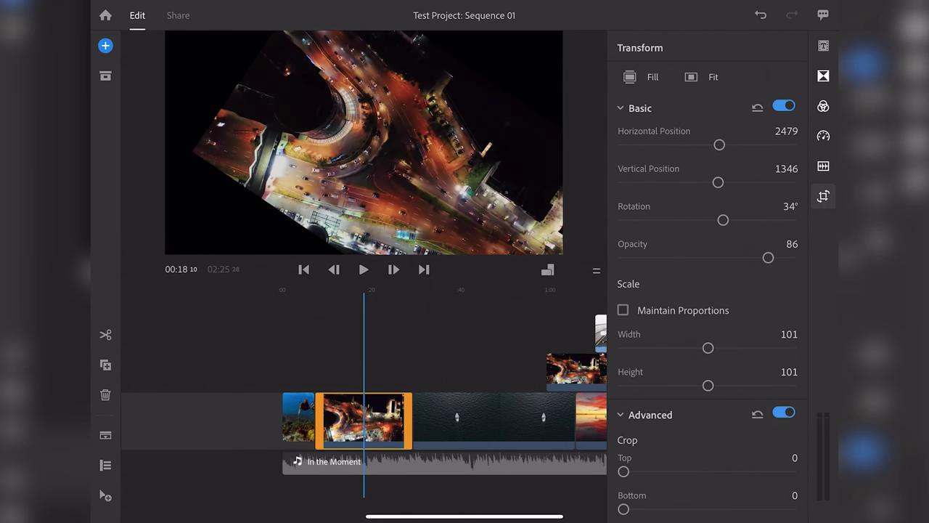
# Select the motorcycle overlay clip on the upper track to view its Transform settings.
pyautogui.hscroll(10, 363, 417)
pyautogui.click(382, 333)
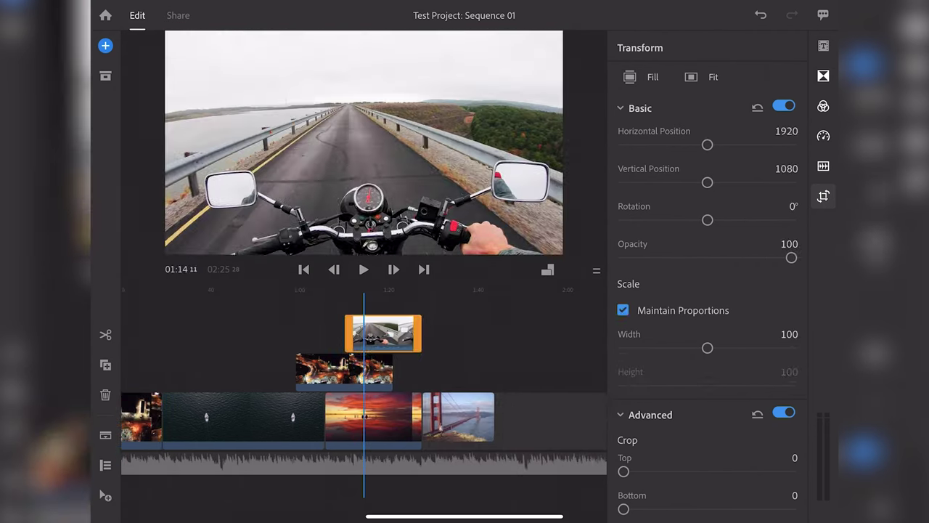
pyautogui.moveTo(791, 257)
pyautogui.mouseDown()
pyautogui.moveTo(632, 258)
pyautogui.moveTo(791, 258)
pyautogui.mouseUp()
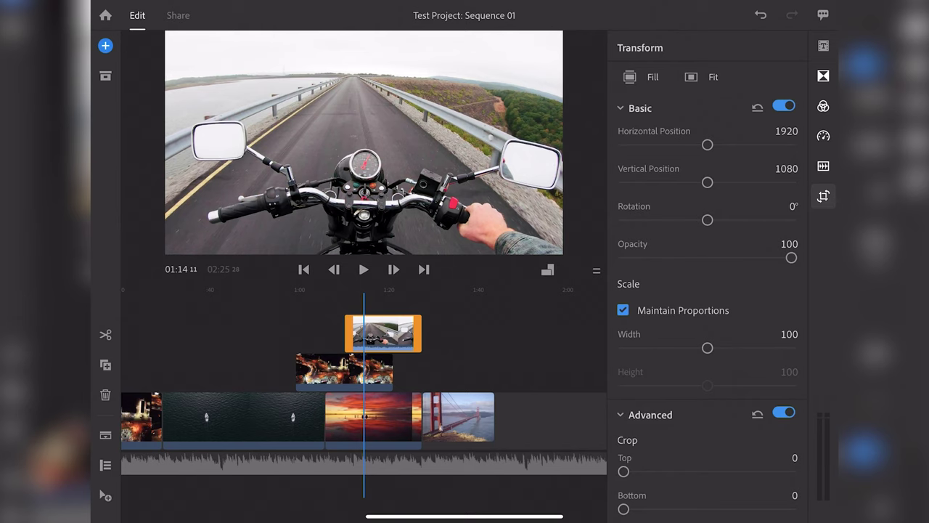
# Add the first Sample Media selfie clip to the main track between sunset and Golden Gate.
pyautogui.click(106, 45)
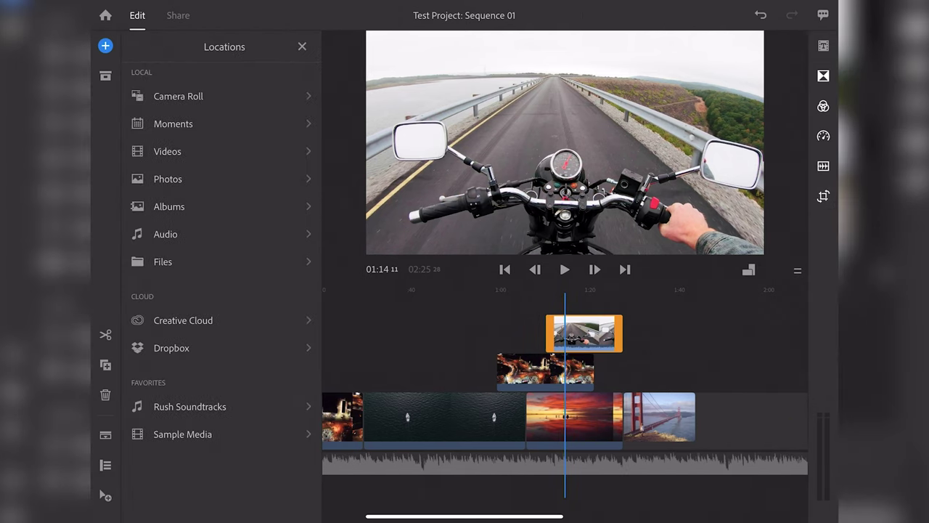
pyautogui.click(182, 434)
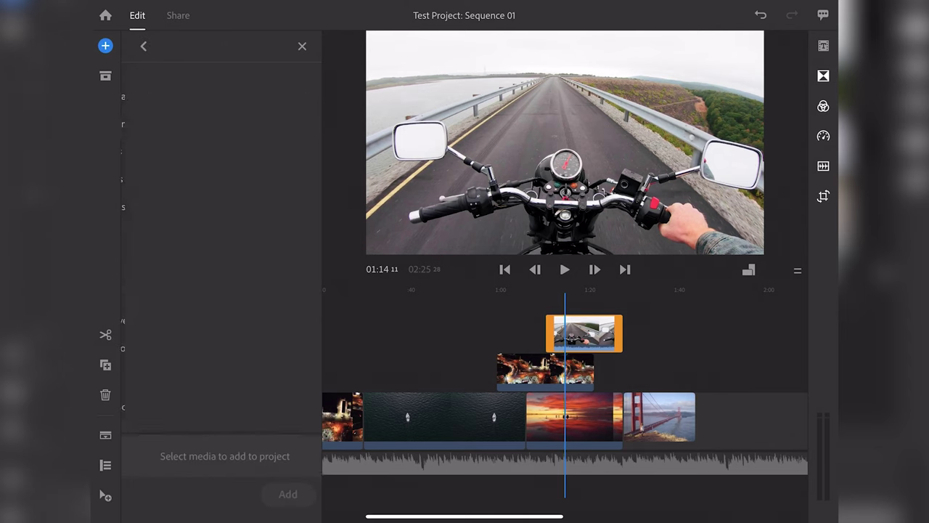
pyautogui.click(154, 95)
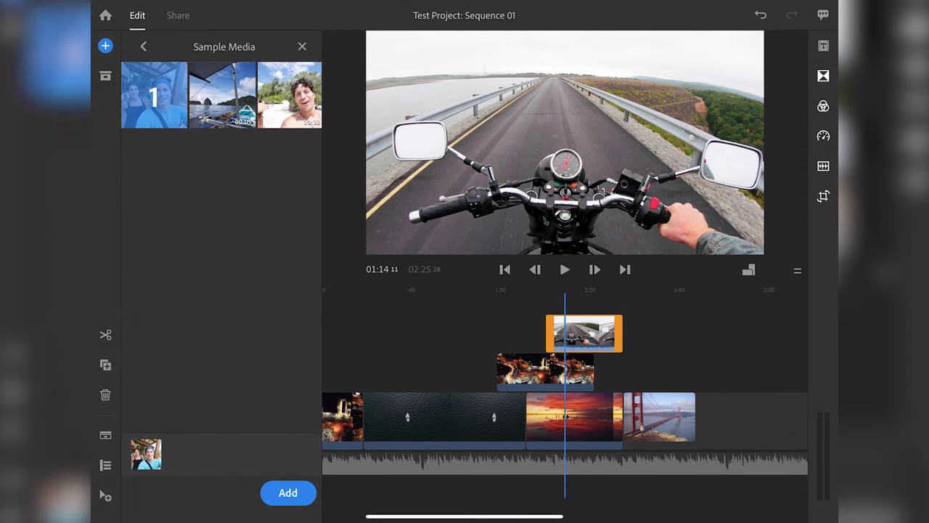
pyautogui.click(288, 492)
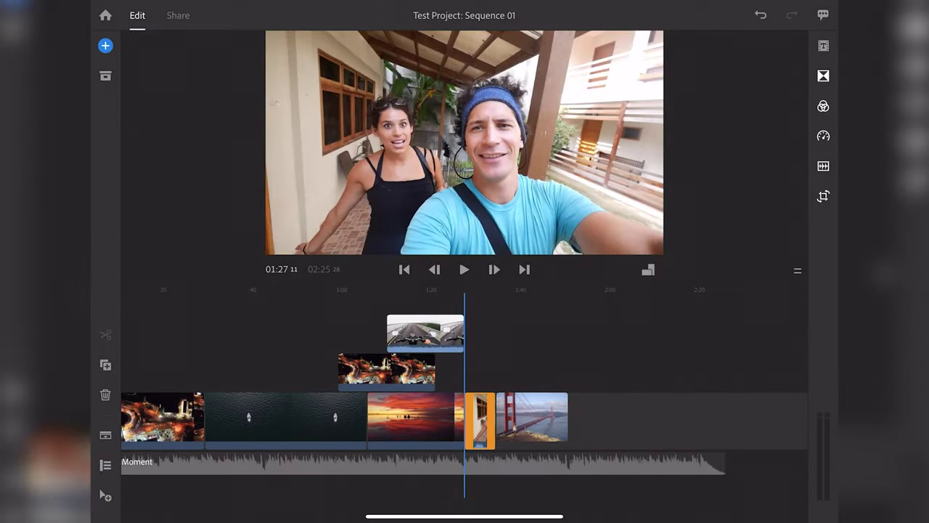
pyautogui.hscroll(2, 465, 392)
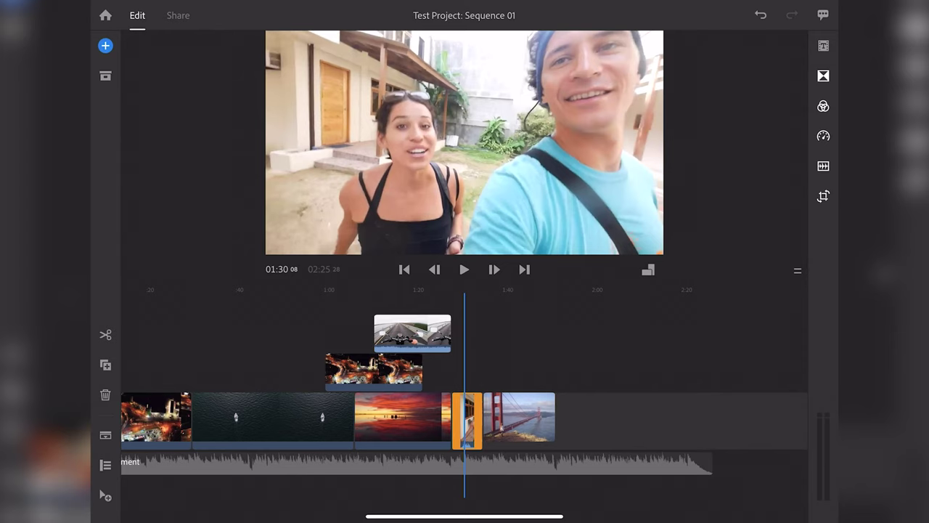
pyautogui.click(823, 166)
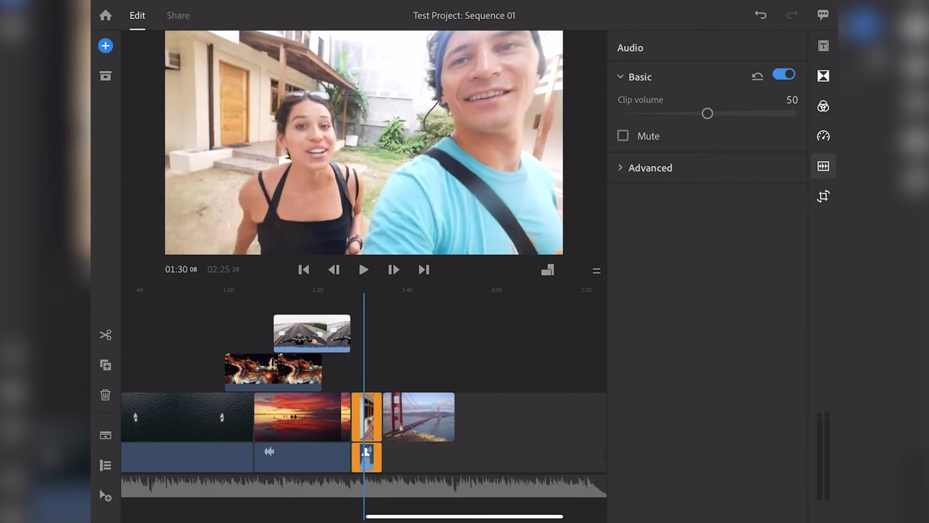
# Expand Advanced audio and turn on Auto volume, echo reduction and speech enhancement for the selfie clip.
pyautogui.scroll(2, 364, 407)
pyautogui.scroll(2, 364, 407)
pyautogui.scroll(2, 364, 407)
pyautogui.scroll(2, 363, 406)
pyautogui.scroll(2, 364, 407)
pyautogui.scroll(2, 364, 406)
pyautogui.scroll(2, 364, 407)
pyautogui.scroll(1, 363, 407)
pyautogui.click(651, 167)
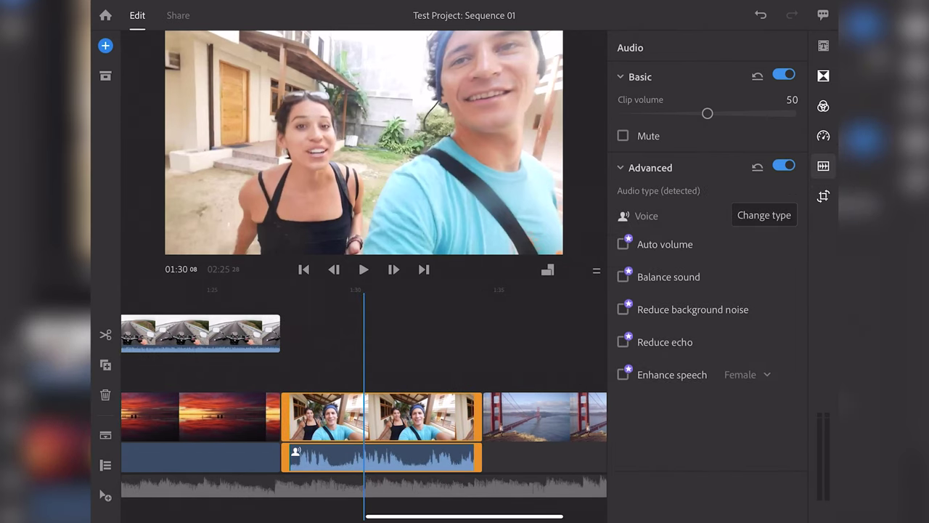
pyautogui.moveTo(707, 113)
pyautogui.mouseDown()
pyautogui.moveTo(761, 113)
pyautogui.moveTo(680, 113)
pyautogui.moveTo(724, 113)
pyautogui.moveTo(707, 113)
pyautogui.mouseUp()
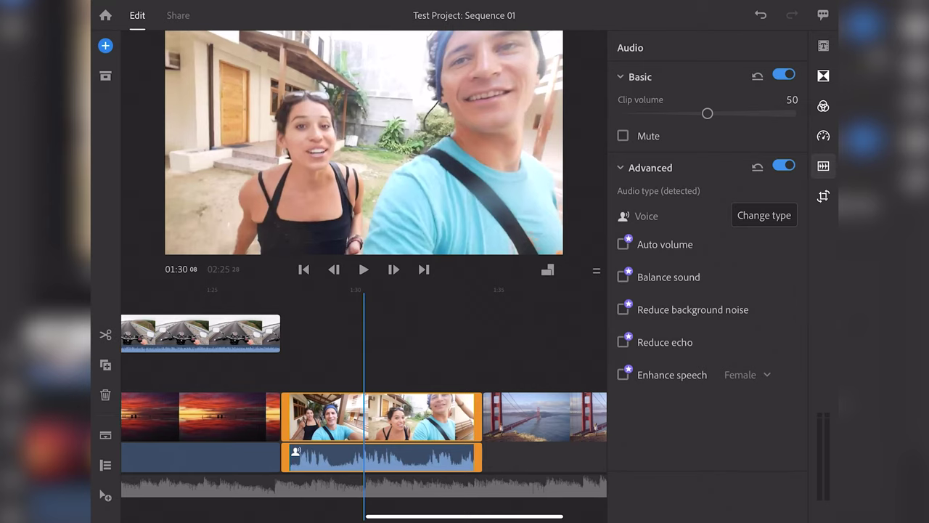
pyautogui.click(623, 244)
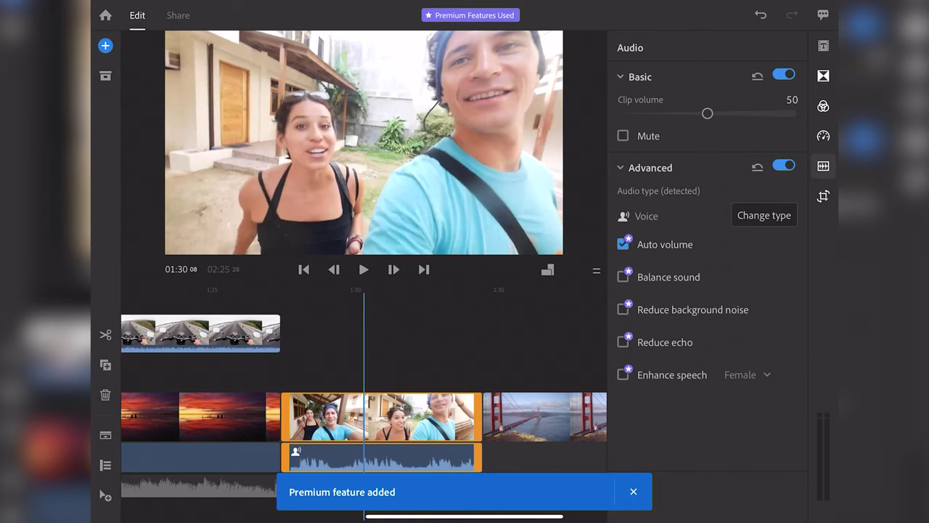
pyautogui.click(623, 342)
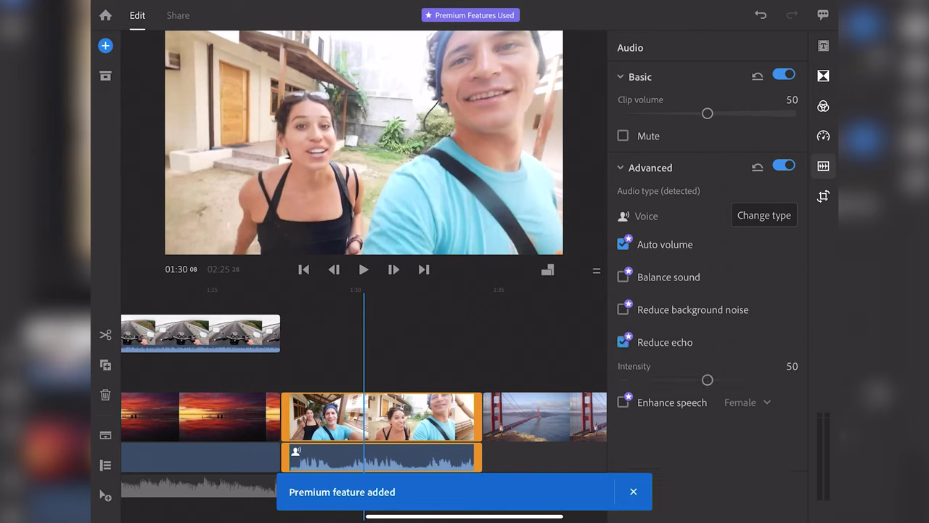
pyautogui.moveTo(708, 379); pyautogui.dragTo(709, 380)
pyautogui.click(623, 402)
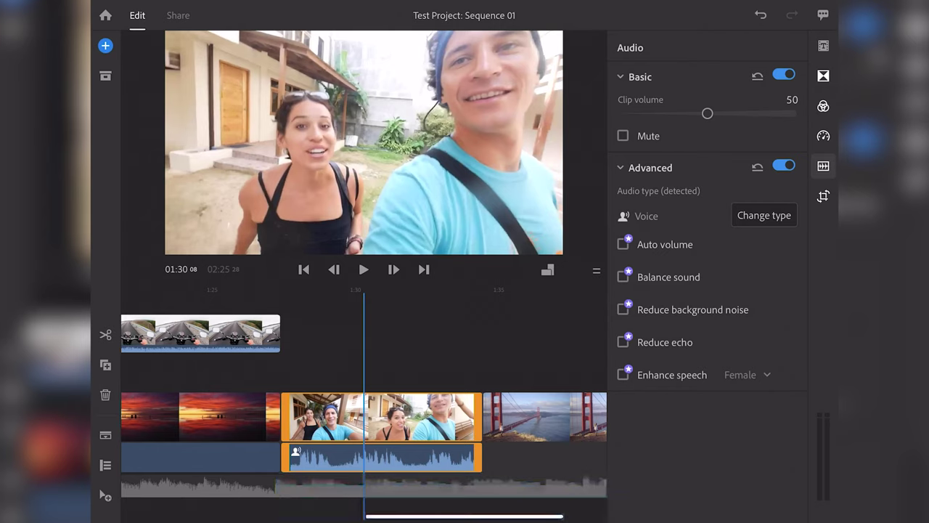
# Play the clip back to compare, re-enable Auto volume, and turn on Balance sound.
pyautogui.click(363, 270)
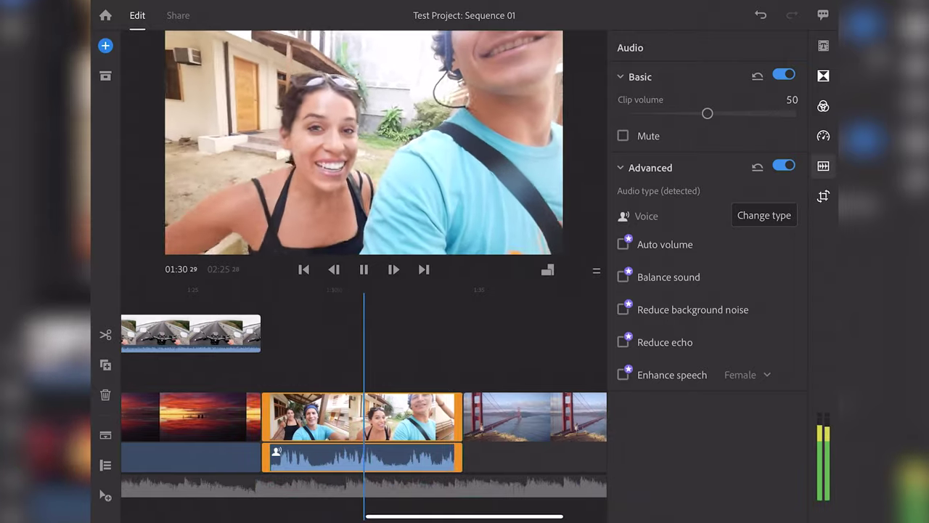
pyautogui.click(764, 215)
pyautogui.click(772, 249)
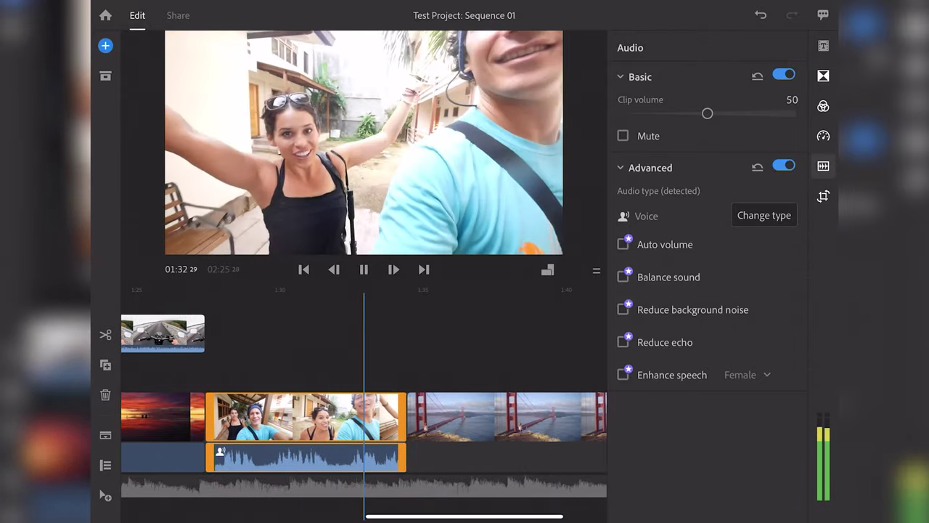
pyautogui.click(623, 244)
pyautogui.moveTo(290, 349); pyautogui.dragTo(435, 349)
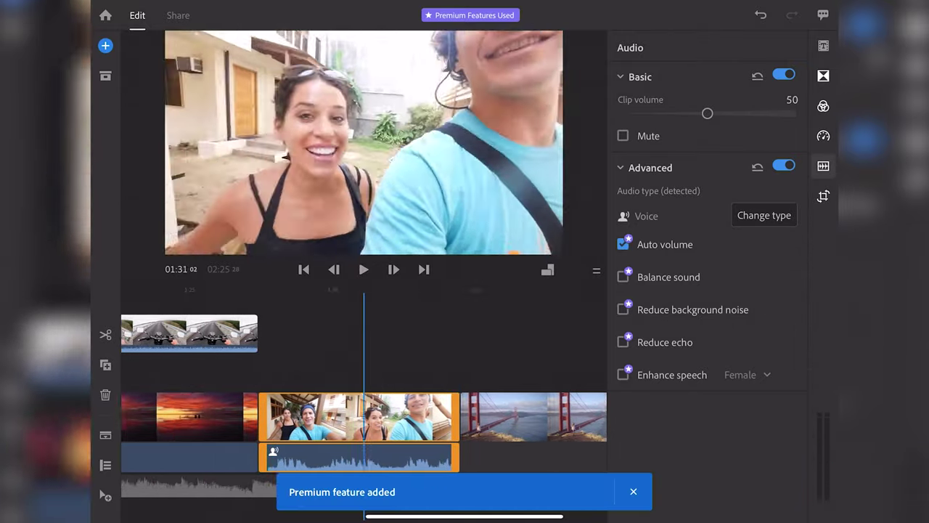
pyautogui.click(363, 270)
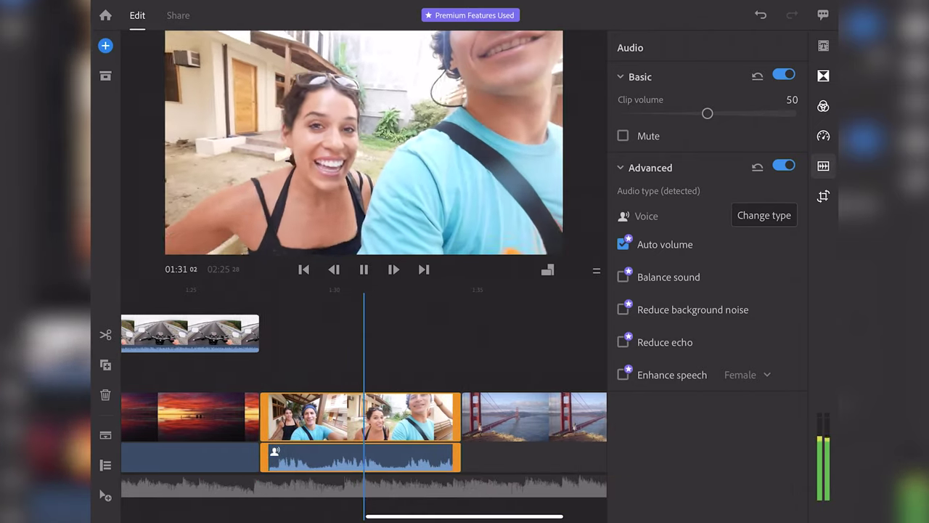
pyautogui.click(623, 277)
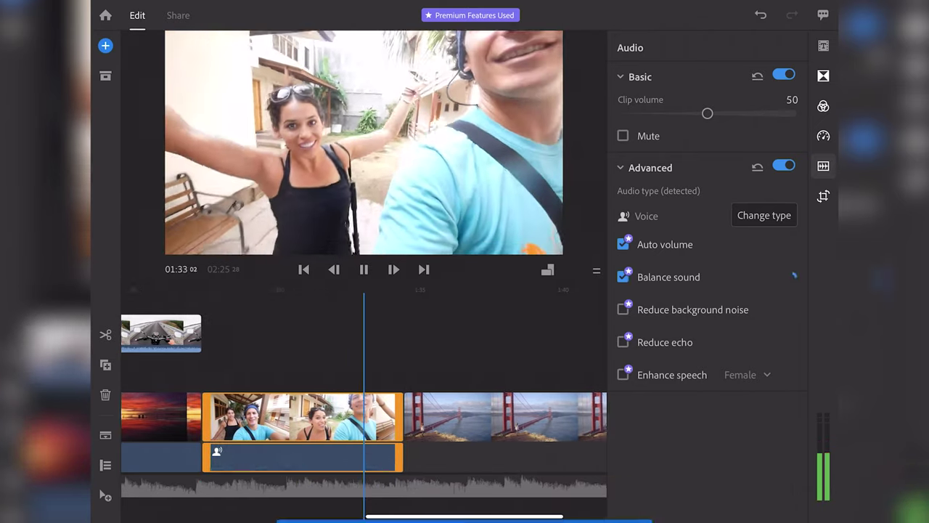
pyautogui.moveTo(290, 348); pyautogui.dragTo(434, 348)
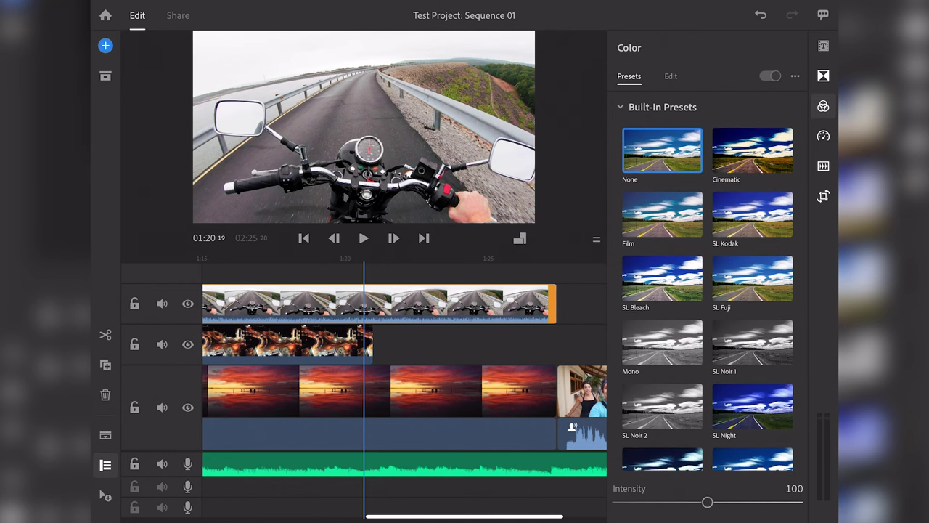
# Collapse the Your Presets section and try the SL Fuji look on the motorcycle clip.
pyautogui.scroll(-2, 708, 290)
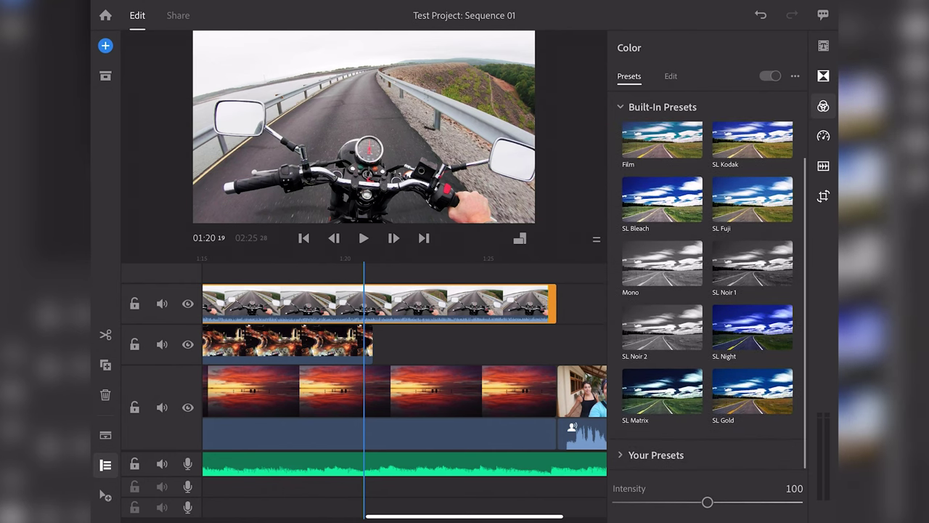
pyautogui.scroll(2, 708, 290)
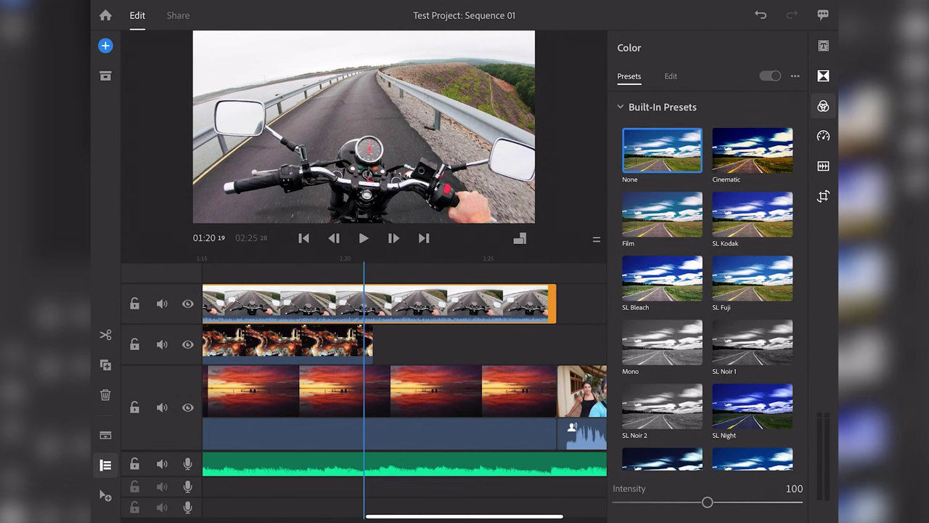
pyautogui.scroll(-2, 708, 290)
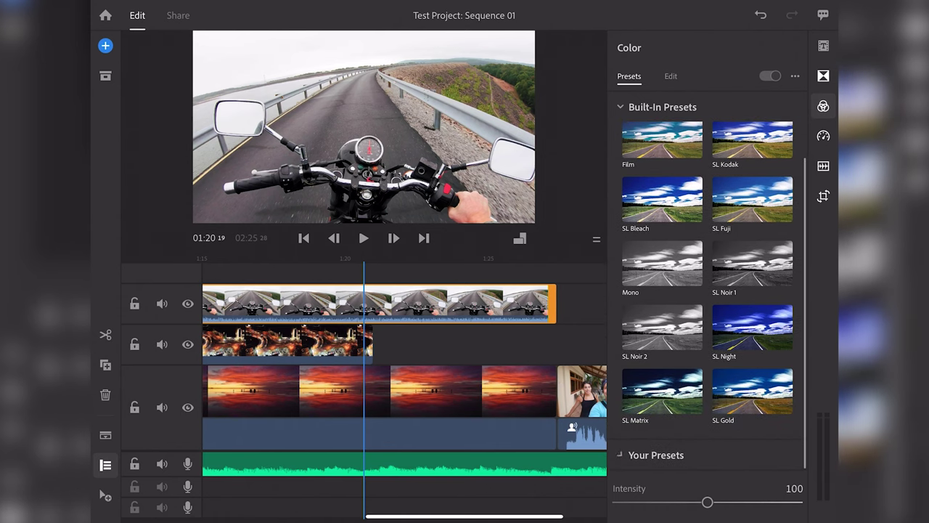
pyautogui.click(656, 454)
pyautogui.scroll(2, 708, 290)
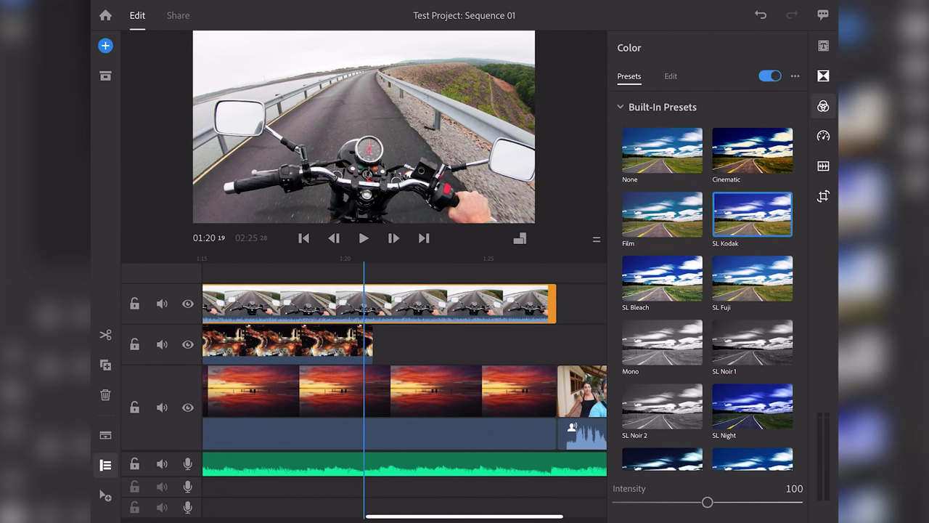
pyautogui.click(752, 149)
pyautogui.click(752, 277)
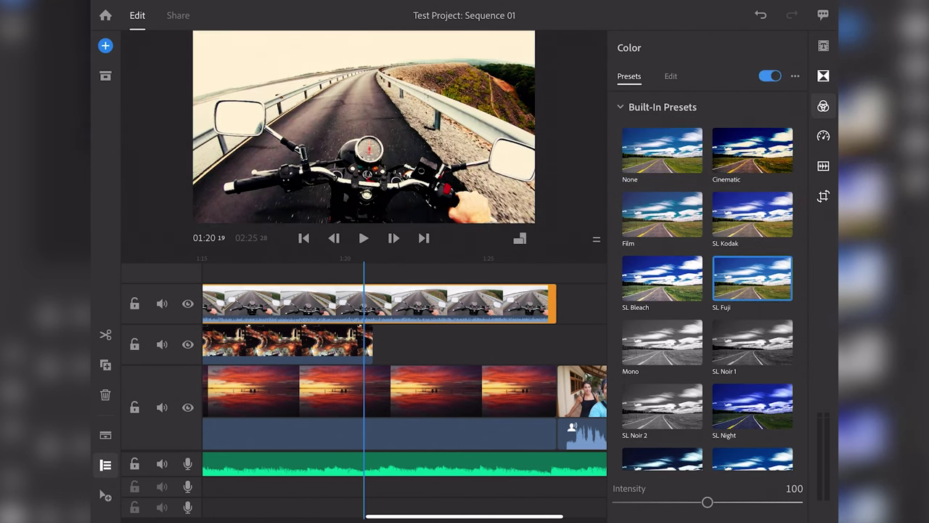
# Try SL Noir 1 at a lower intensity and SL Night, then settle on SL Matrix.
pyautogui.click(752, 342)
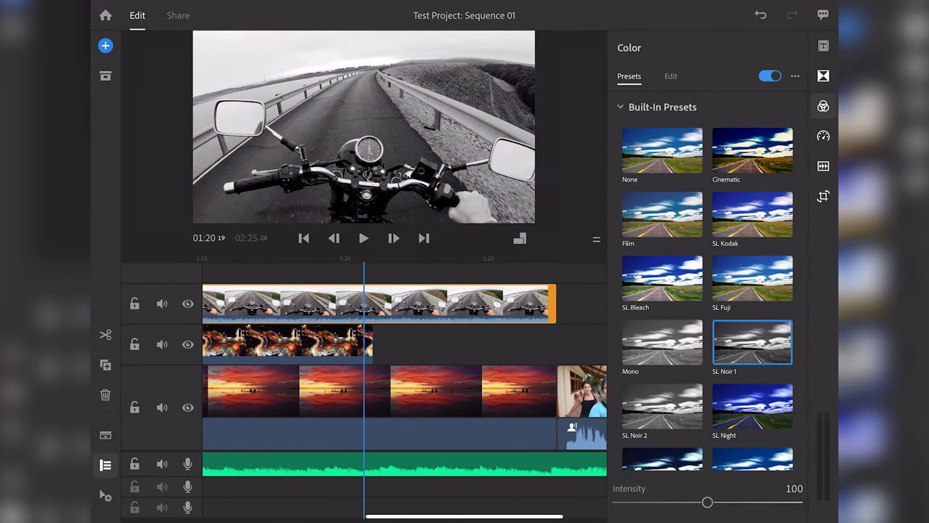
pyautogui.moveTo(707, 502)
pyautogui.mouseDown()
pyautogui.moveTo(744, 502)
pyautogui.moveTo(621, 502)
pyautogui.mouseUp()
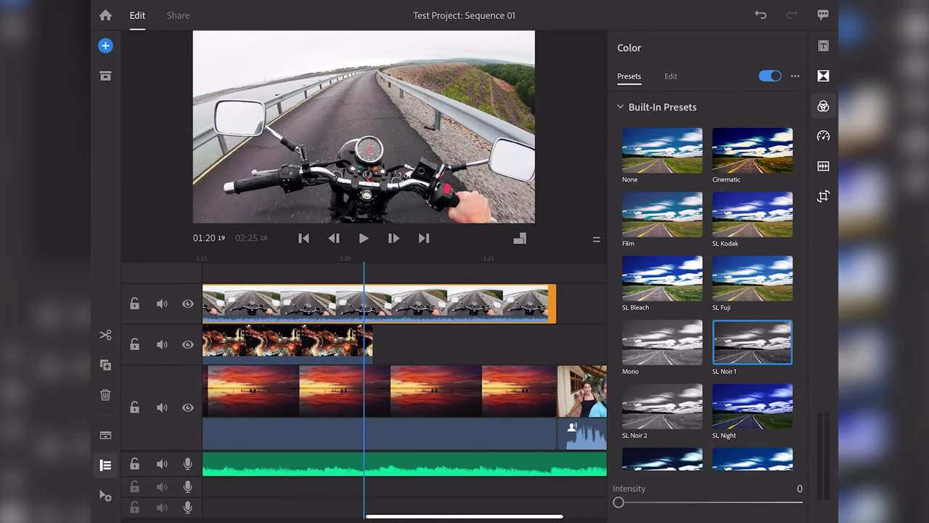
pyautogui.click(752, 406)
pyautogui.scroll(-2, 708, 290)
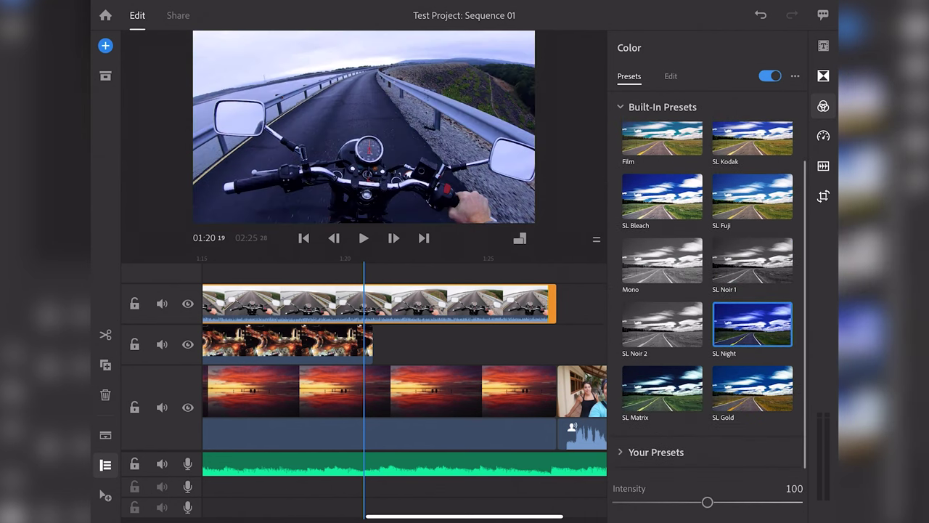
pyautogui.click(662, 390)
pyautogui.scroll(3, 708, 290)
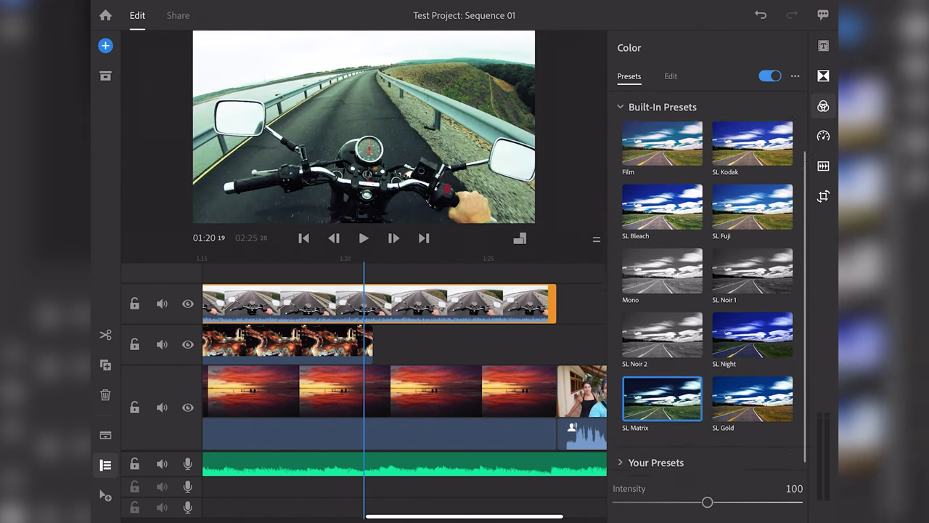
pyautogui.click(670, 76)
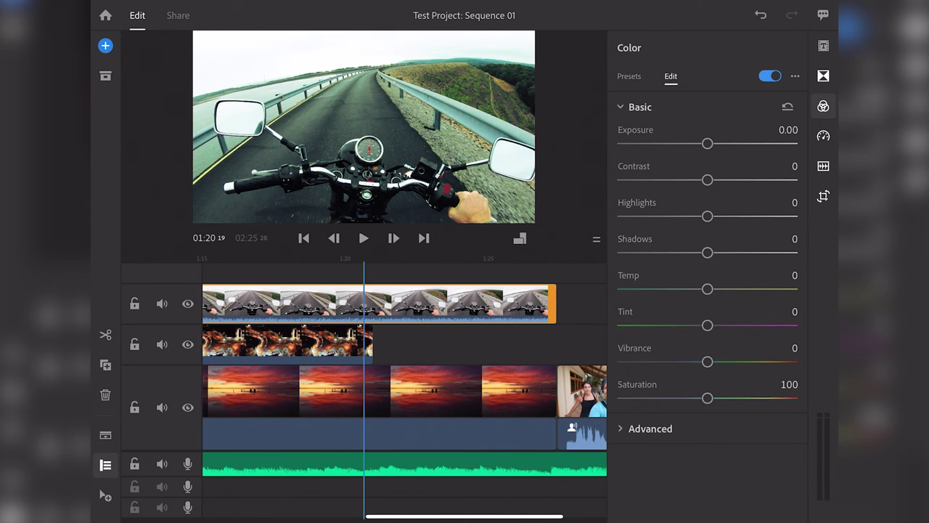
# Switch the clip to the None preset, then set Exposure 0.11 and Contrast 63.
pyautogui.click(628, 76)
pyautogui.click(662, 150)
pyautogui.click(671, 76)
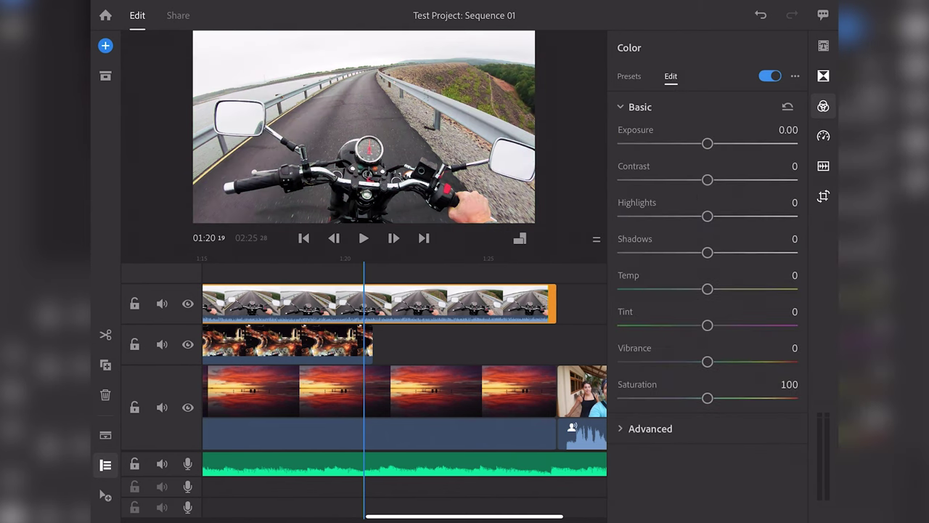
pyautogui.moveTo(707, 143); pyautogui.dragTo(729, 143)
pyautogui.moveTo(707, 179); pyautogui.dragTo(760, 179)
pyautogui.moveTo(728, 143); pyautogui.dragTo(709, 143)
# Set Highlights -81, Shadows 21, Temp -21, Tint 19, Vibrance 29 and Saturation 134.
pyautogui.moveTo(707, 215); pyautogui.dragTo(639, 216)
pyautogui.moveTo(707, 252); pyautogui.dragTo(725, 252)
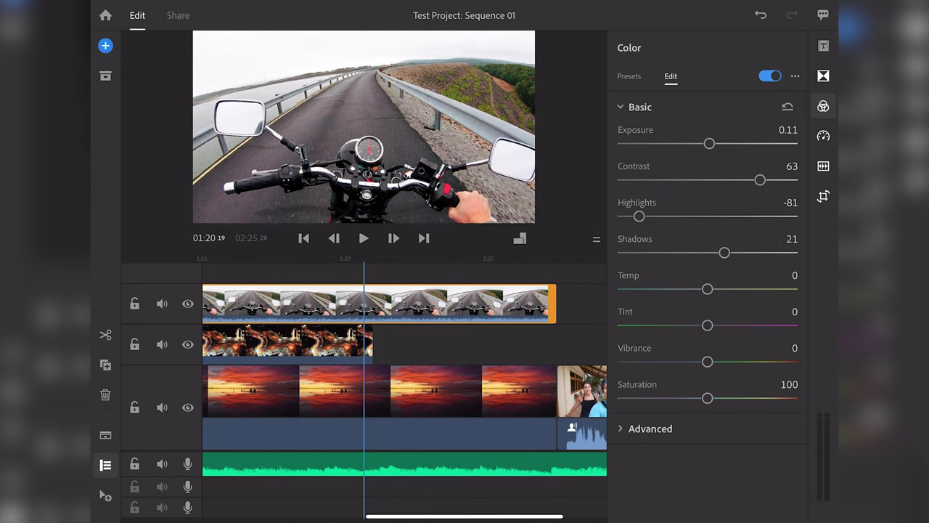
pyautogui.moveTo(707, 289)
pyautogui.mouseDown()
pyautogui.moveTo(685, 288)
pyautogui.moveTo(722, 288)
pyautogui.moveTo(691, 288)
pyautogui.mouseUp()
pyautogui.moveTo(707, 325); pyautogui.dragTo(724, 324)
pyautogui.moveTo(707, 361); pyautogui.dragTo(732, 361)
pyautogui.moveTo(707, 398); pyautogui.dragTo(736, 398)
# In Advanced settings, set Faded Film 48, Sharpening 46 and vignette -3.00 with feather 37.
pyautogui.click(651, 428)
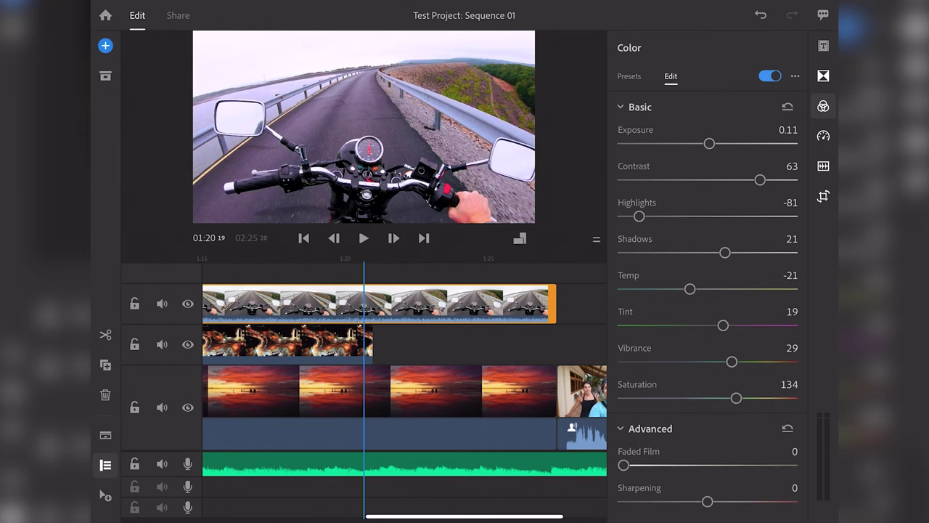
pyautogui.scroll(-3, 708, 326)
pyautogui.moveTo(624, 366); pyautogui.dragTo(702, 365)
pyautogui.moveTo(707, 402); pyautogui.dragTo(747, 402)
pyautogui.moveTo(708, 464)
pyautogui.mouseDown()
pyautogui.moveTo(727, 464)
pyautogui.moveTo(652, 464)
pyautogui.mouseUp()
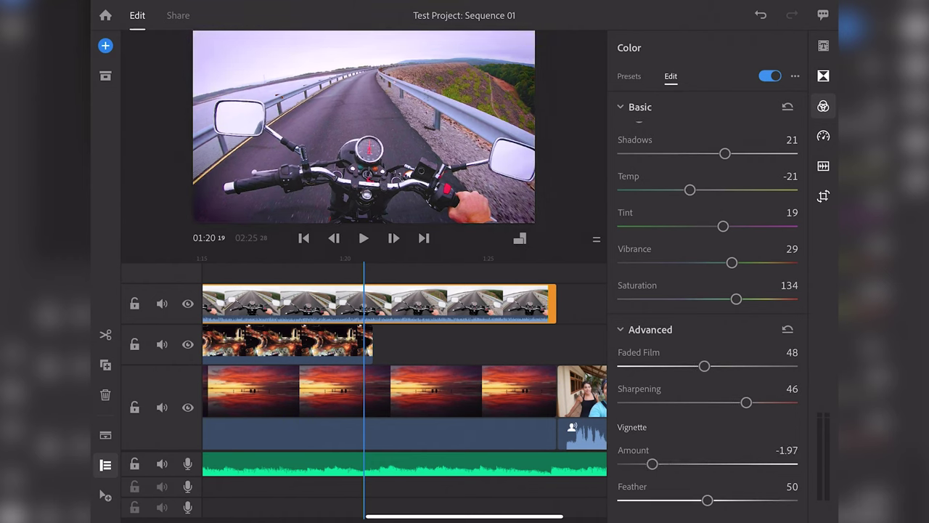
pyautogui.moveTo(708, 500)
pyautogui.mouseDown()
pyautogui.moveTo(730, 501)
pyautogui.moveTo(623, 500)
pyautogui.moveTo(685, 500)
pyautogui.mouseUp()
pyautogui.moveTo(651, 464)
pyautogui.mouseDown()
pyautogui.moveTo(626, 464)
pyautogui.moveTo(778, 464)
pyautogui.moveTo(622, 463)
pyautogui.mouseUp()
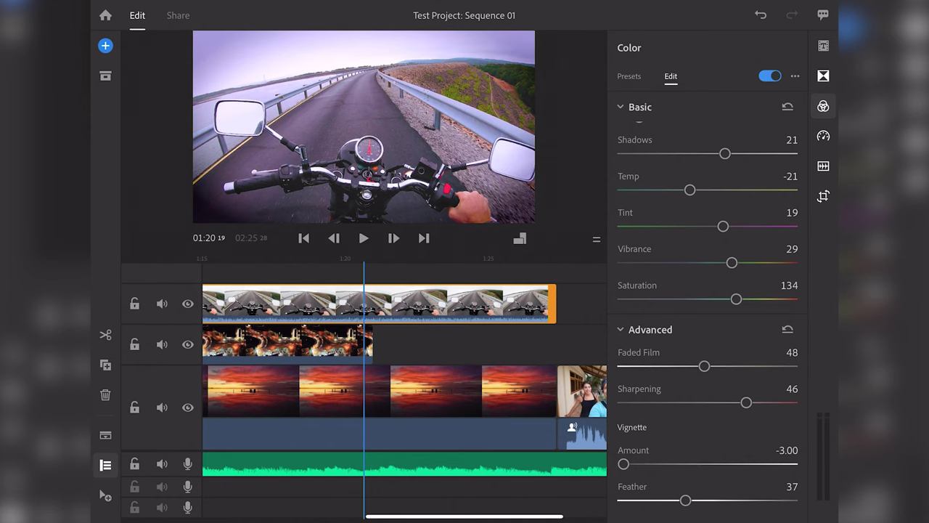
pyautogui.scroll(3, 707, 312)
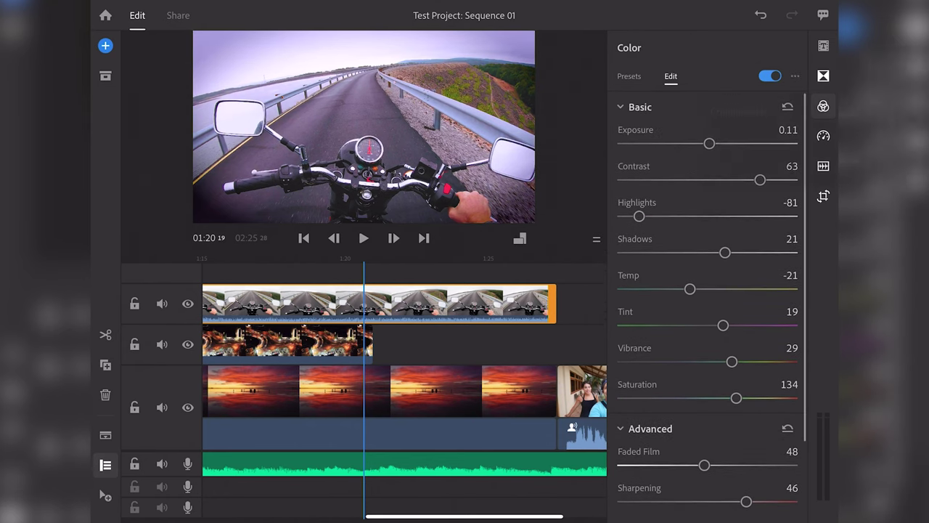
# Use the Color panel menu's Create Preset to save the grade as 'Test', then return to the presets list.
pyautogui.click(795, 76)
pyautogui.click(742, 110)
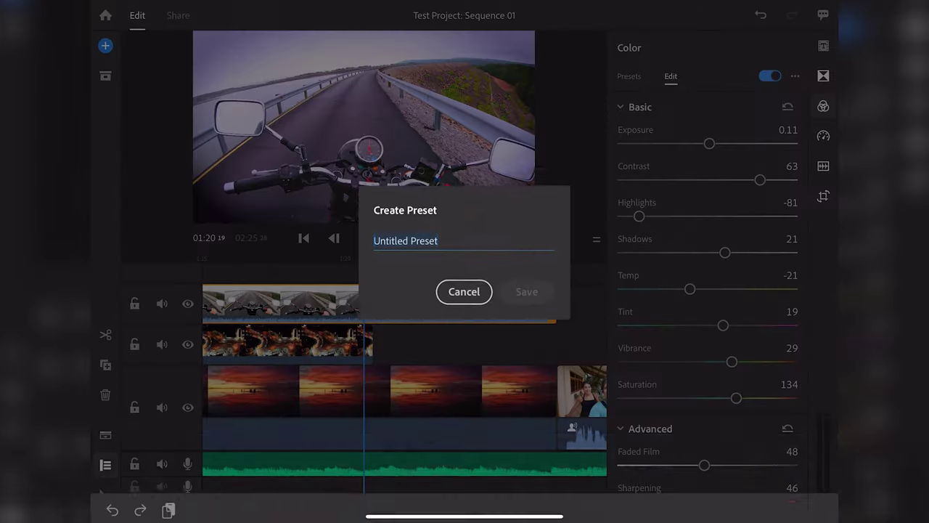
pyautogui.write('T')
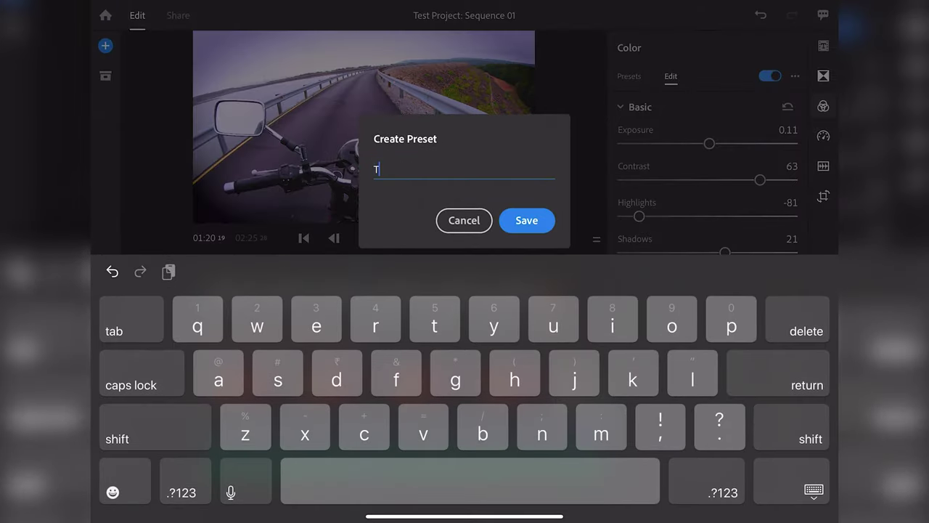
pyautogui.write('est')
pyautogui.click(527, 220)
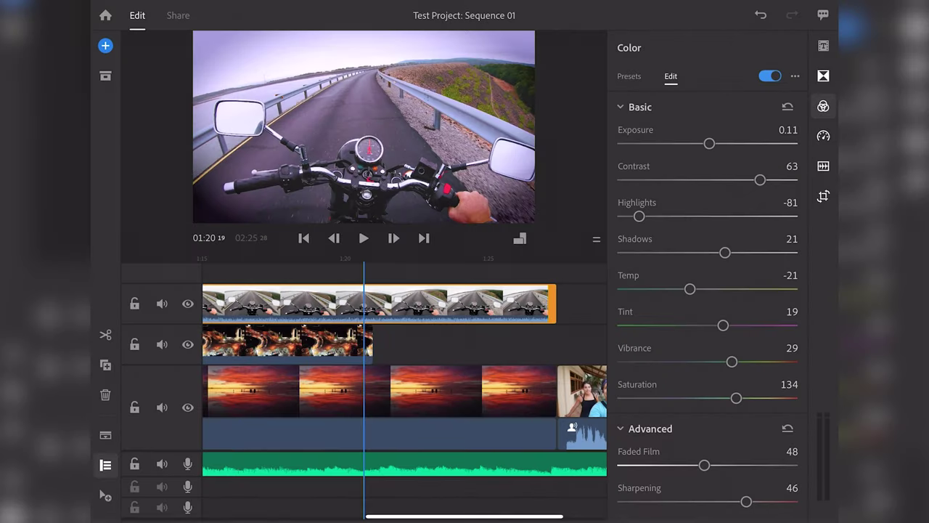
pyautogui.click(628, 76)
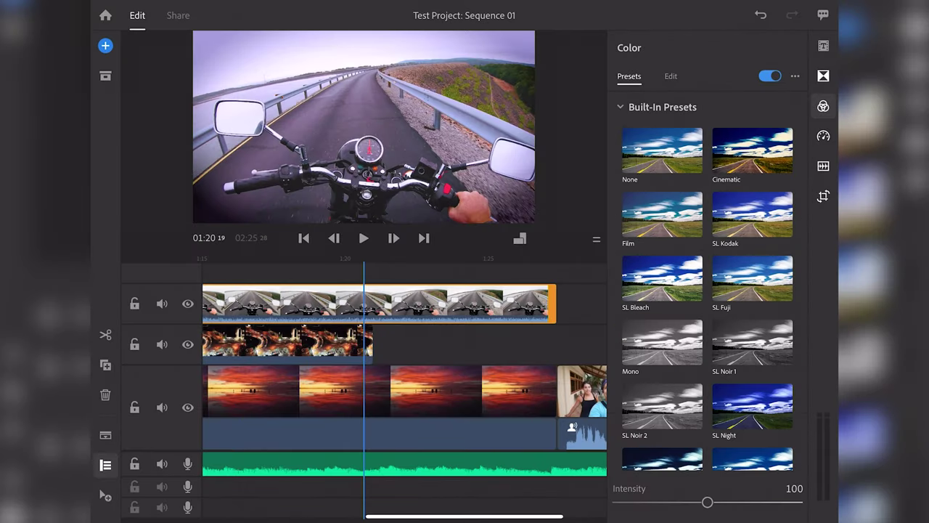
# Preview SL Matrix and the custom Test preset, then apply SL Gold to the motorcycle clip.
pyautogui.scroll(-3, 708, 290)
pyautogui.scroll(-2, 708, 290)
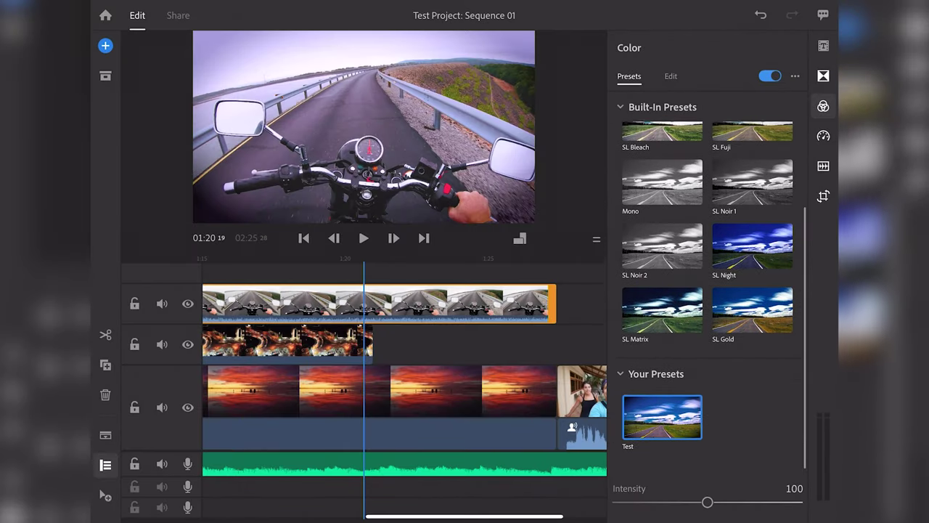
pyautogui.click(662, 313)
pyautogui.click(662, 421)
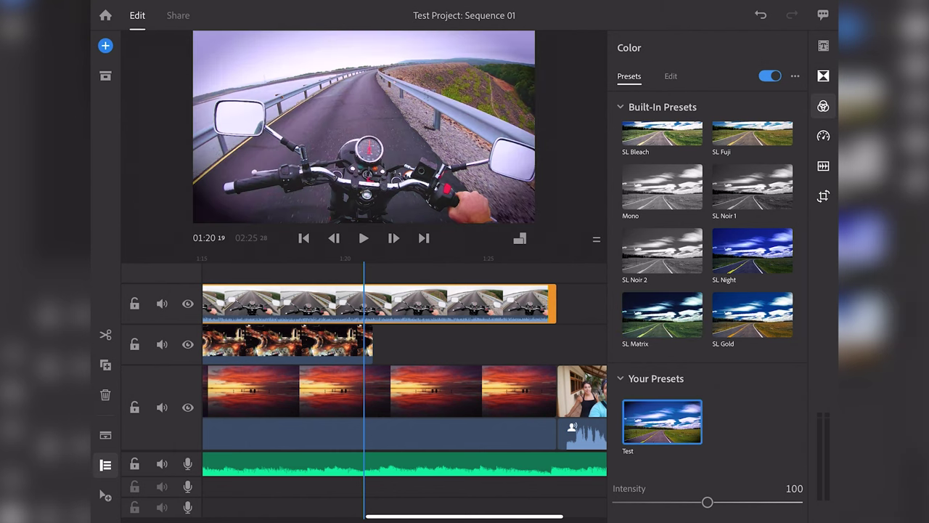
pyautogui.click(752, 314)
pyautogui.scroll(5, 707, 290)
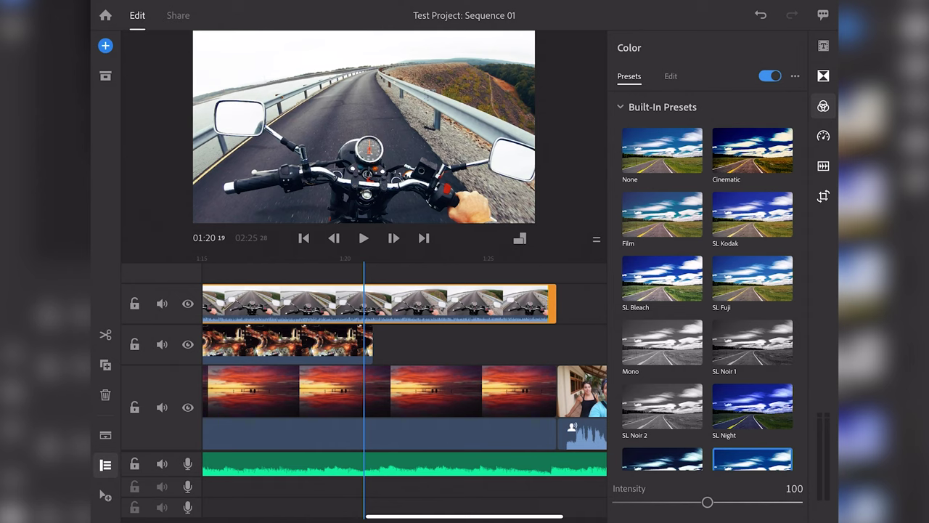
# Bring up the Transitions presets: None, Cross Dissolve, Dip To Black, Dip To White.
pyautogui.scroll(-3, 708, 290)
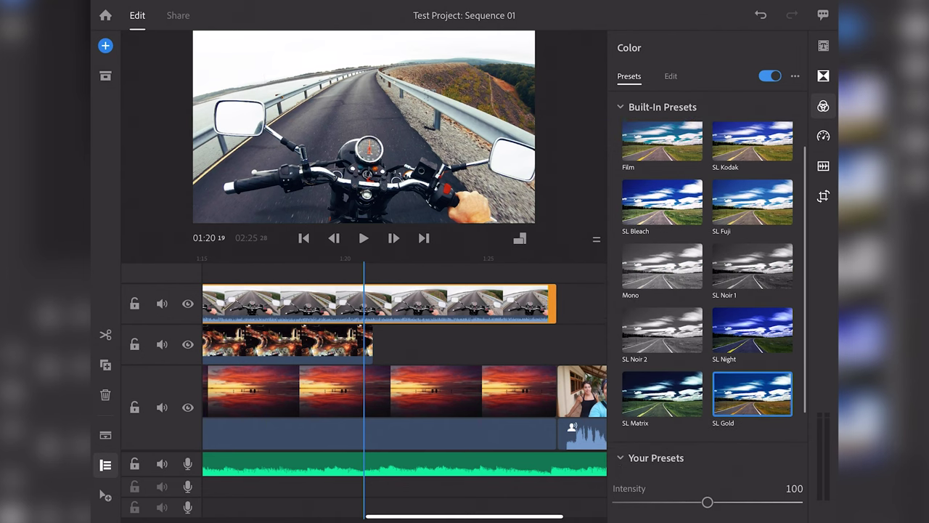
pyautogui.scroll(-1, 708, 290)
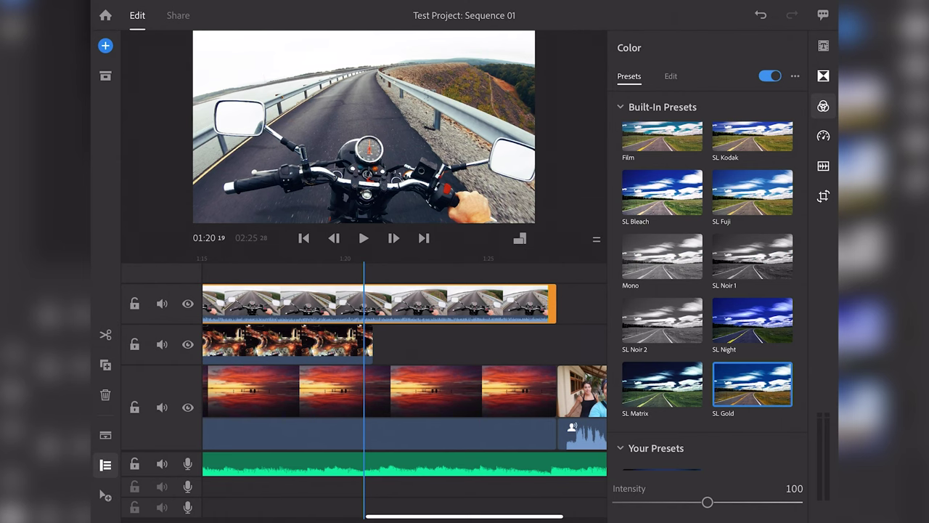
pyautogui.moveTo(827, 4); pyautogui.dragTo(828, 217)
pyautogui.click(363, 291)
pyautogui.click(823, 76)
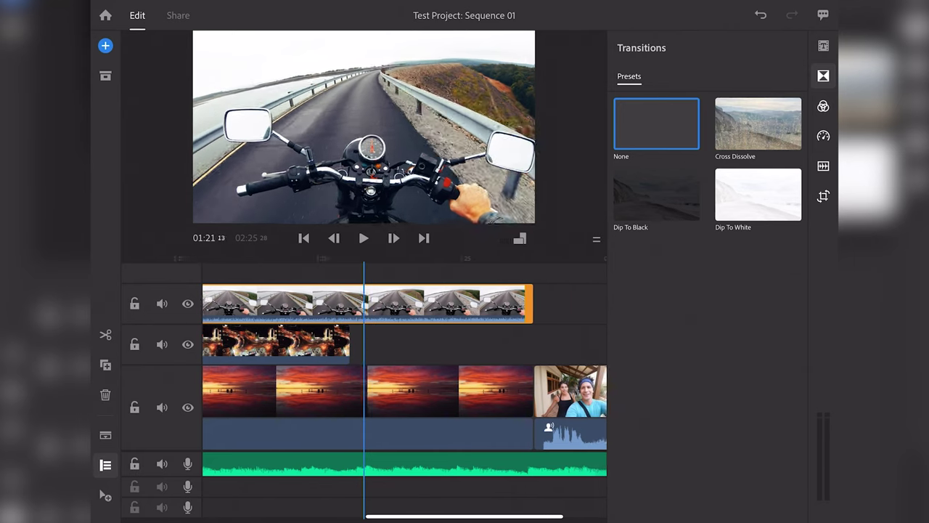
# Move the selfie clip to the top track after the motorcycle clip and drop a Cross Dissolve on their cut.
pyautogui.hscroll(10, 404, 392)
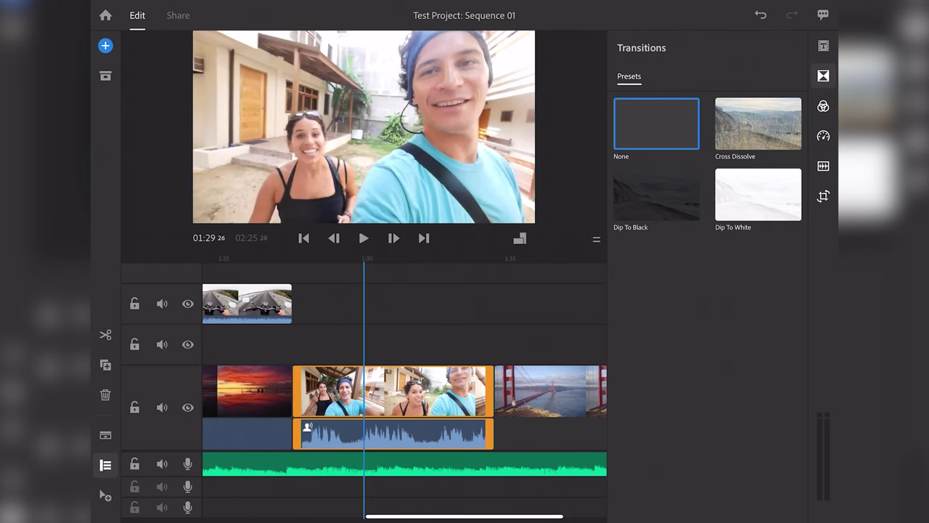
pyautogui.moveTo(392, 392); pyautogui.dragTo(392, 303)
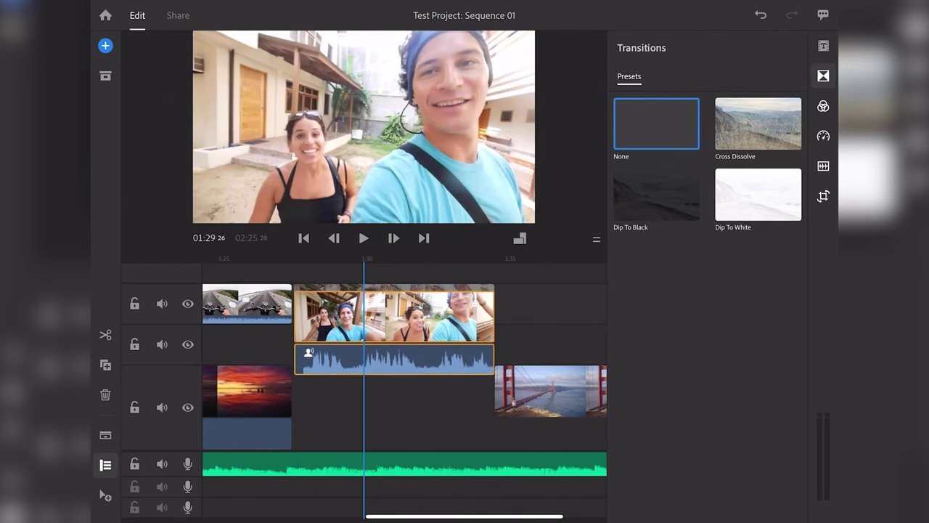
pyautogui.click(450, 392)
pyautogui.hscroll(-5, 404, 392)
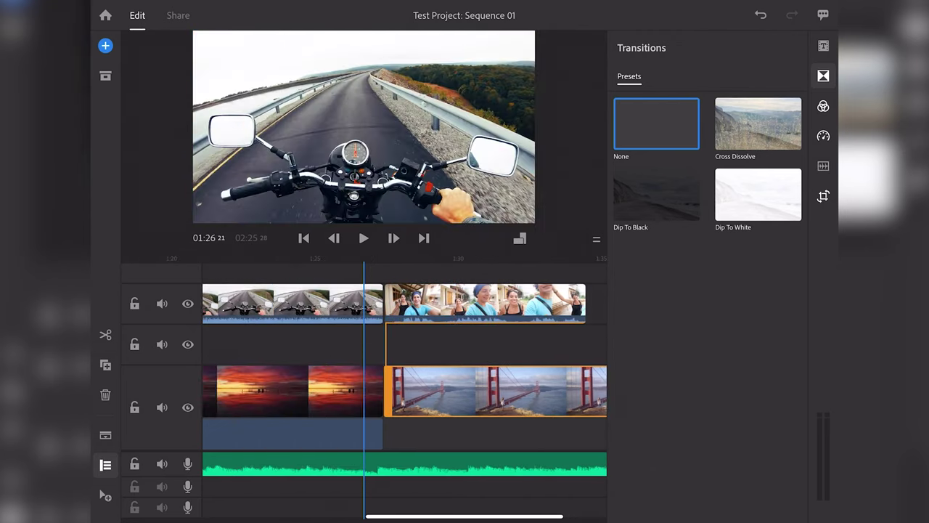
pyautogui.hscroll(1, 405, 392)
pyautogui.click(291, 304)
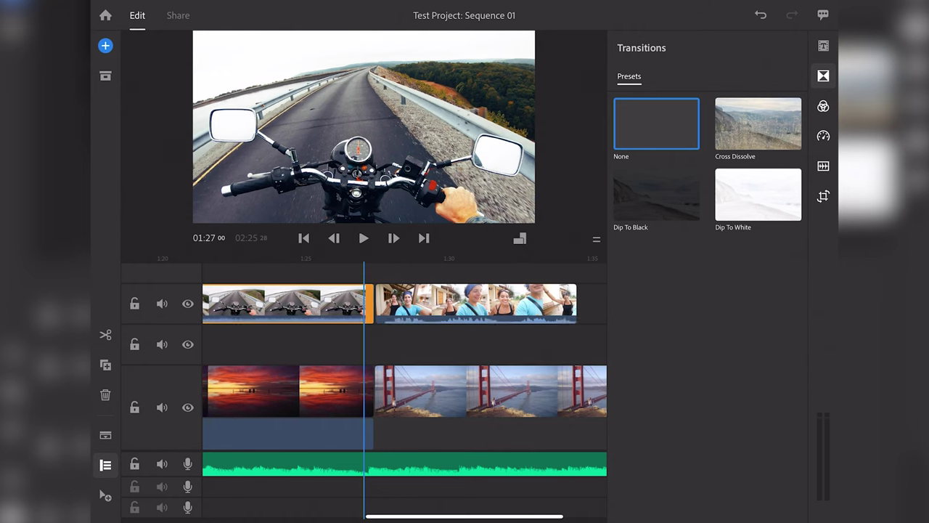
pyautogui.moveTo(758, 123)
pyautogui.mouseDown()
pyautogui.moveTo(386, 304)
pyautogui.moveTo(537, 292)
pyautogui.moveTo(387, 396)
pyautogui.mouseUp()
pyautogui.moveTo(472, 392)
pyautogui.mouseDown()
pyautogui.moveTo(305, 391)
pyautogui.moveTo(494, 392)
pyautogui.mouseUp()
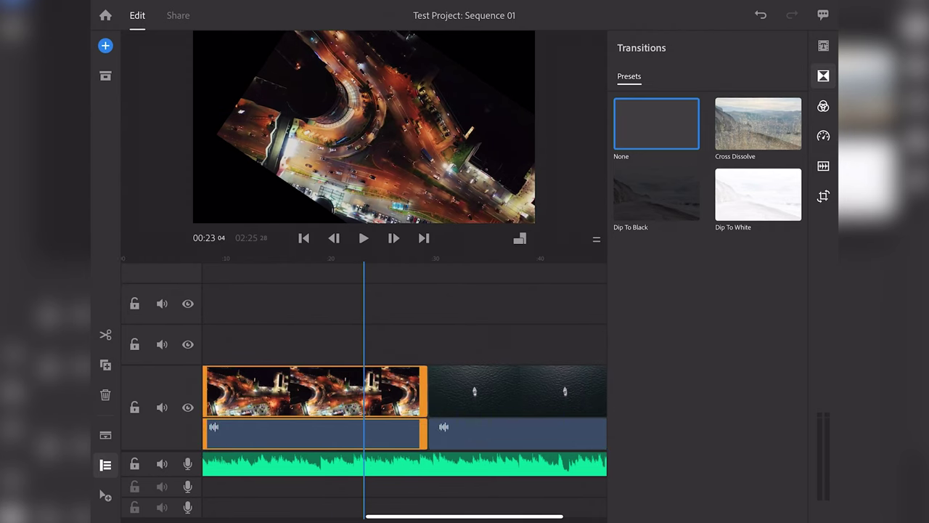
# Scrub to the night-city/ocean cut and try the Cross Dissolve and Dip To Black transitions.
pyautogui.moveTo(436, 392); pyautogui.dragTo(348, 392)
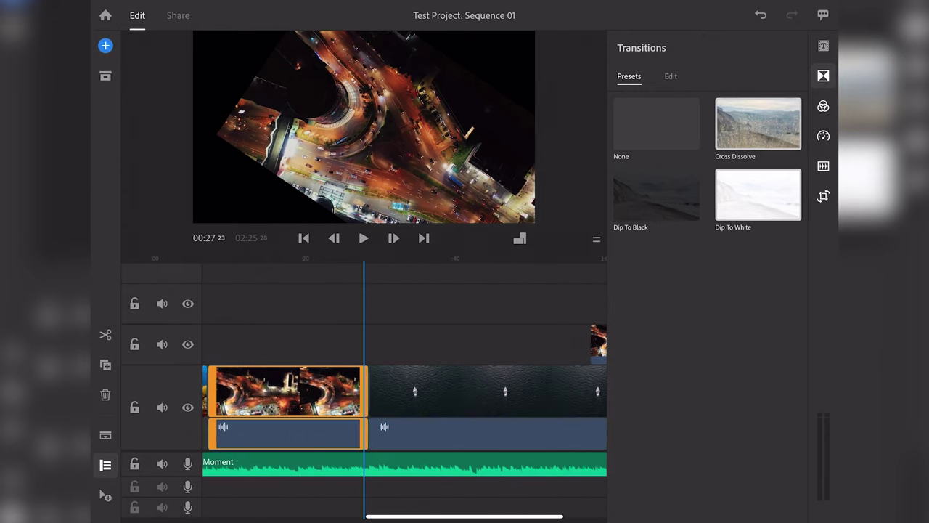
pyautogui.scroll(5, 363, 406)
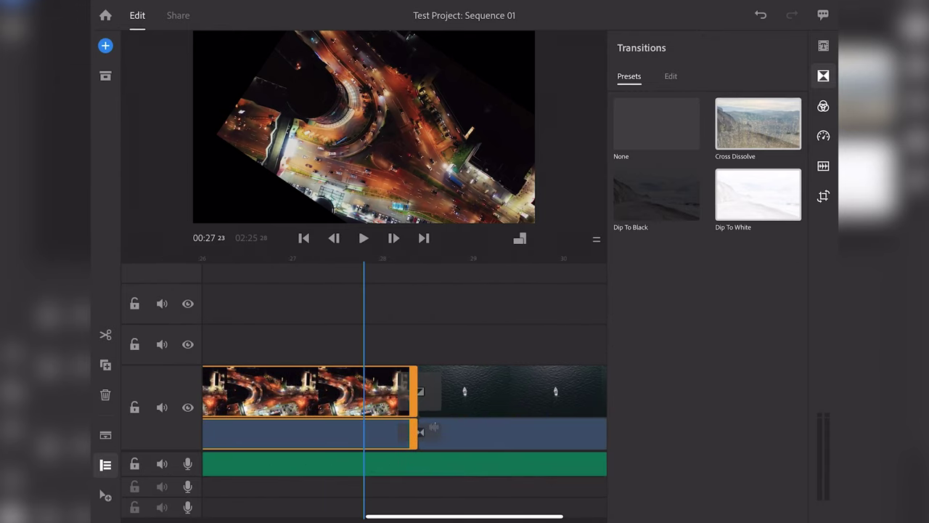
pyautogui.moveTo(421, 392); pyautogui.dragTo(363, 392)
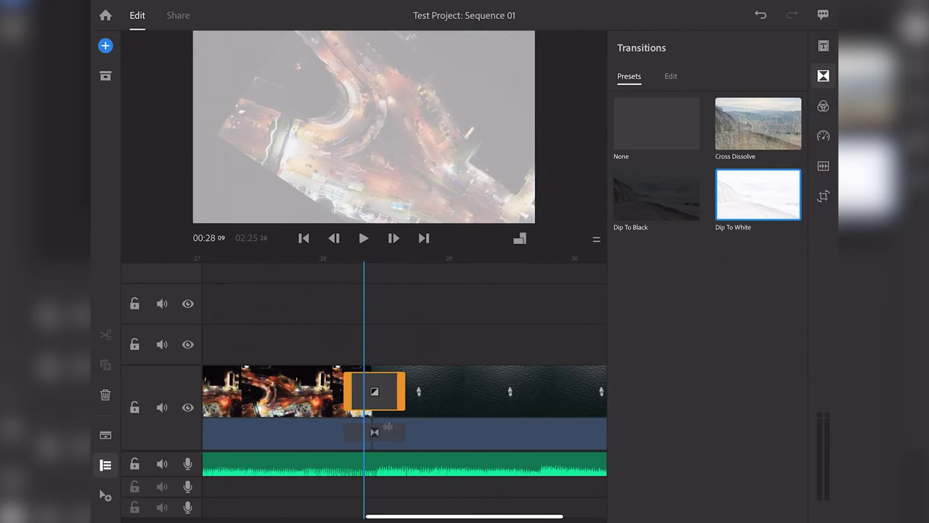
pyautogui.click(758, 123)
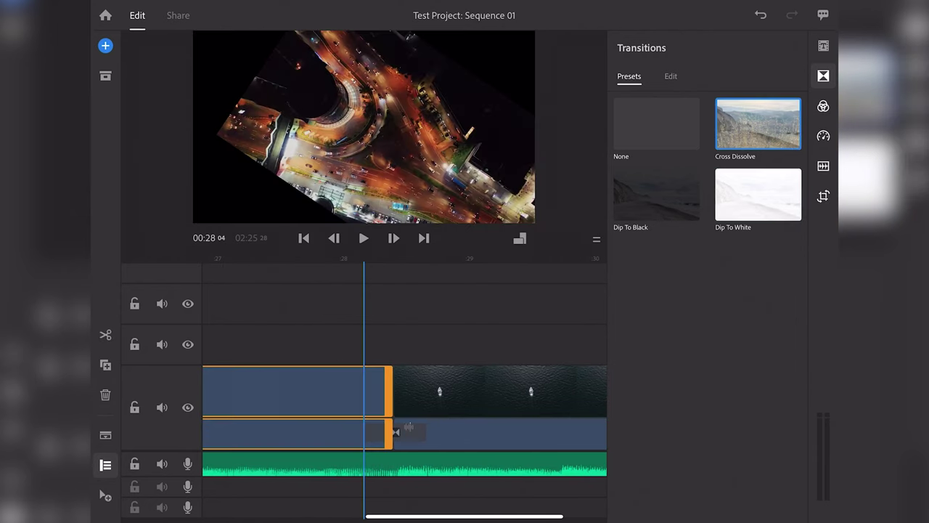
pyautogui.click(656, 195)
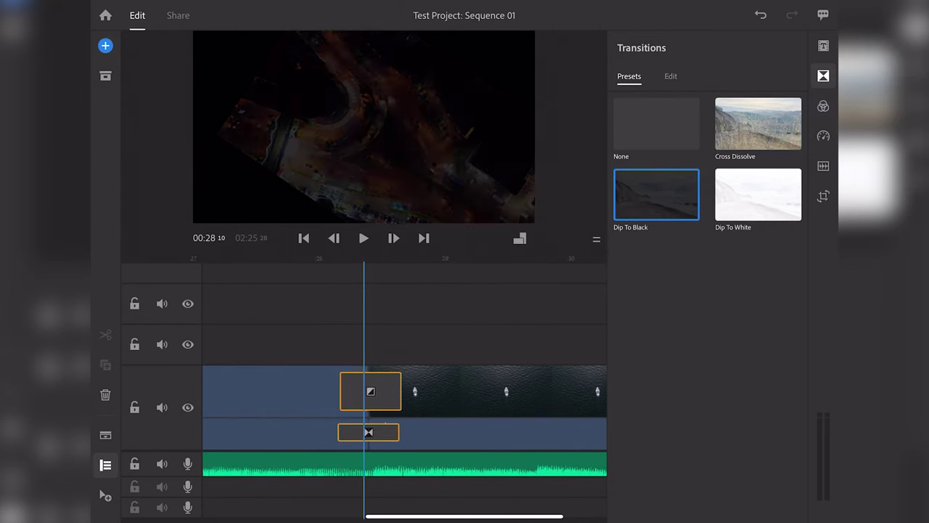
# Drop a Cross Dissolve at the end of the night-city clip and preview the cut.
pyautogui.hscroll(-5, 404, 407)
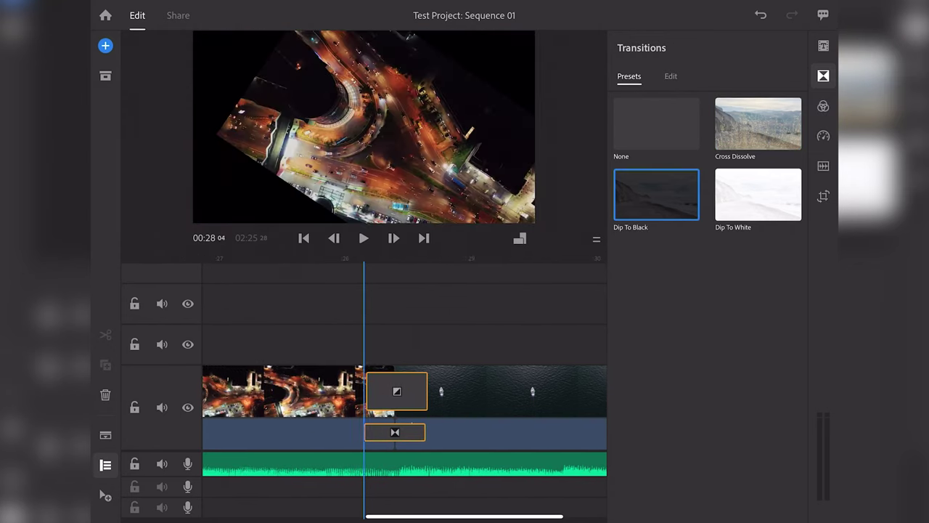
pyautogui.click(320, 392)
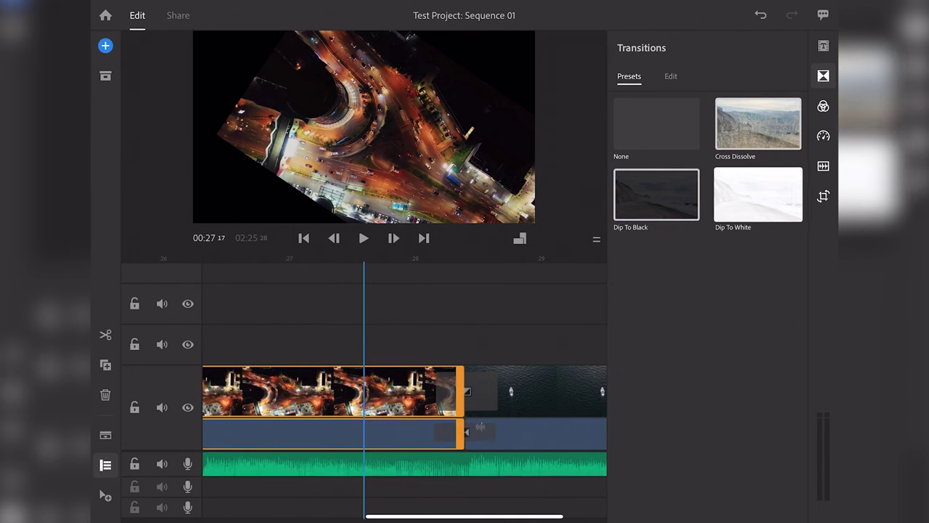
pyautogui.moveTo(758, 123)
pyautogui.mouseDown()
pyautogui.moveTo(704, 191)
pyautogui.moveTo(458, 395)
pyautogui.mouseUp()
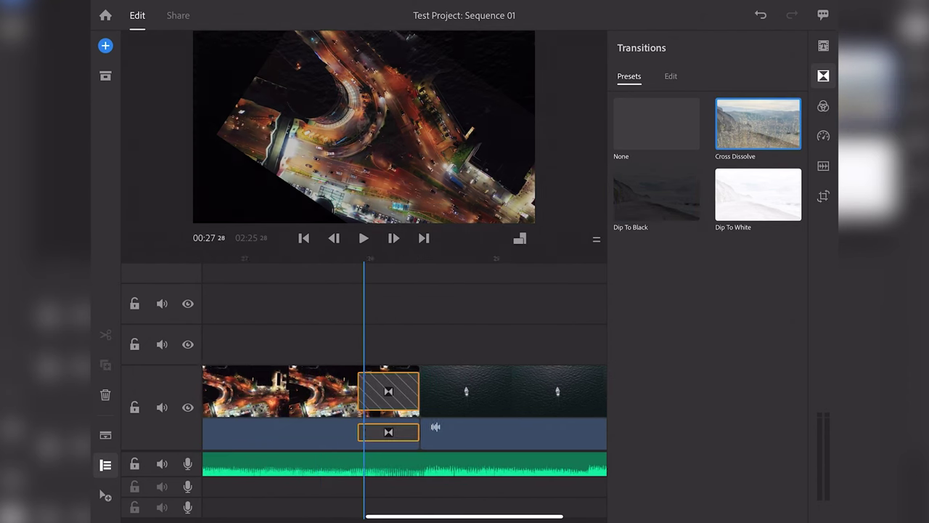
pyautogui.moveTo(436, 392)
pyautogui.mouseDown()
pyautogui.moveTo(388, 392)
pyautogui.moveTo(480, 392)
pyautogui.mouseUp()
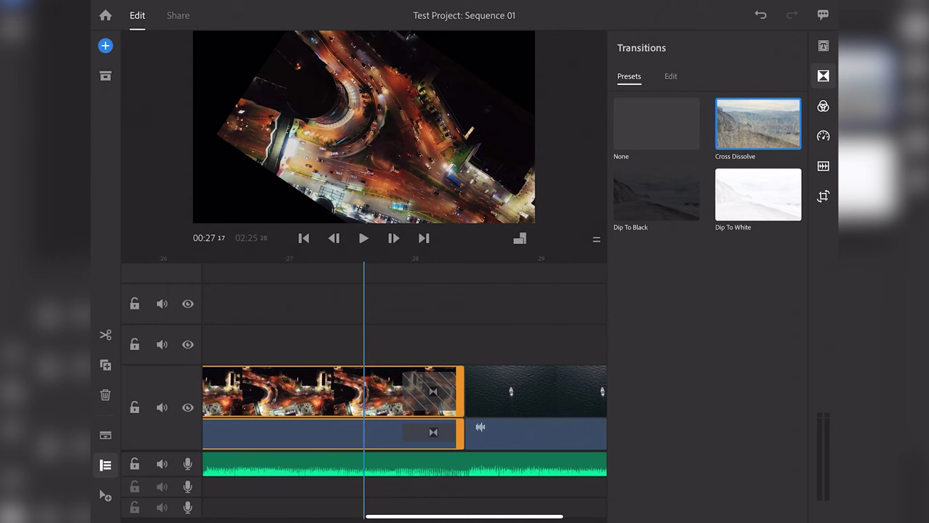
pyautogui.click(823, 46)
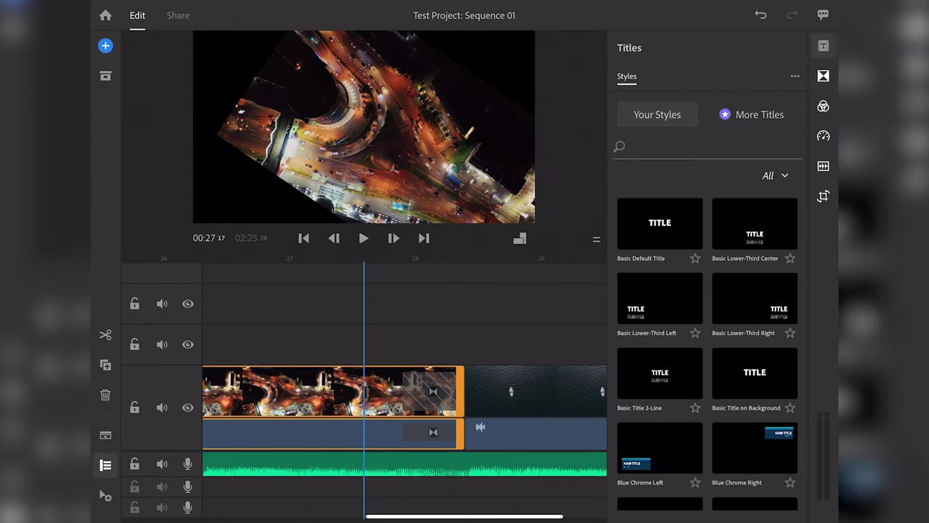
# Drag the Modern Left title style above the night-city clip near 00:24 and preview 'MODERN TITLE'.
pyautogui.moveTo(327, 392); pyautogui.dragTo(578, 392)
pyautogui.scroll(-2, 708, 348)
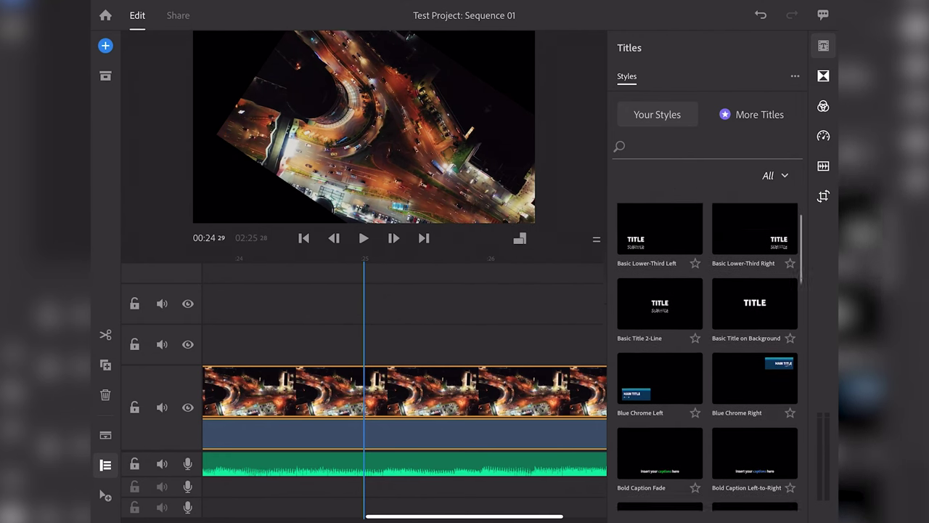
pyautogui.scroll(-3, 708, 349)
pyautogui.scroll(-4, 708, 348)
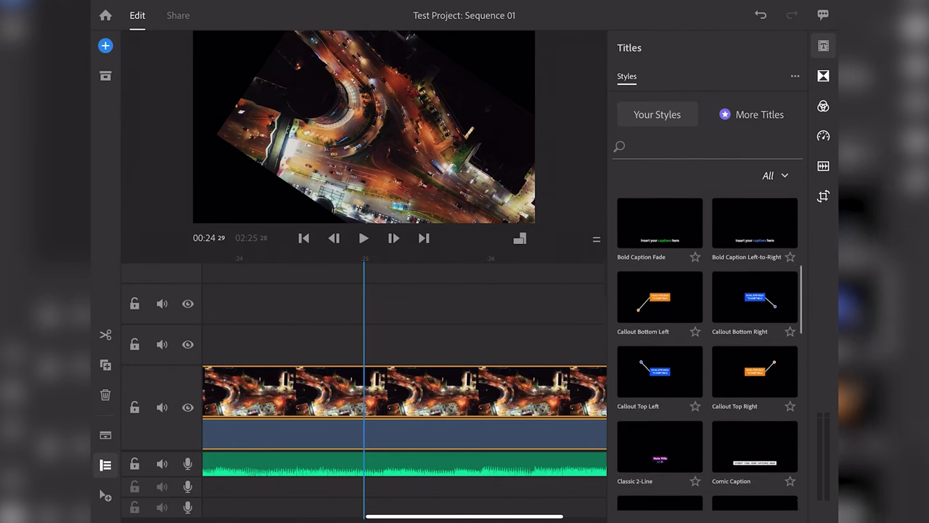
pyautogui.scroll(-5, 708, 349)
pyautogui.scroll(-1, 708, 349)
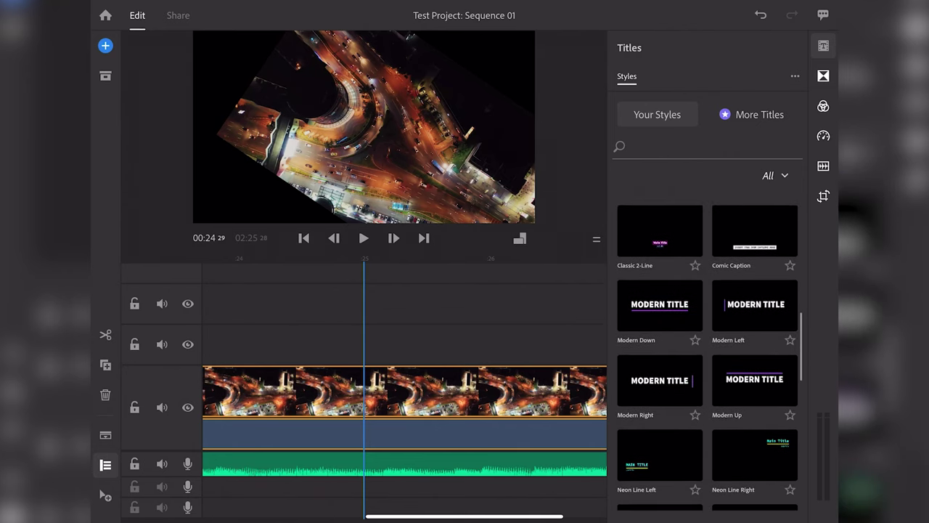
pyautogui.moveTo(755, 304); pyautogui.dragTo(385, 341)
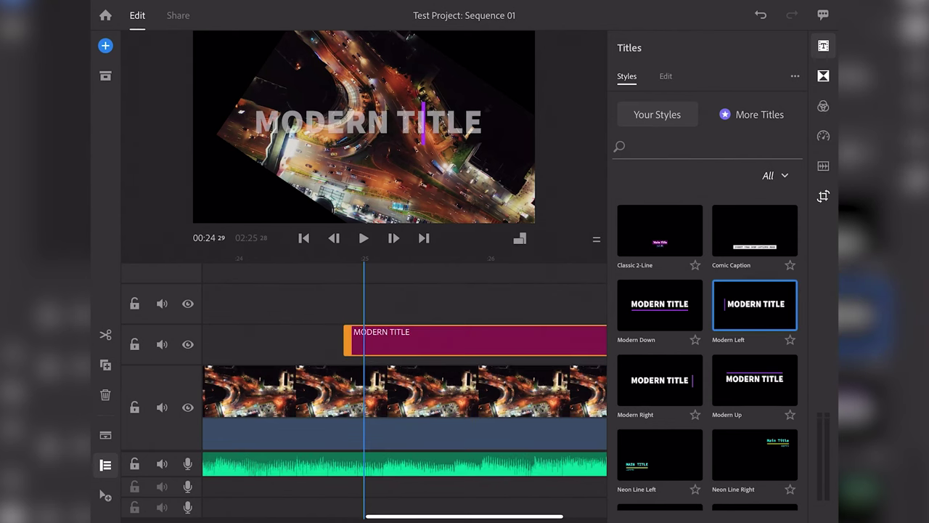
pyautogui.scroll(-3, 404, 392)
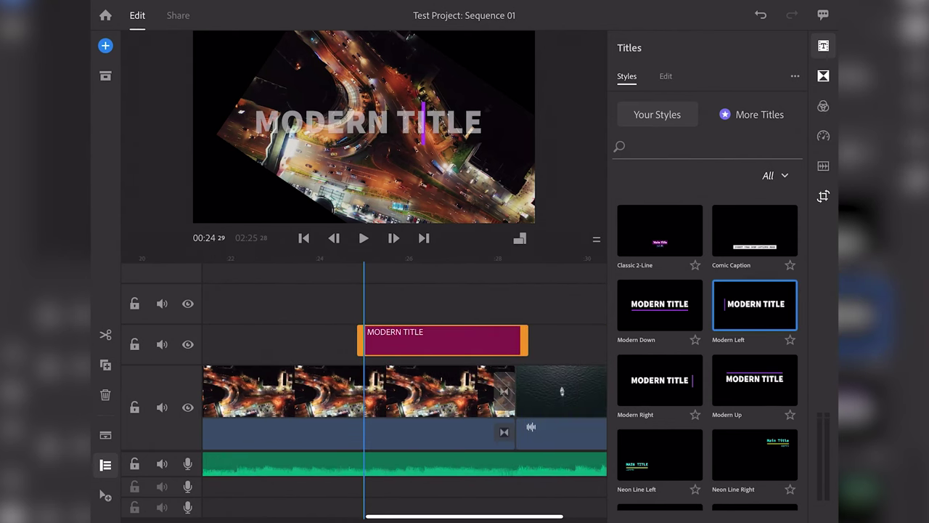
pyautogui.click(377, 392)
pyautogui.click(477, 340)
pyautogui.moveTo(471, 392)
pyautogui.mouseDown()
pyautogui.moveTo(317, 391)
pyautogui.moveTo(486, 392)
pyautogui.mouseUp()
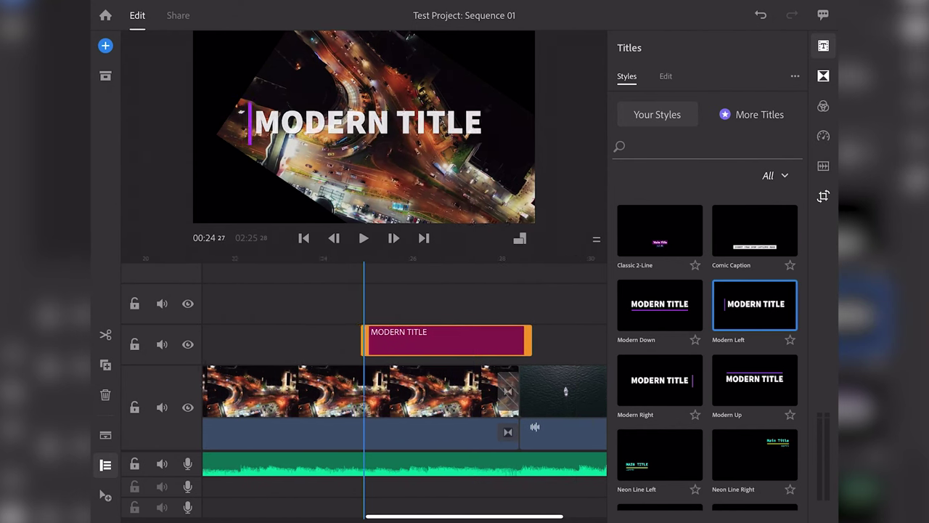
pyautogui.moveTo(407, 392); pyautogui.dragTo(384, 392)
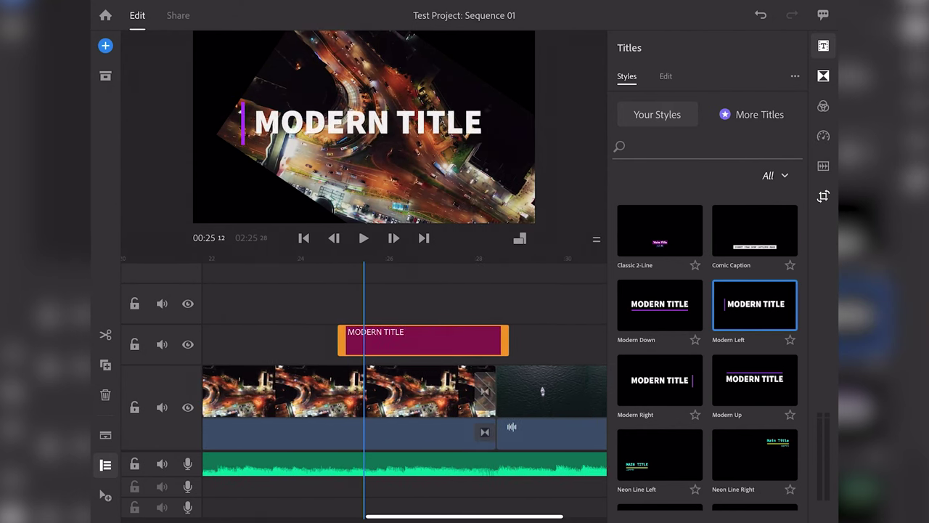
# Open the title's Edit settings and expand its text section showing the font list.
pyautogui.click(666, 76)
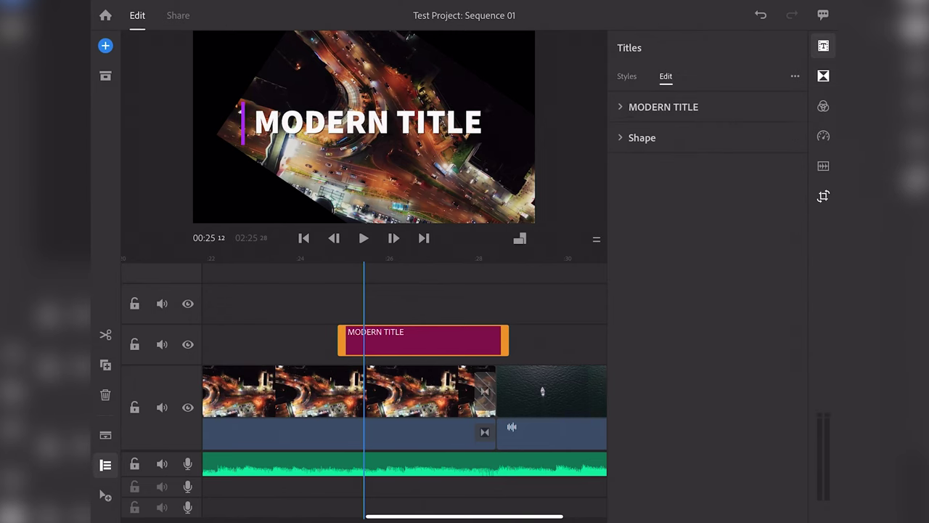
pyautogui.click(663, 107)
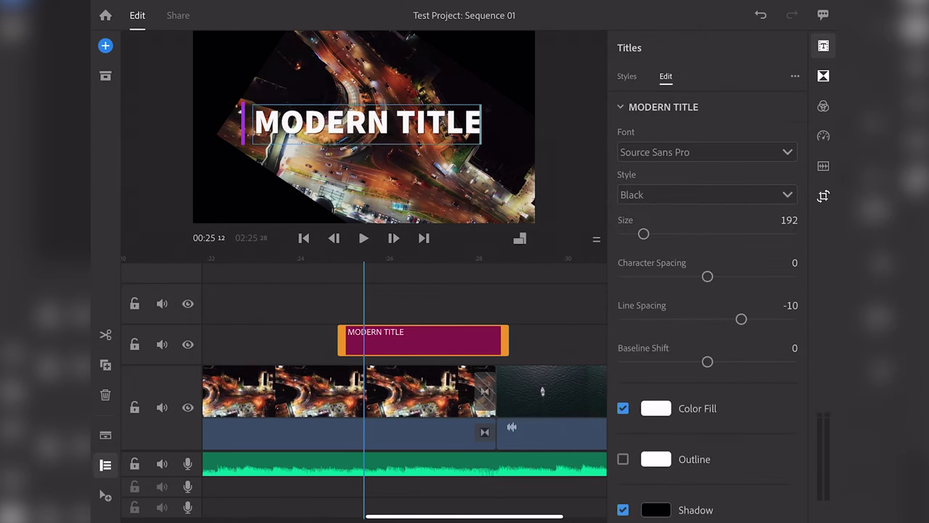
pyautogui.click(707, 152)
pyautogui.scroll(-3, 707, 326)
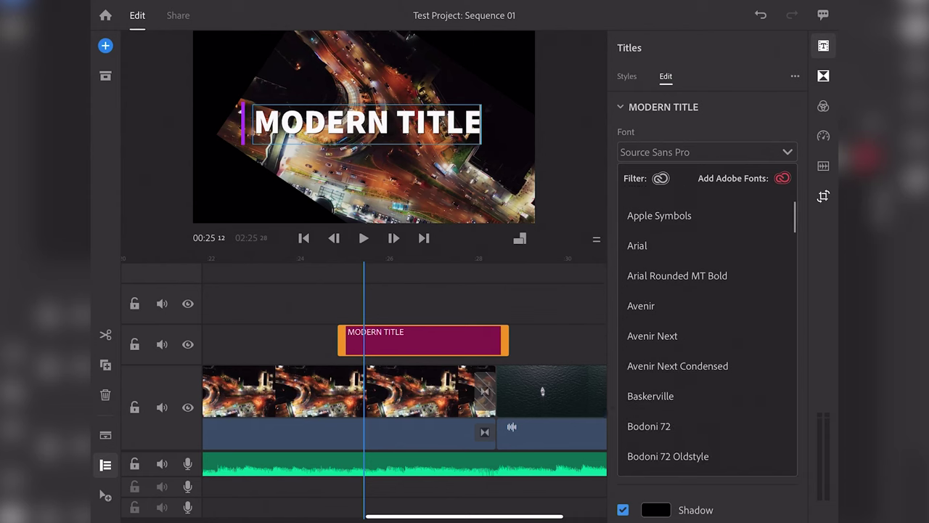
# Replace MODERN TITLE with the presenter's full name on a single line.
pyautogui.click(444, 122)
pyautogui.press('BackSpace')
pyautogui.press('BackSpace')
pyautogui.press('BackSpace')
pyautogui.press('BackSpace')
pyautogui.press('BackSpace')
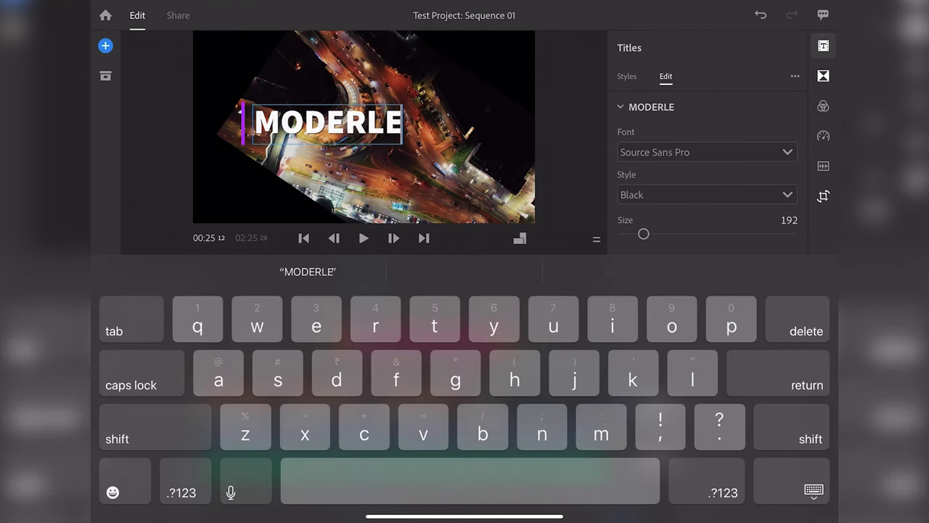
pyautogui.press('BackSpace')
pyautogui.press('BackSpace')
pyautogui.press('BackSpace')
pyautogui.press('BackSpace')
pyautogui.press('BackSpace')
pyautogui.press('BackSpace')
pyautogui.press('BackSpace')
pyautogui.write('Ayush ')
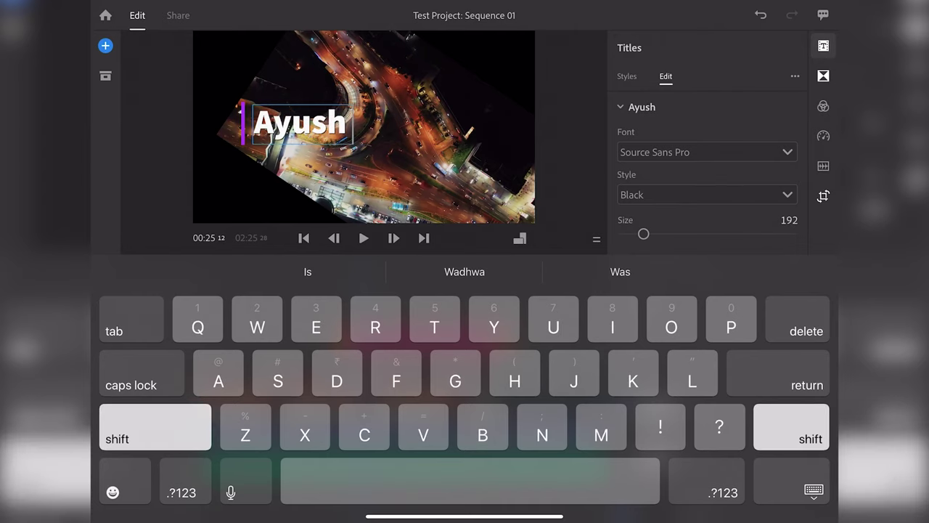
pyautogui.write('Wadhwa')
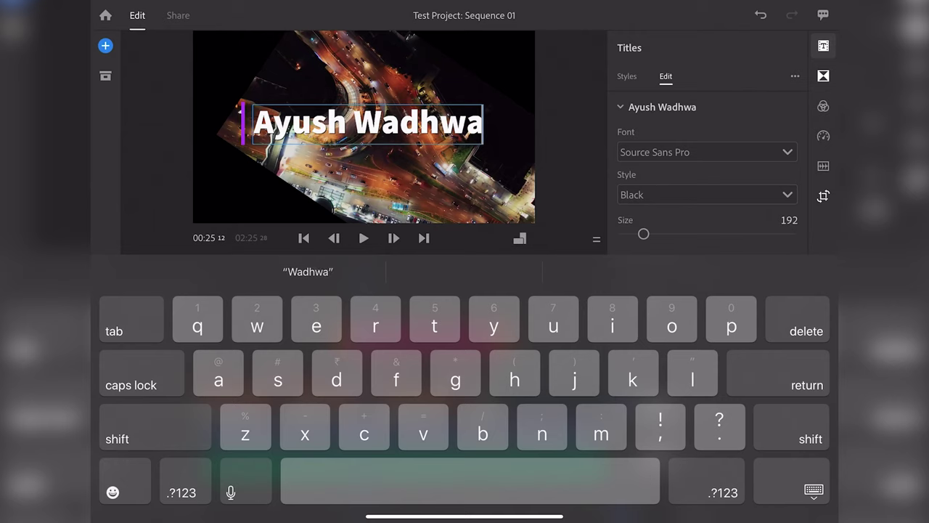
pyautogui.press('Return')
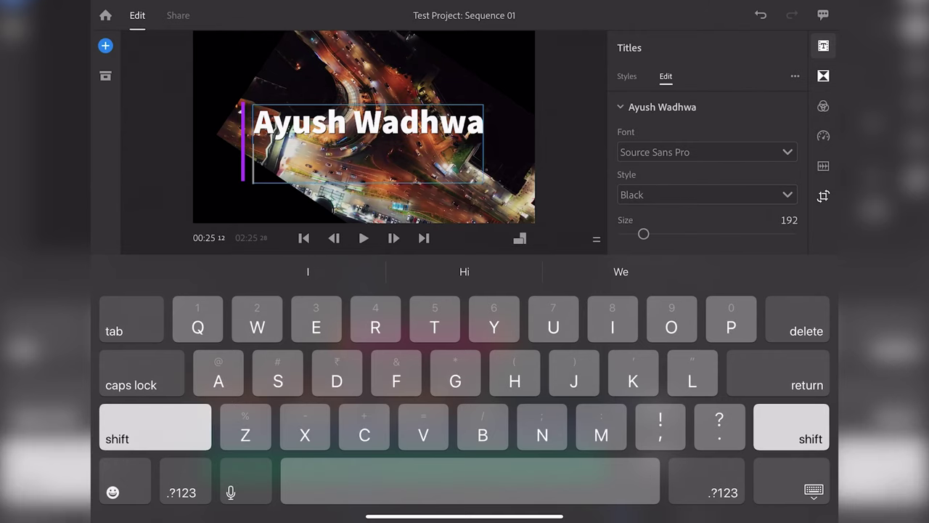
pyautogui.press('BackSpace')
pyautogui.click(415, 122)
pyautogui.press('BackSpace')
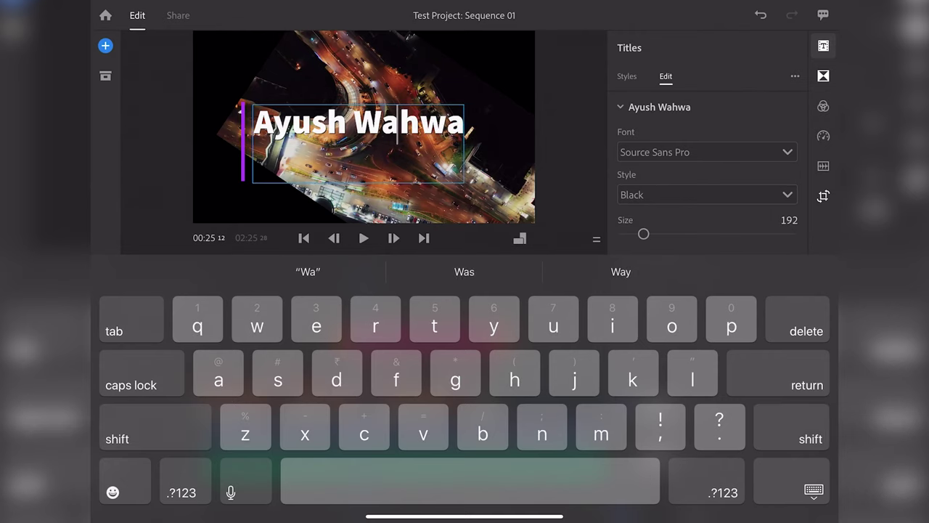
pyautogui.write('d')
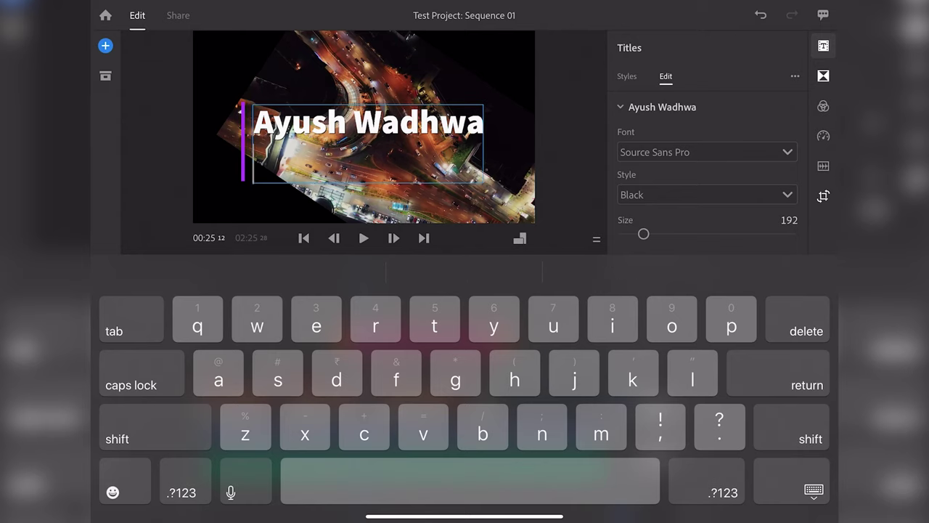
pyautogui.press('BackSpace')
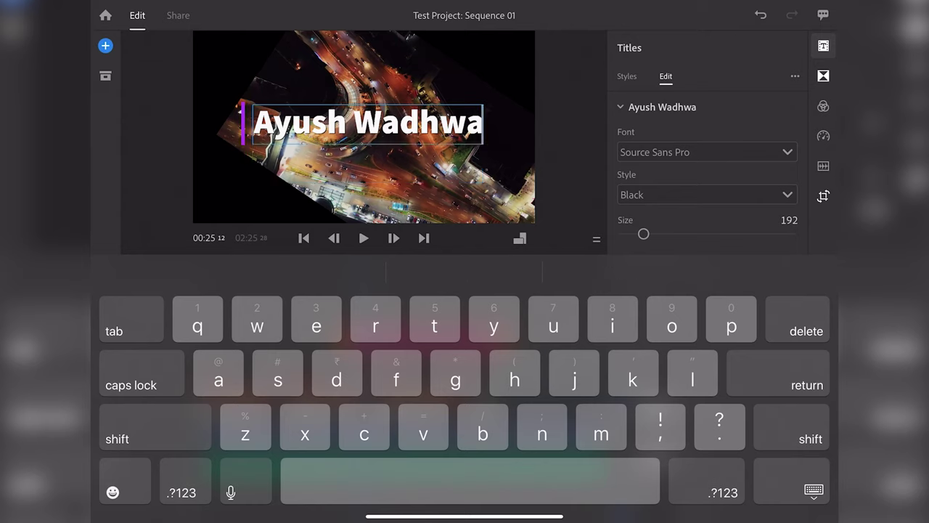
# Select the entire name text in the preview, then finish editing the title.
pyautogui.doubleClick(417, 123)
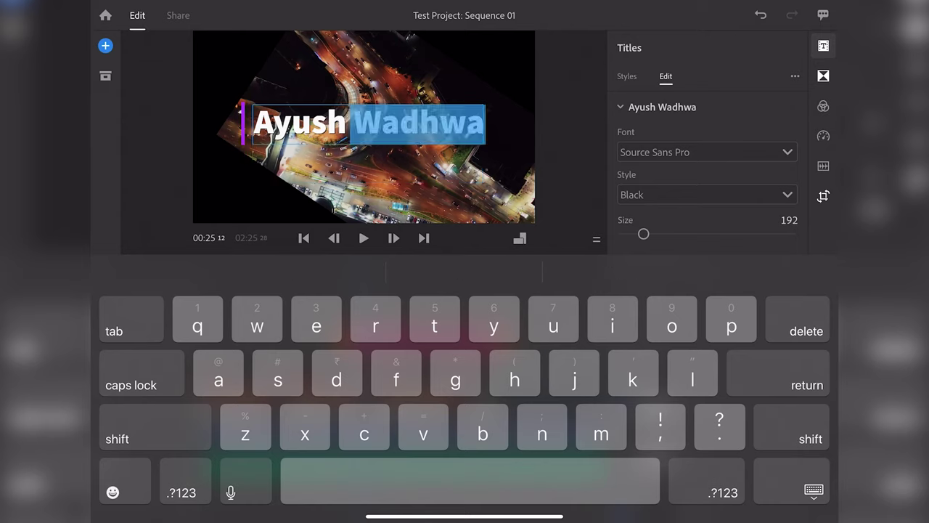
pyautogui.click(344, 119)
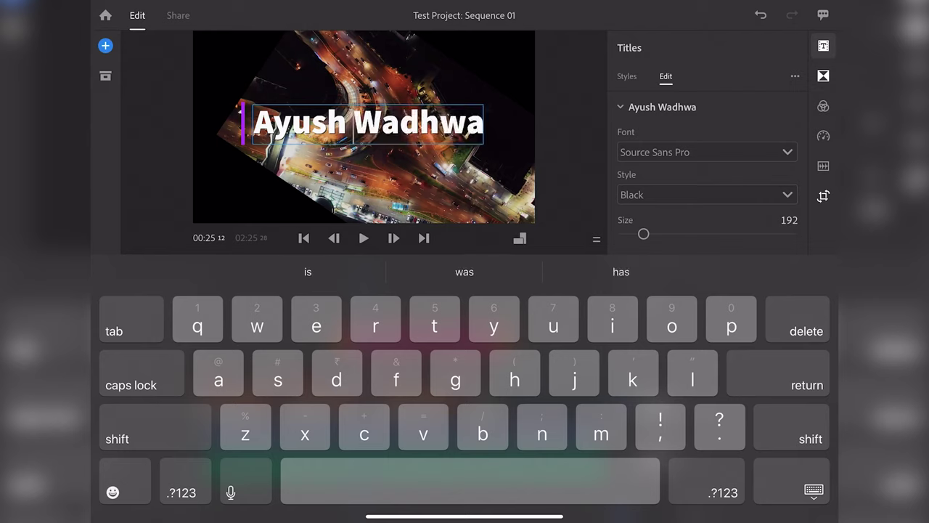
pyautogui.moveTo(270, 124); pyautogui.dragTo(383, 124)
pyautogui.click(253, 122)
pyautogui.moveTo(253, 124); pyautogui.dragTo(485, 124)
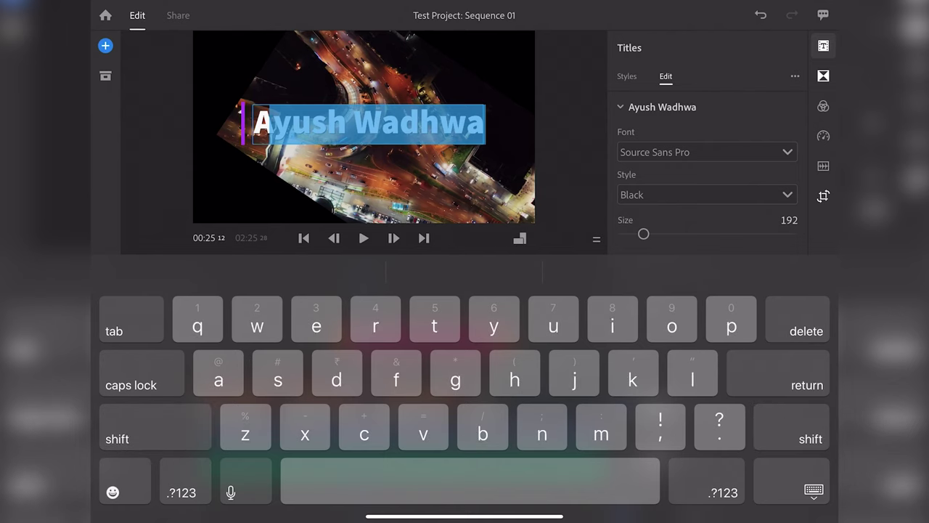
pyautogui.click(254, 122)
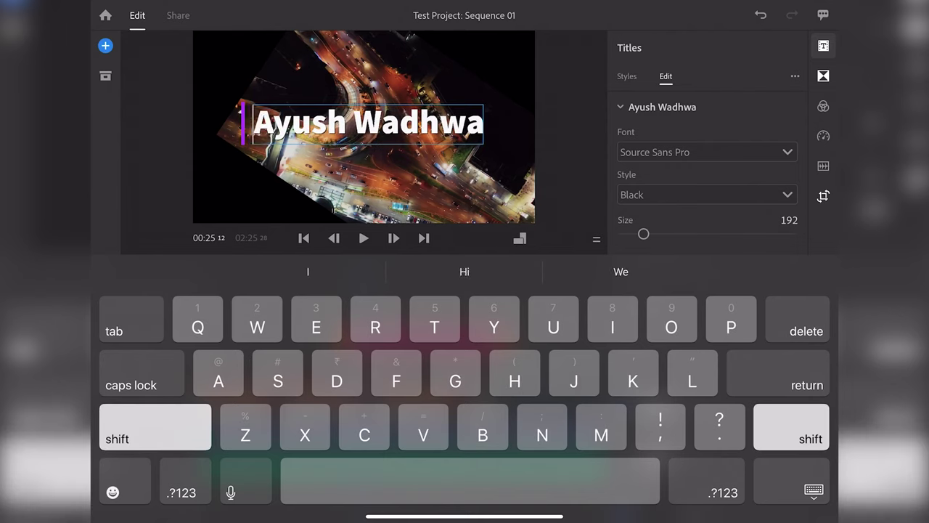
pyautogui.moveTo(254, 124); pyautogui.dragTo(485, 123)
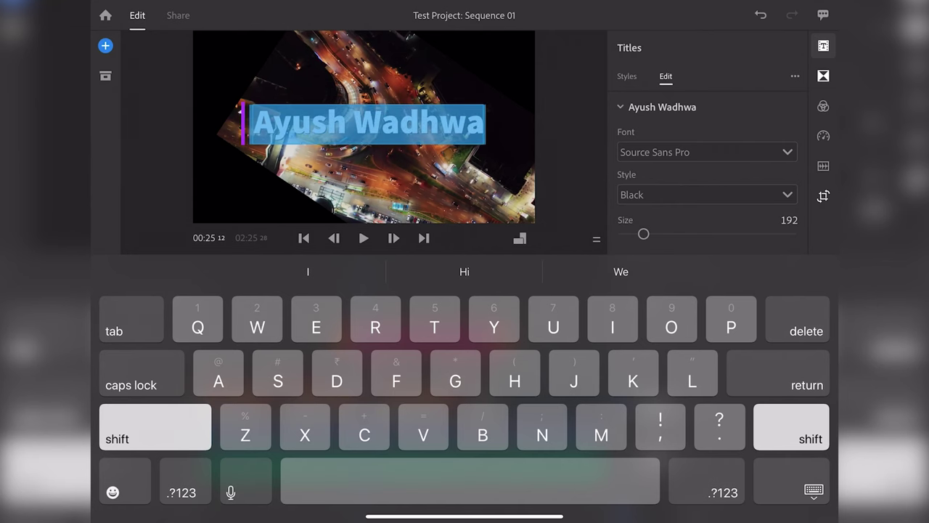
pyautogui.click(813, 491)
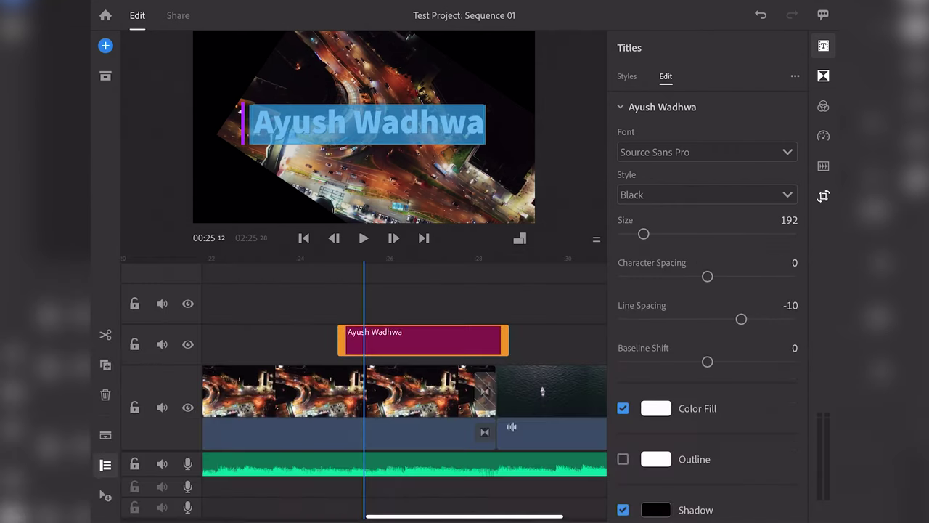
# Set the name title's font to Courier with a bold style.
pyautogui.click(705, 152)
pyautogui.scroll(-3, 707, 334)
pyautogui.scroll(-5, 708, 334)
pyautogui.scroll(3, 707, 334)
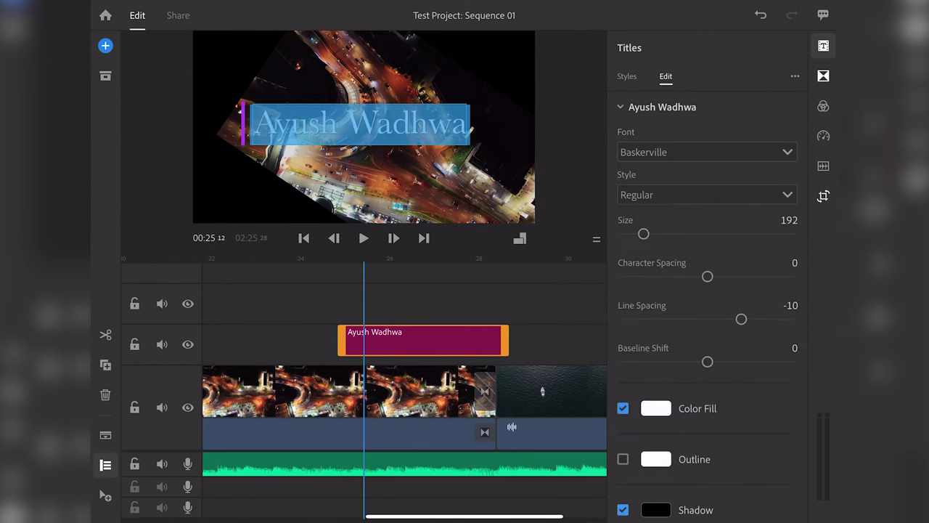
pyautogui.click(707, 194)
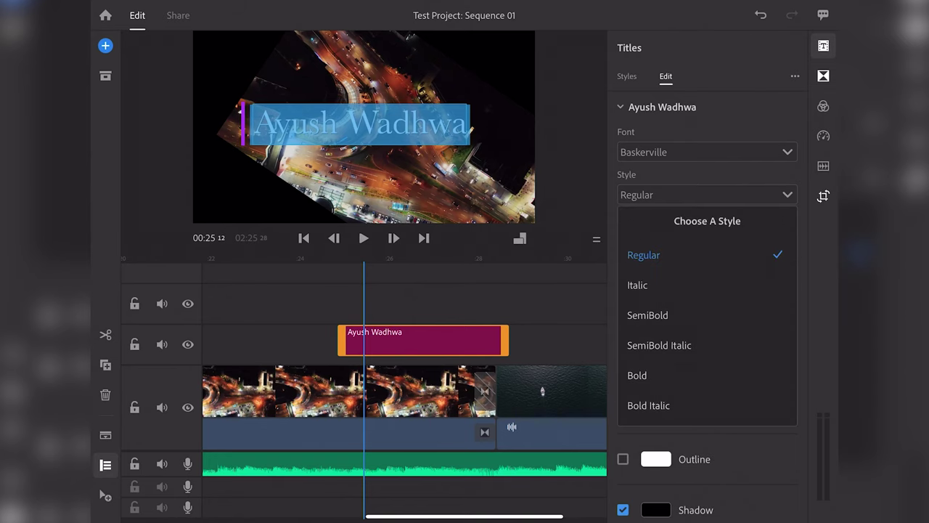
pyautogui.click(636, 376)
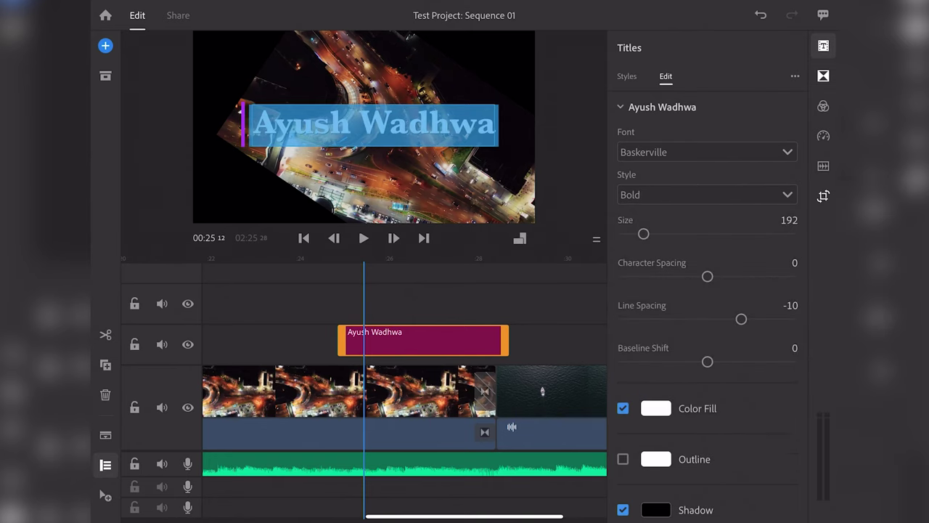
pyautogui.click(707, 151)
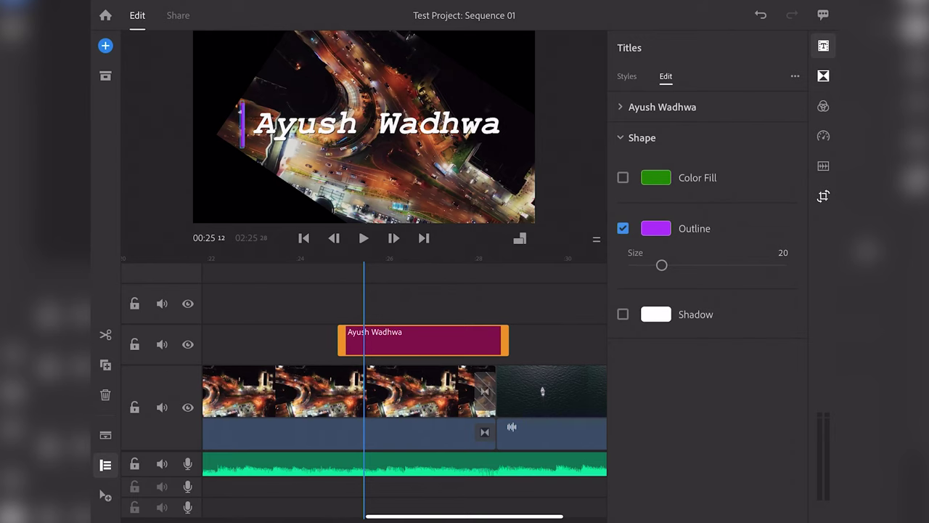
# Give the title's shape a yellow outline colour.
pyautogui.click(656, 228)
pyautogui.moveTo(566, 268)
pyautogui.mouseDown()
pyautogui.moveTo(599, 200)
pyautogui.moveTo(464, 207)
pyautogui.moveTo(534, 148)
pyautogui.mouseUp()
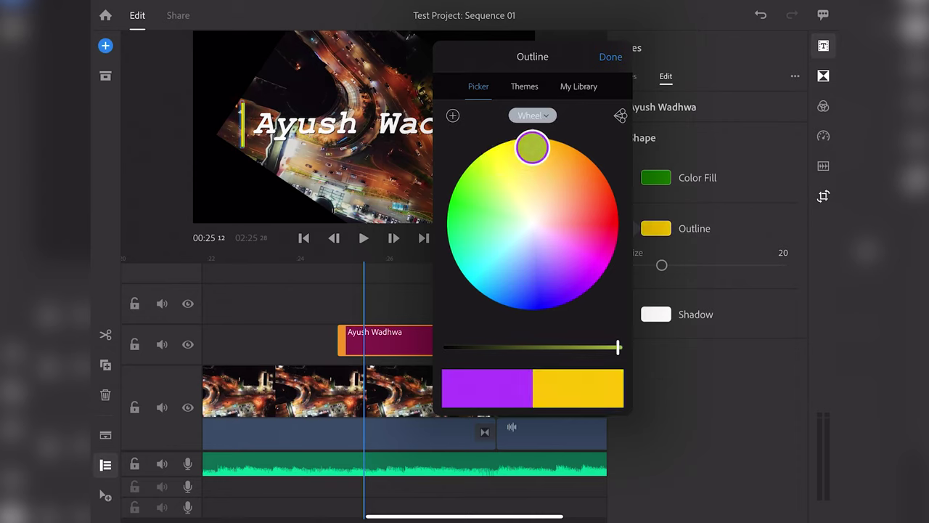
pyautogui.click(525, 87)
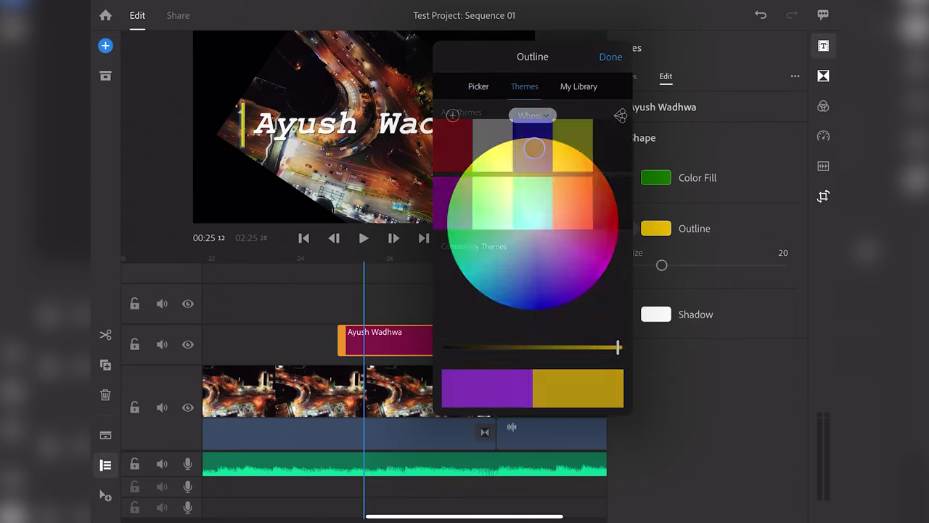
pyautogui.click(578, 86)
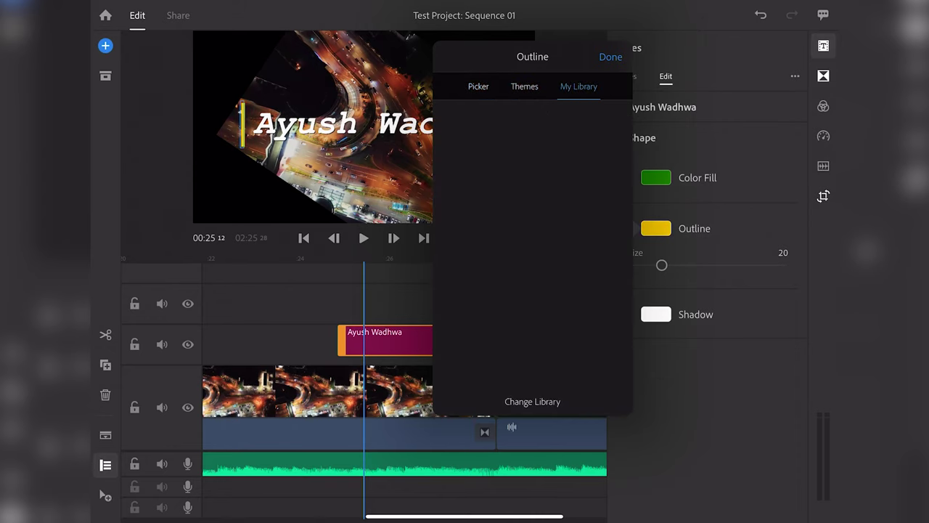
pyautogui.click(611, 56)
# Turn on the shape's colour fill and set it to a bright red on the colour wheel.
pyautogui.click(623, 177)
pyautogui.click(656, 177)
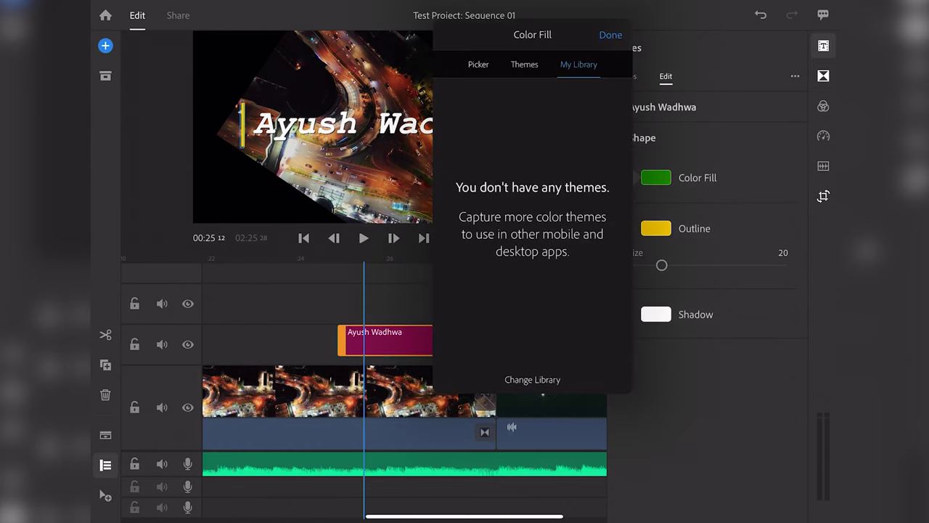
pyautogui.click(478, 64)
pyautogui.moveTo(464, 170); pyautogui.dragTo(607, 210)
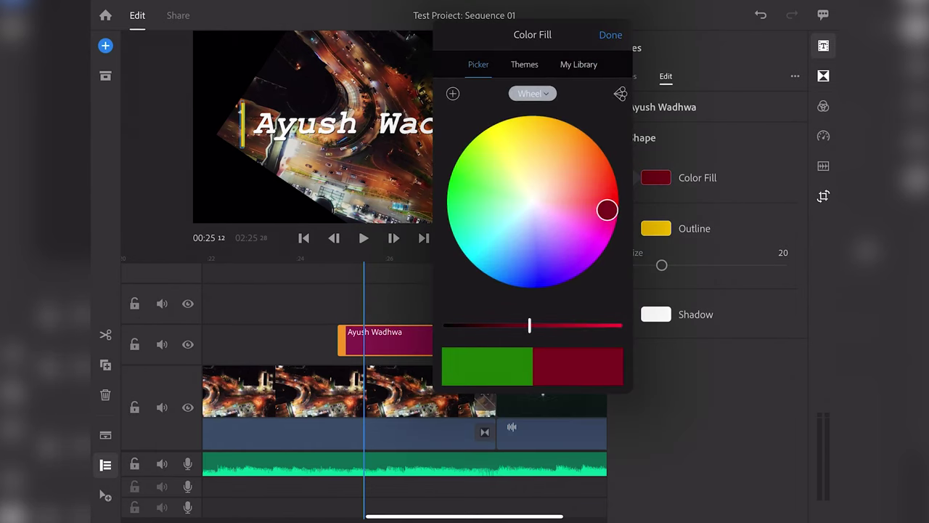
pyautogui.moveTo(607, 210); pyautogui.dragTo(607, 195)
pyautogui.moveTo(529, 326); pyautogui.dragTo(592, 326)
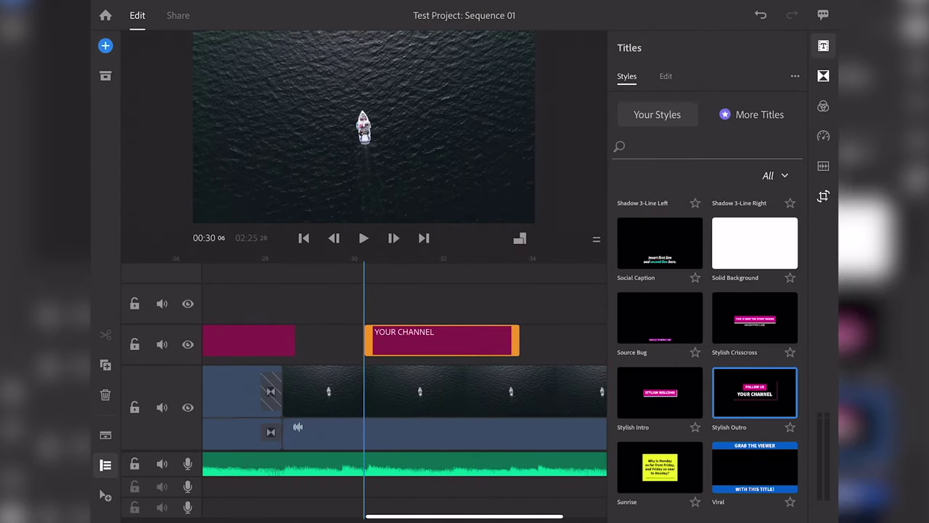
# Retype the outro's YOUR CHANNEL line as the presenter's name in capitals, then add a Callout Bottom Left title.
pyautogui.hscroll(3, 404, 392)
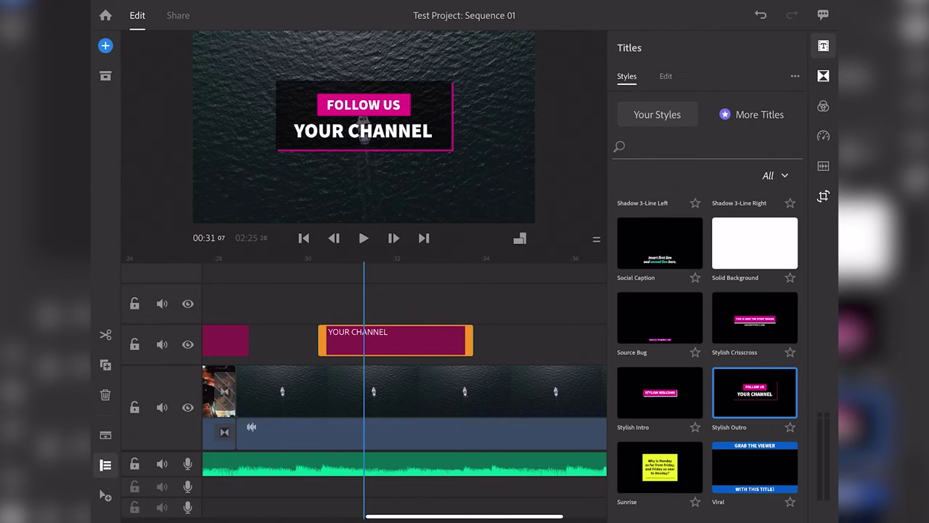
pyautogui.click(666, 76)
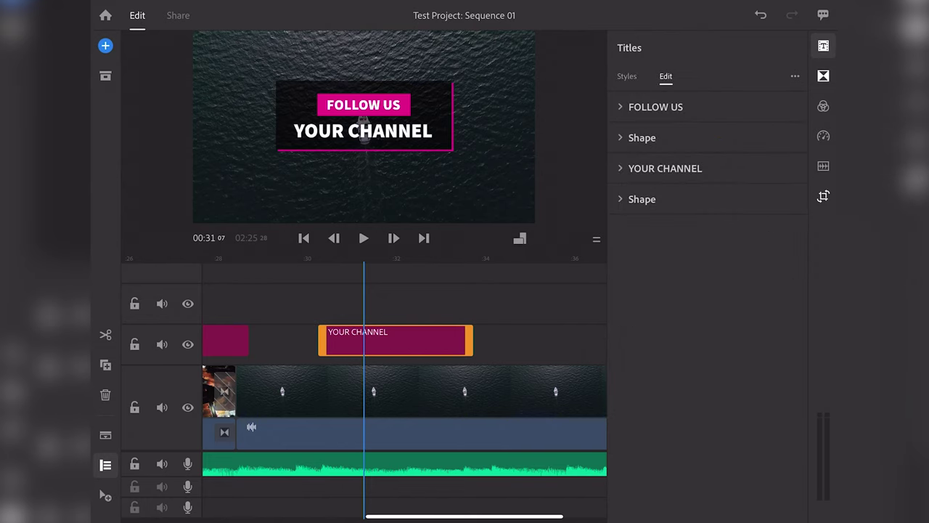
pyautogui.click(363, 175)
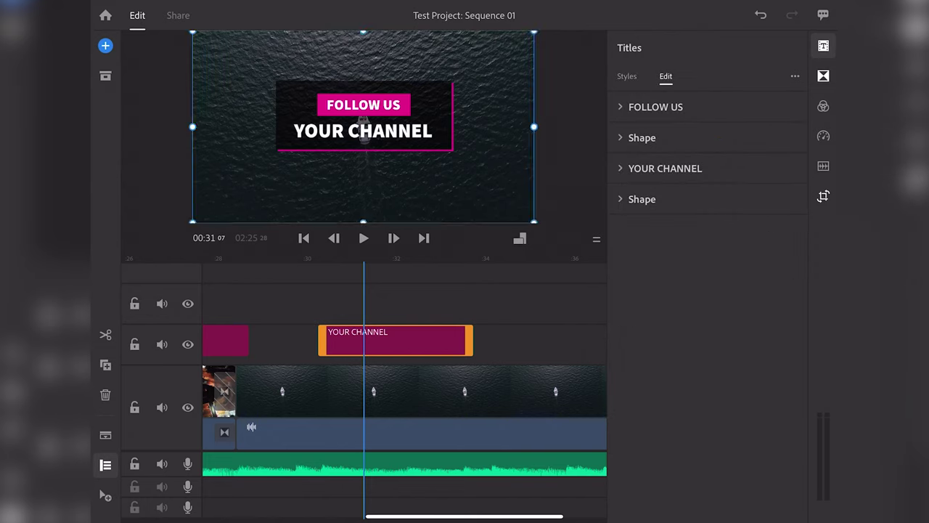
pyautogui.doubleClick(363, 130)
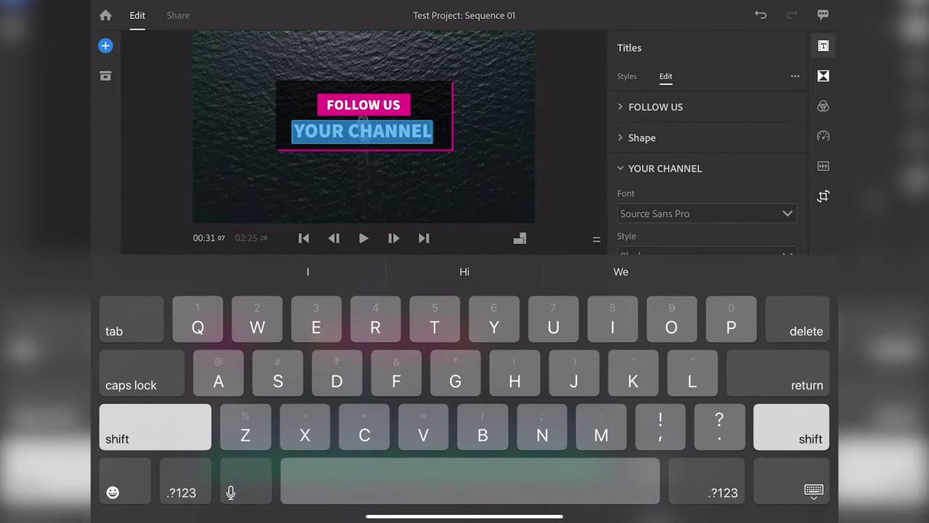
pyautogui.write('A')
pyautogui.press('capslock')
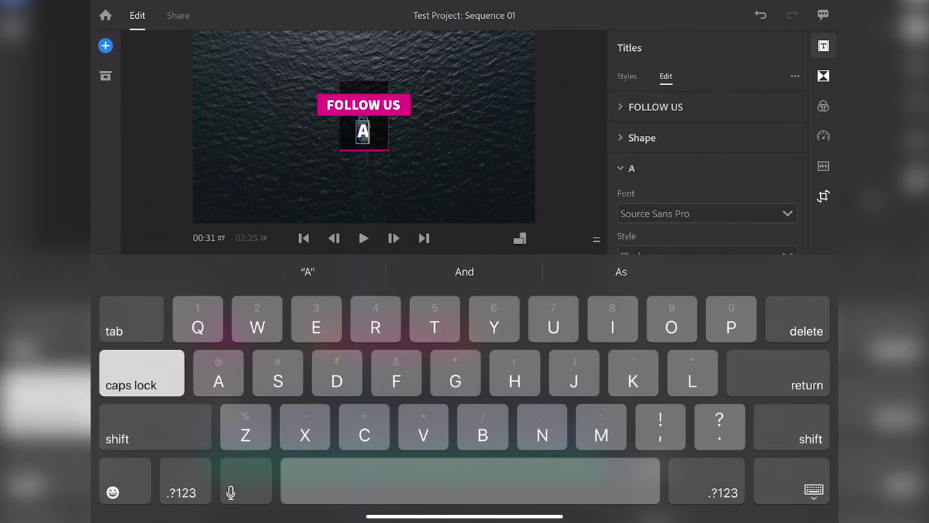
pyautogui.write('YUS')
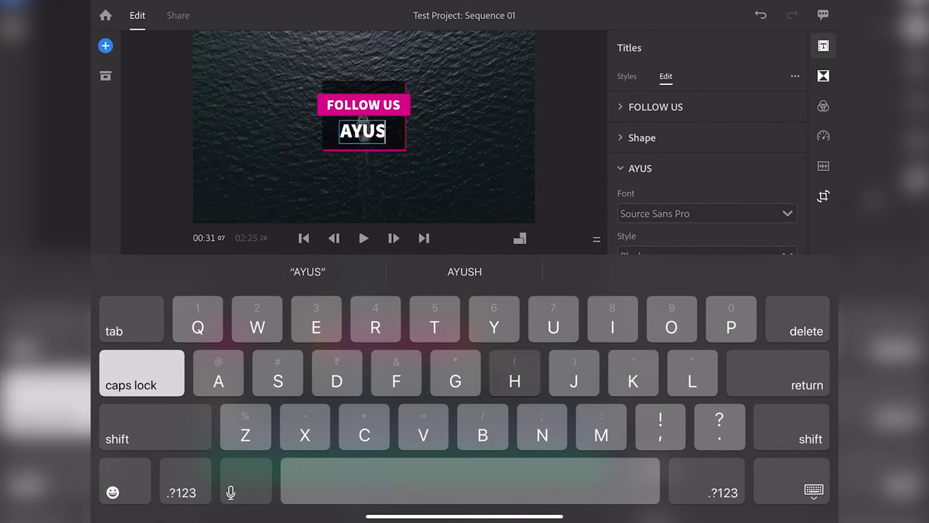
pyautogui.write('H WADH')
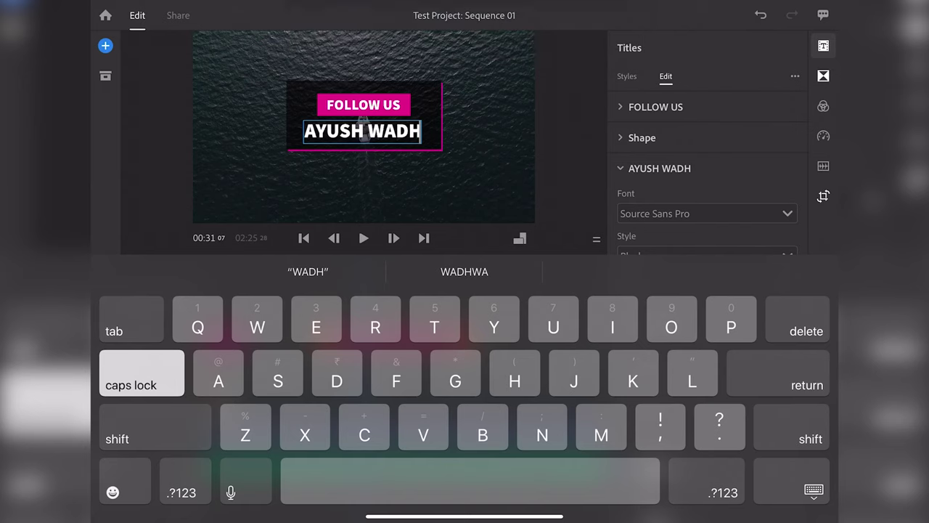
pyautogui.write('WA')
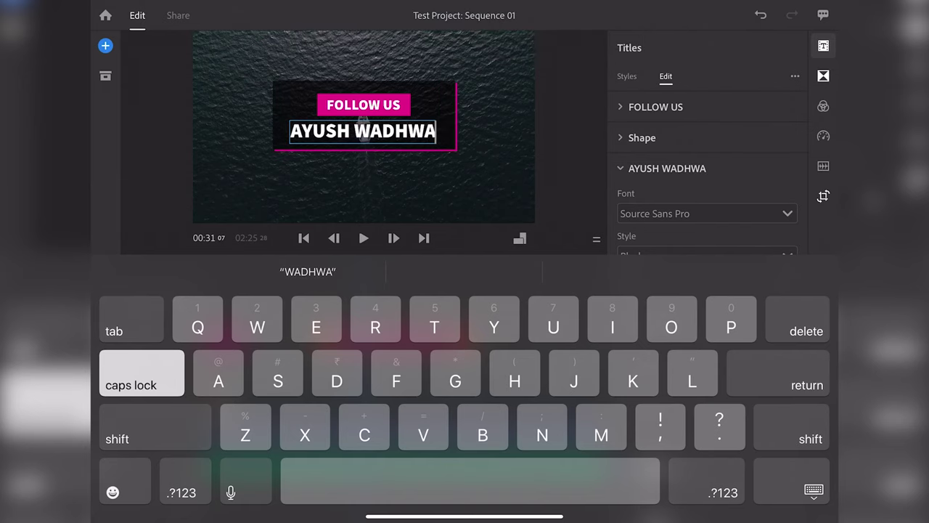
pyautogui.press('Return')
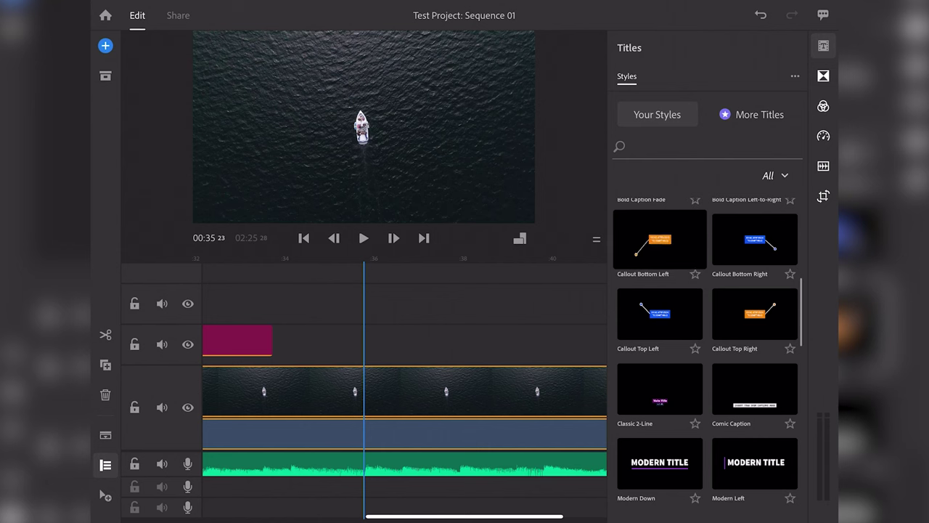
pyautogui.moveTo(659, 239)
pyautogui.mouseDown()
pyautogui.moveTo(559, 270)
pyautogui.moveTo(434, 330)
pyautogui.mouseUp()
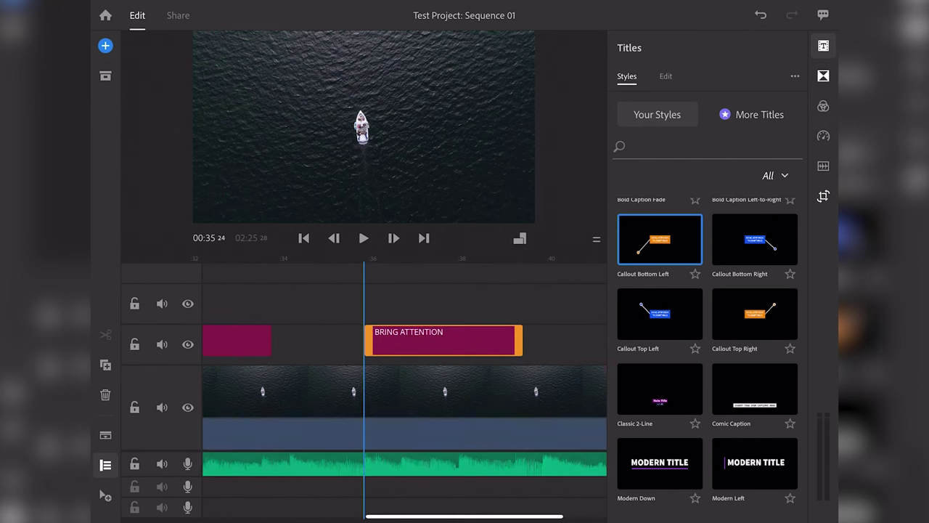
# Position the callout title at 2923 horizontal, 306 vertical and scale it to 97, pointing at the boat.
pyautogui.moveTo(450, 291); pyautogui.dragTo(421, 290)
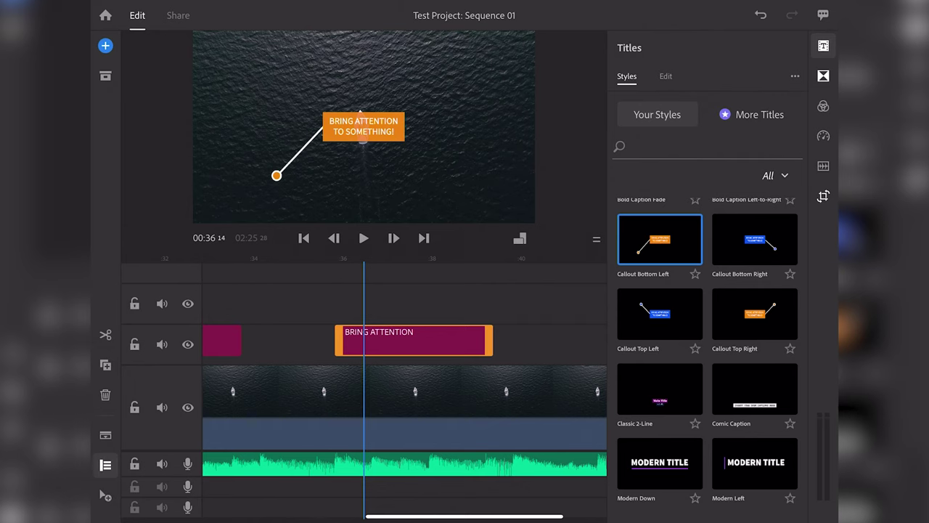
pyautogui.click(823, 196)
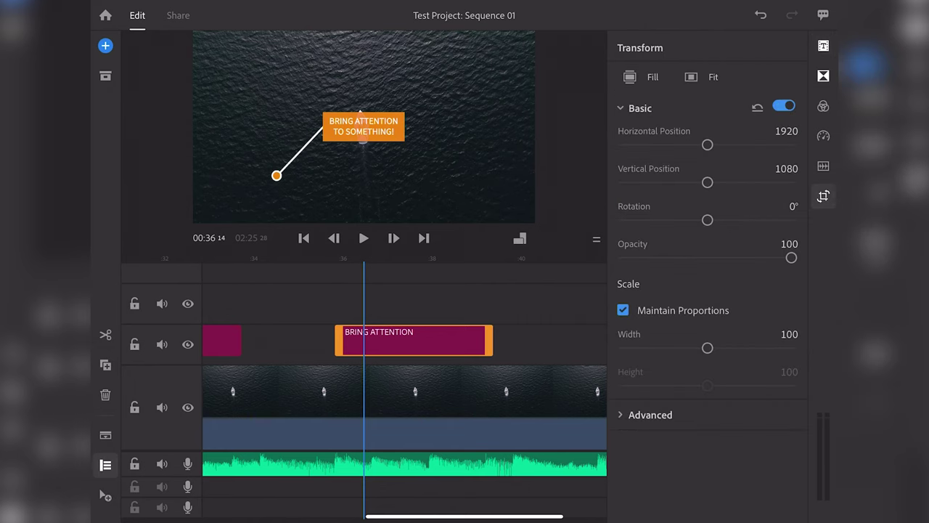
pyautogui.moveTo(707, 144); pyautogui.dragTo(730, 144)
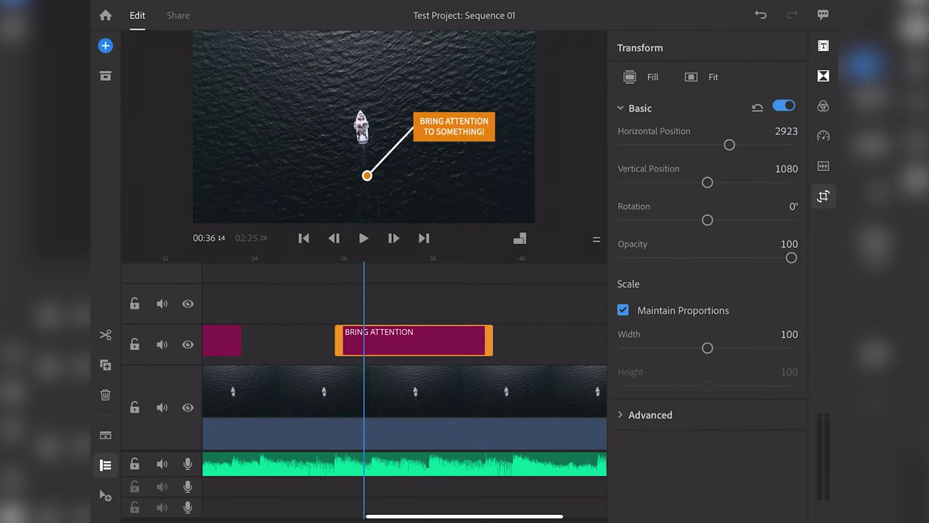
pyautogui.moveTo(707, 182)
pyautogui.mouseDown()
pyautogui.moveTo(717, 182)
pyautogui.moveTo(677, 182)
pyautogui.mouseUp()
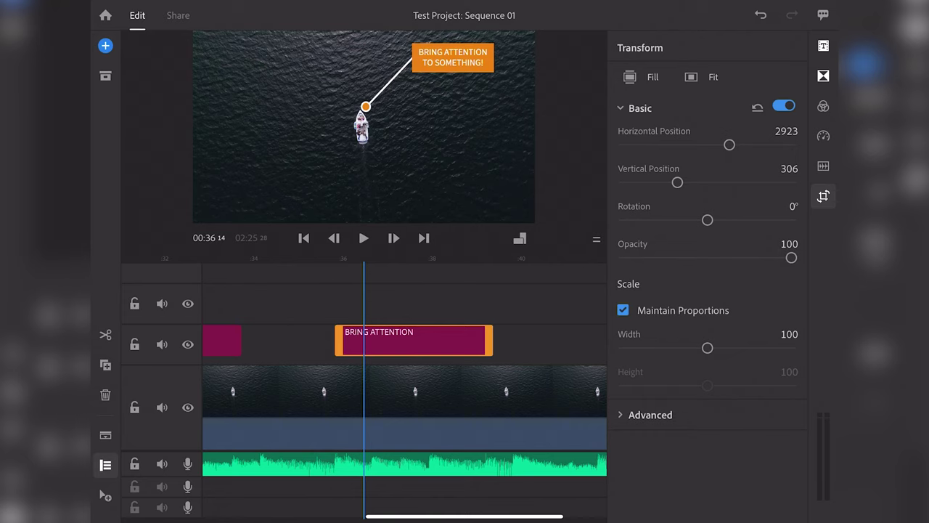
pyautogui.moveTo(707, 347)
pyautogui.mouseDown()
pyautogui.moveTo(685, 348)
pyautogui.moveTo(705, 347)
pyautogui.mouseUp()
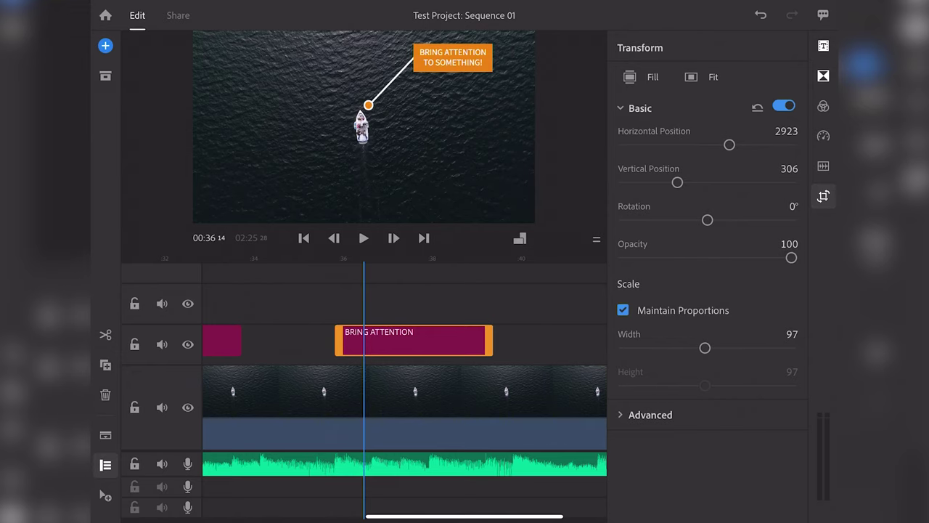
pyautogui.click(823, 46)
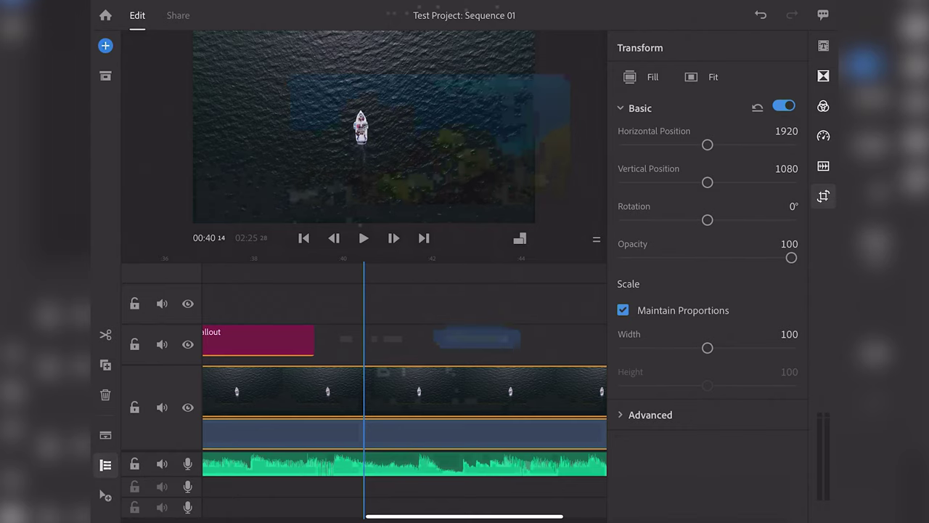
# Render Test Project at 1080p from the Share page to the camera roll.
pyautogui.click(178, 15)
pyautogui.click(400, 421)
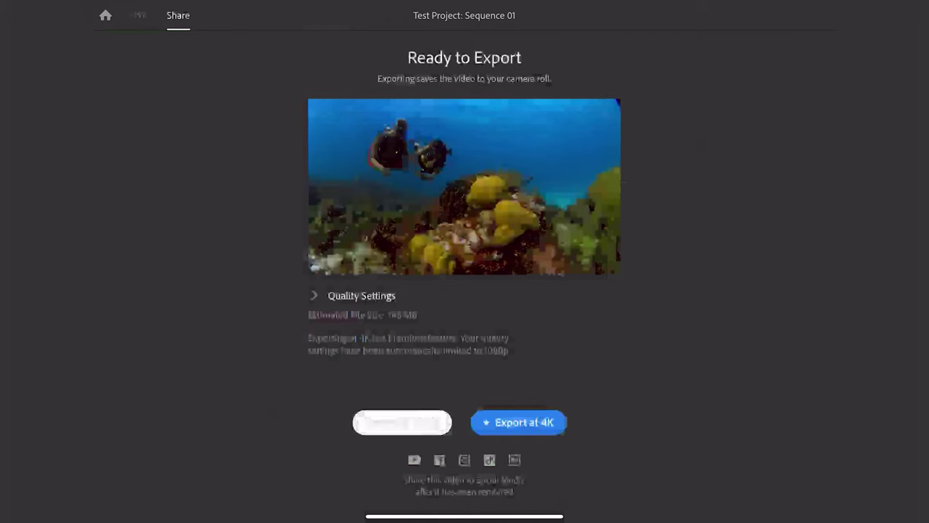